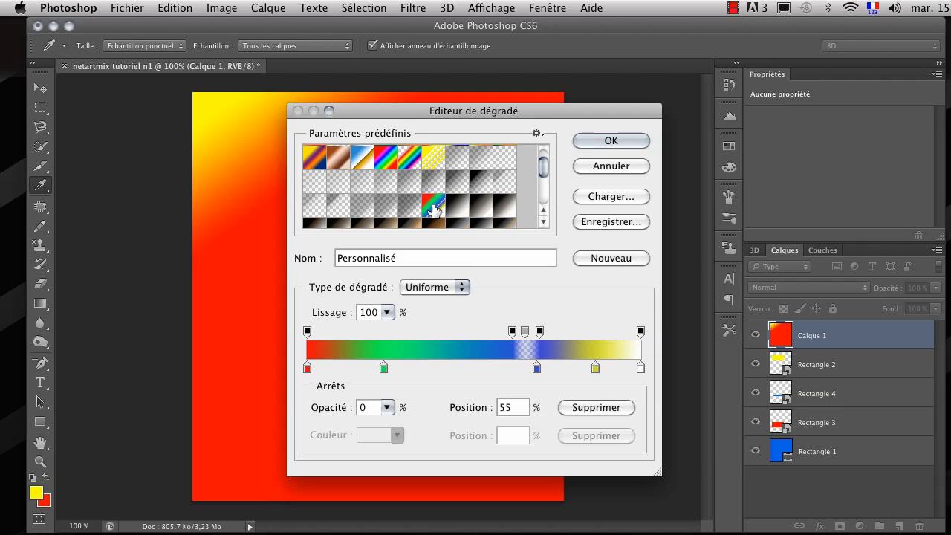
Load the gradient file superdegrade.grd from the Gradients folder into the gradient presets.
left_click(486, 205)
scroll(450, 204, "up", 1)
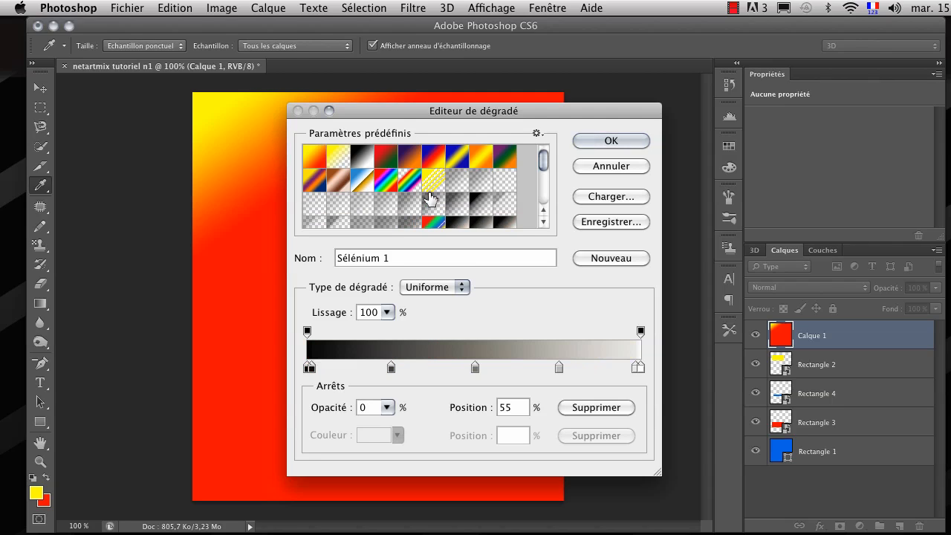
scroll(431, 191, "down", 5)
left_click(605, 196)
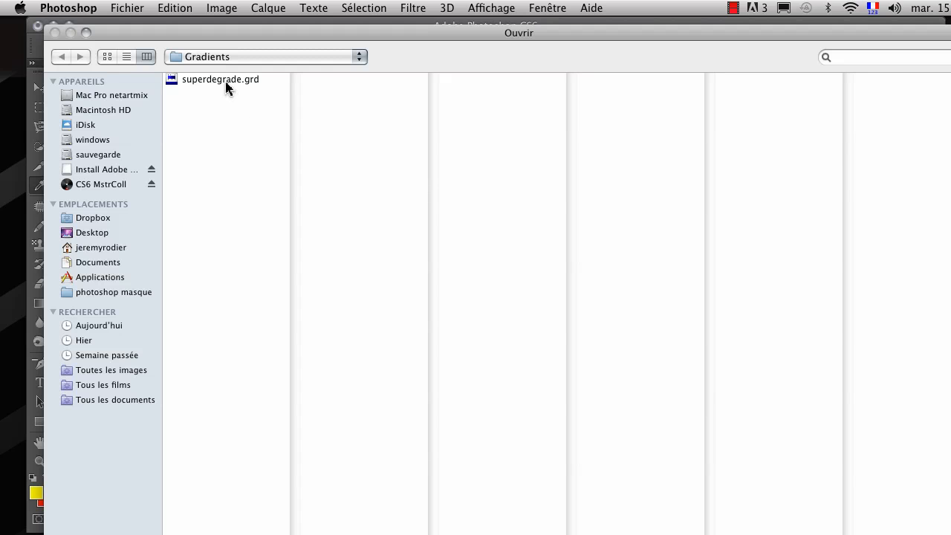
left_click(223, 80)
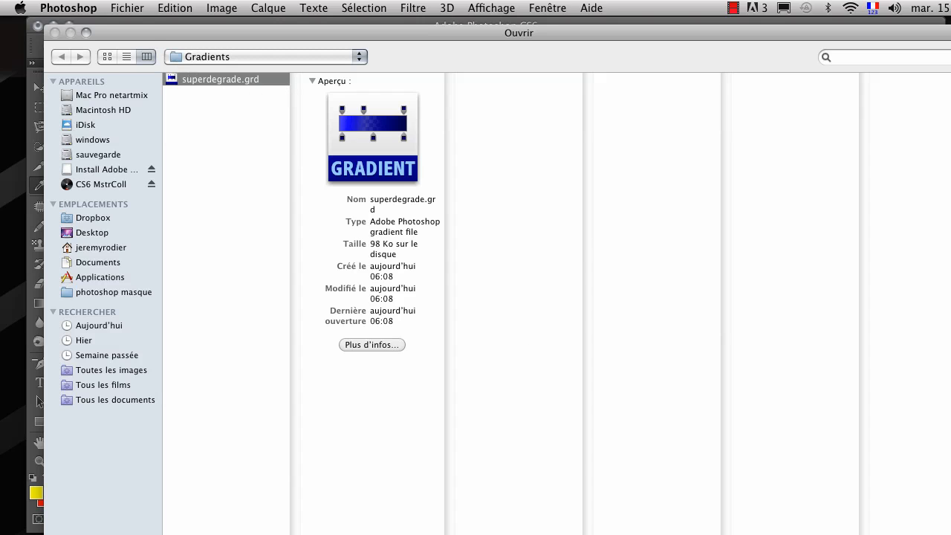
key("Return")
Select the yellow-to-red preset "Premier plan -> arrière-plan" from the newly loaded gradients.
scroll(534, 203, "down", 2)
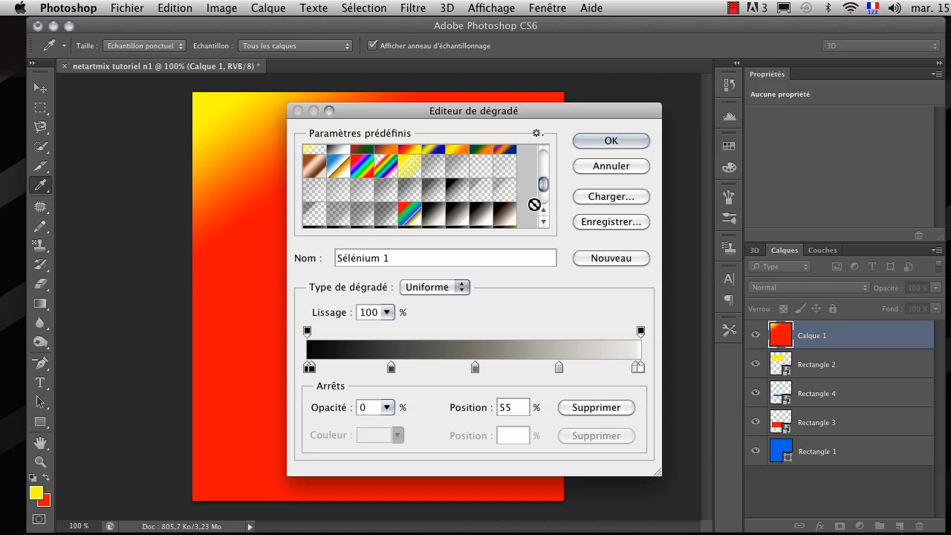
scroll(535, 205, "up", 2)
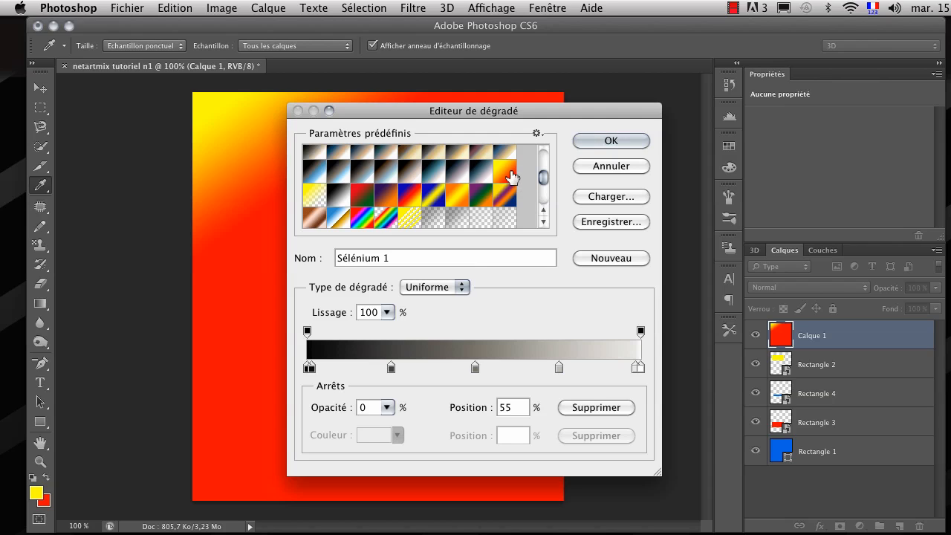
left_click(512, 176)
scroll(512, 176, "down", 3)
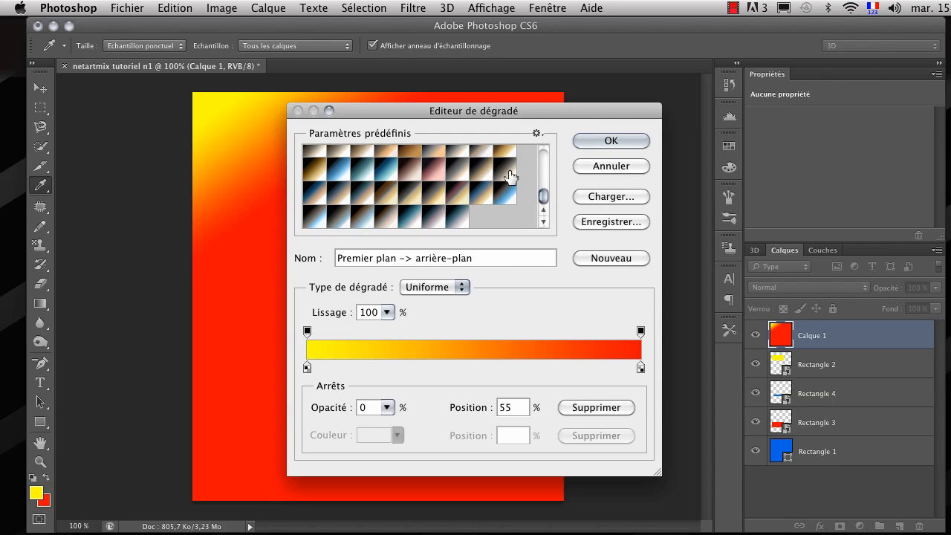
scroll(509, 175, "up", 5)
scroll(502, 183, "up", 5)
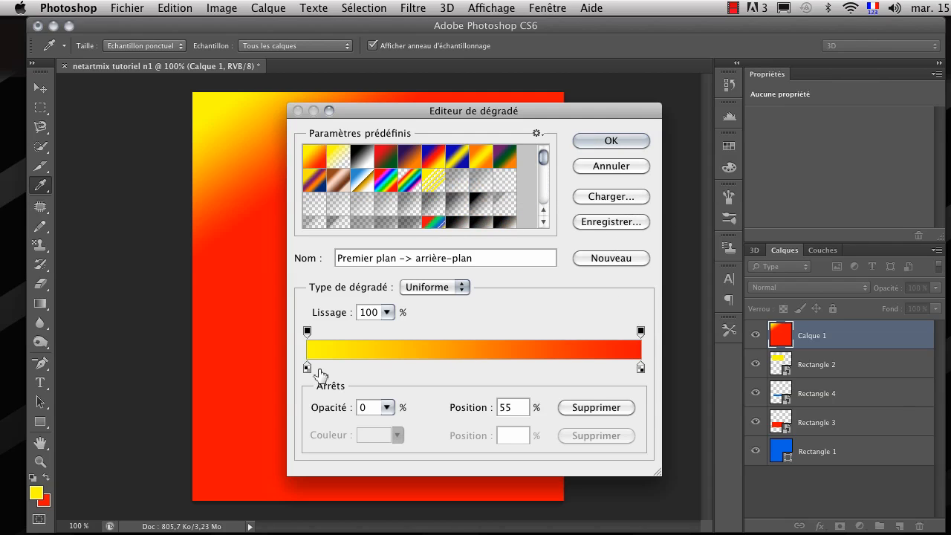
Change the gradient's starting colour stop to green 00ff36.
left_click(306, 367)
left_click(373, 435)
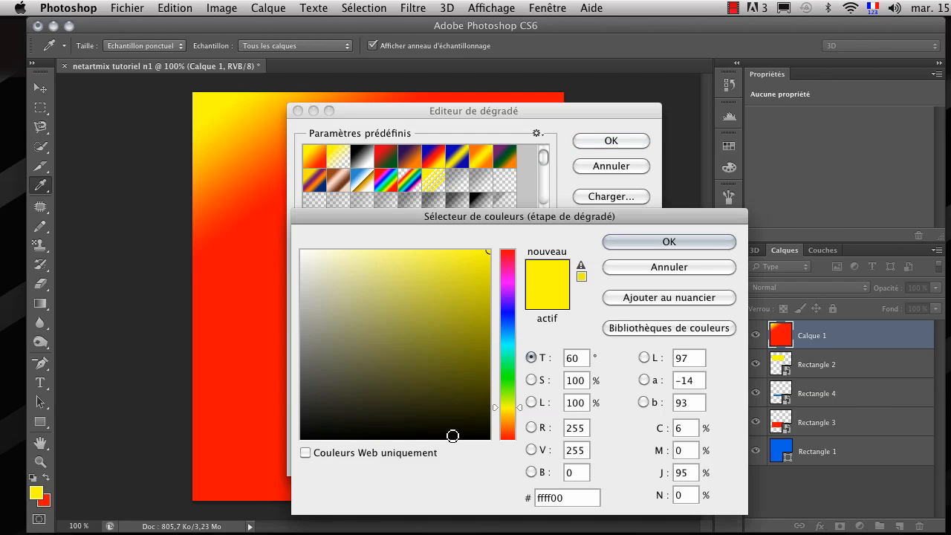
left_click(507, 370)
left_click(668, 242)
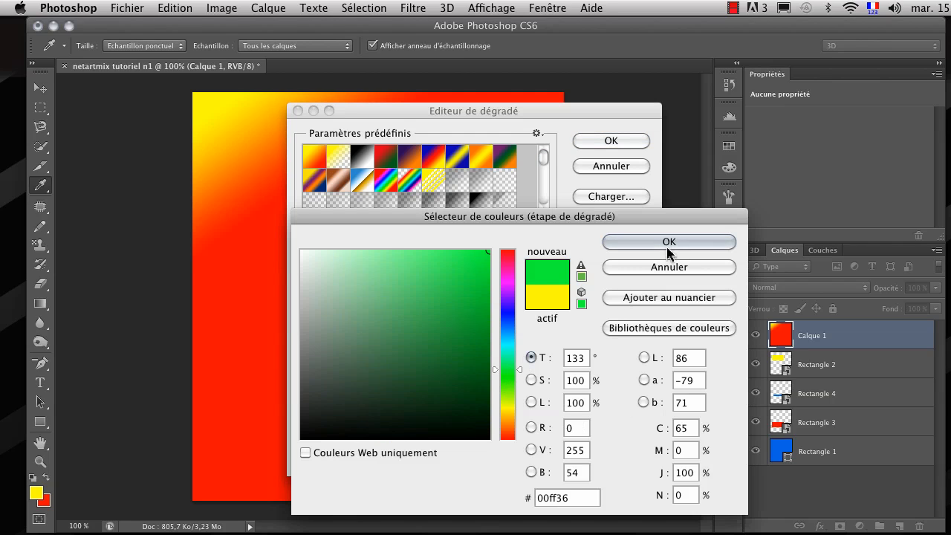
Move the gradient's red colour stop to 43% and add a green colour stop at 99%.
left_click_drag(641, 368, 451, 370)
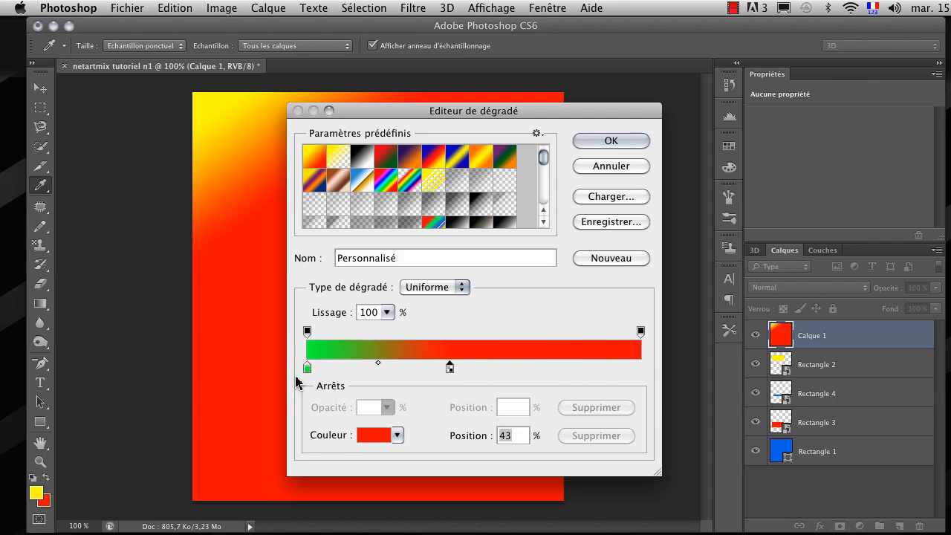
left_click(307, 367)
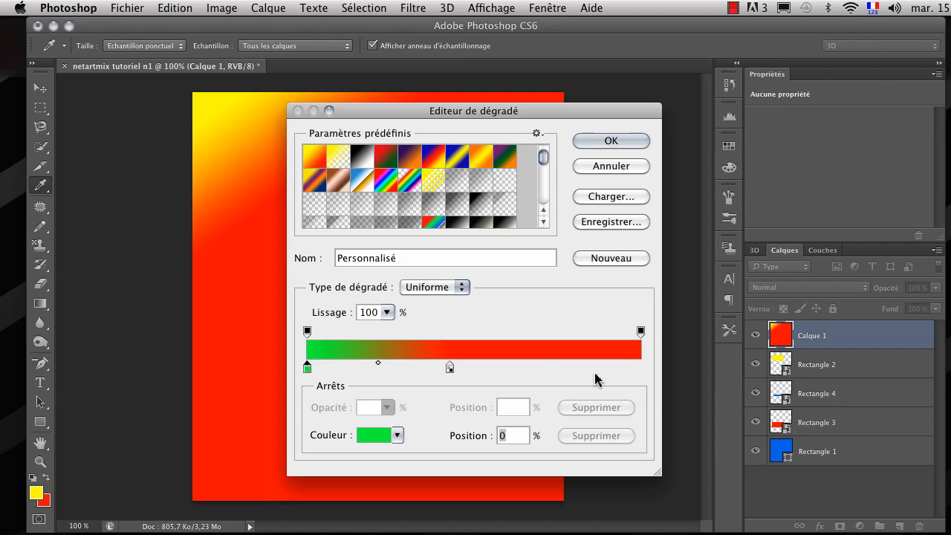
left_click(639, 369)
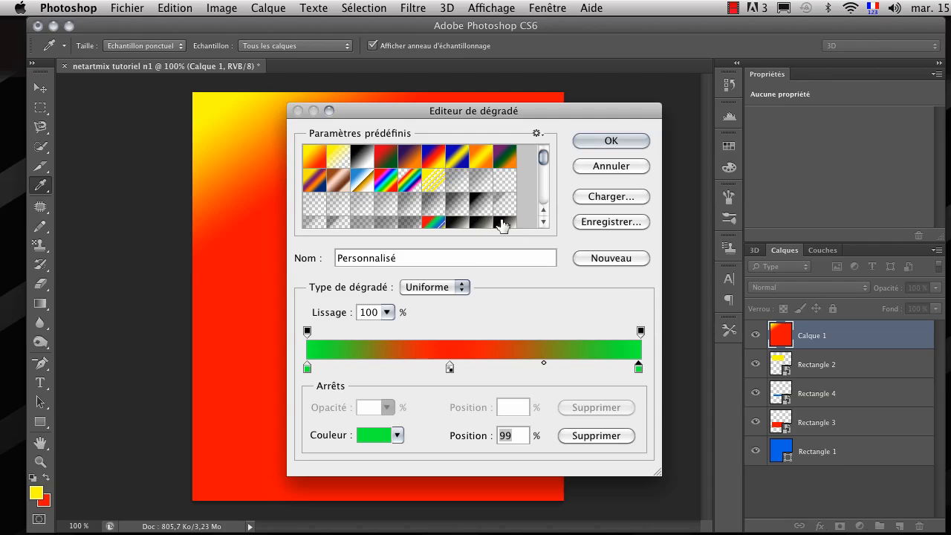
Save the gradient presets as "Dégradés sans titre" in the Gradients folder.
scroll(494, 208, "down", 5)
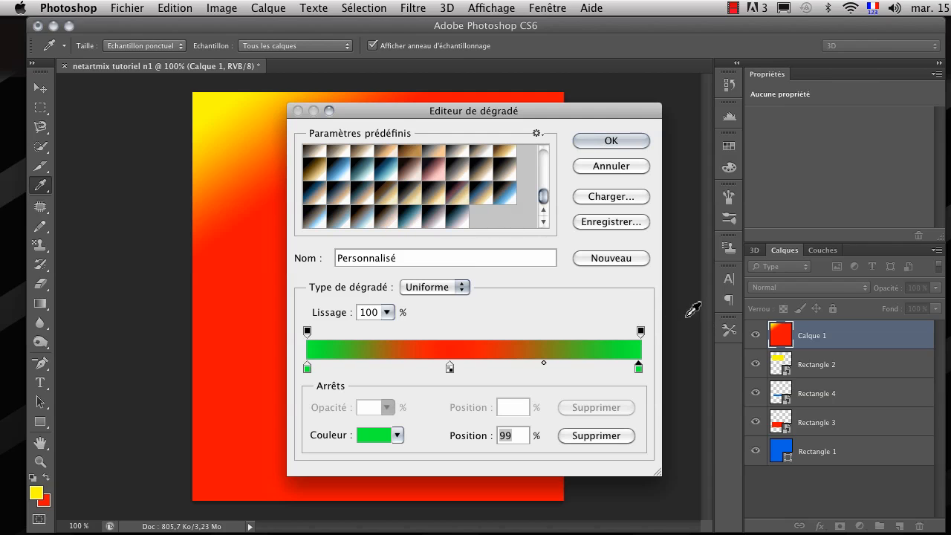
left_click(626, 222)
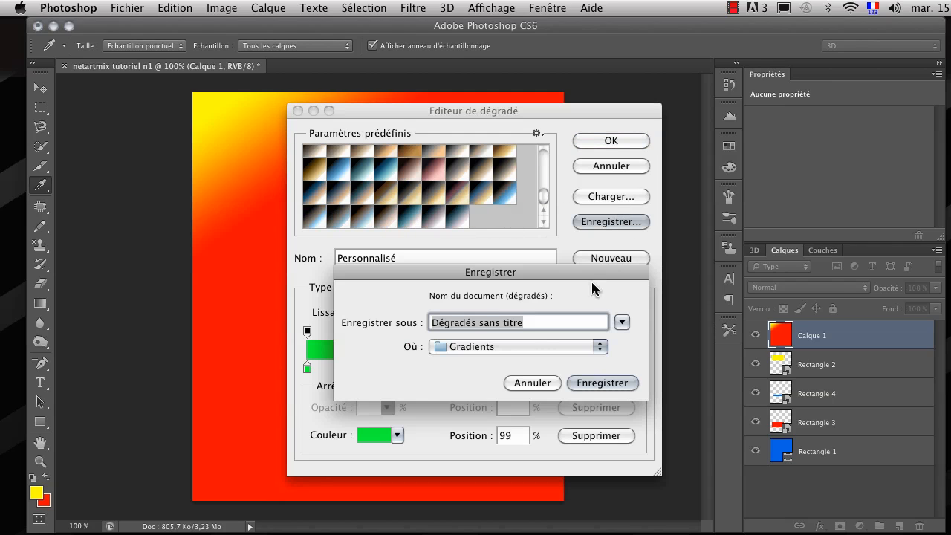
left_click(587, 383)
scroll(492, 197, "up", 5)
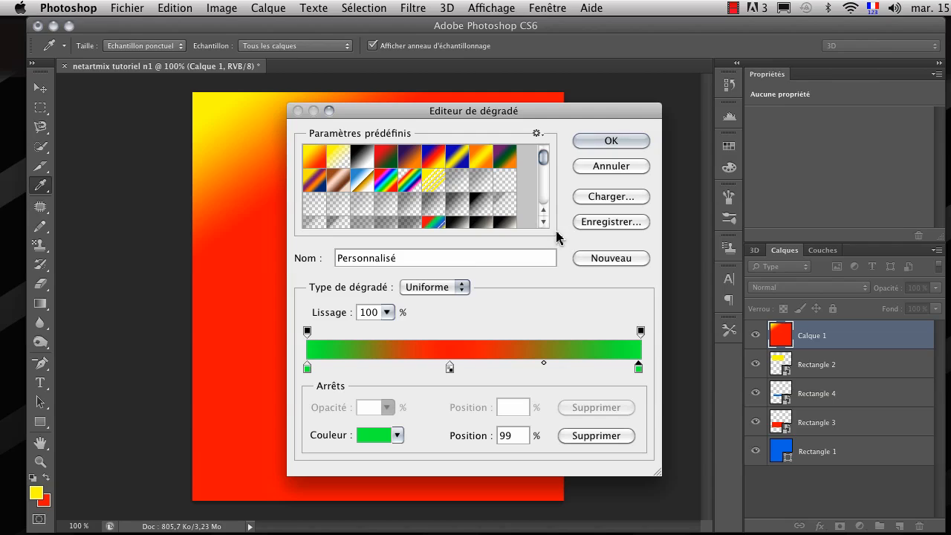
Load the saved gradient file "Dégradés sans titre" into the presets.
scroll(457, 208, "down", 1)
scroll(458, 209, "up", 1)
scroll(459, 207, "down", 8)
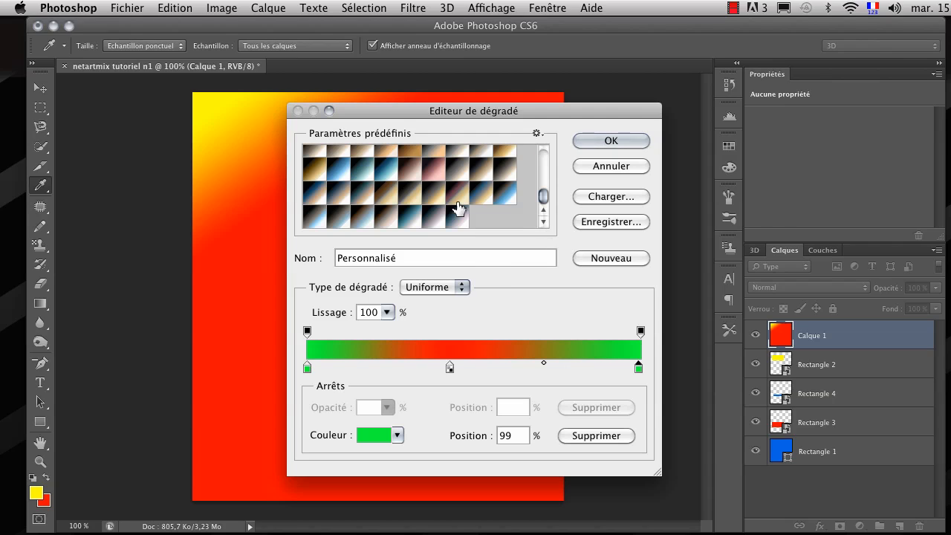
left_click(630, 200)
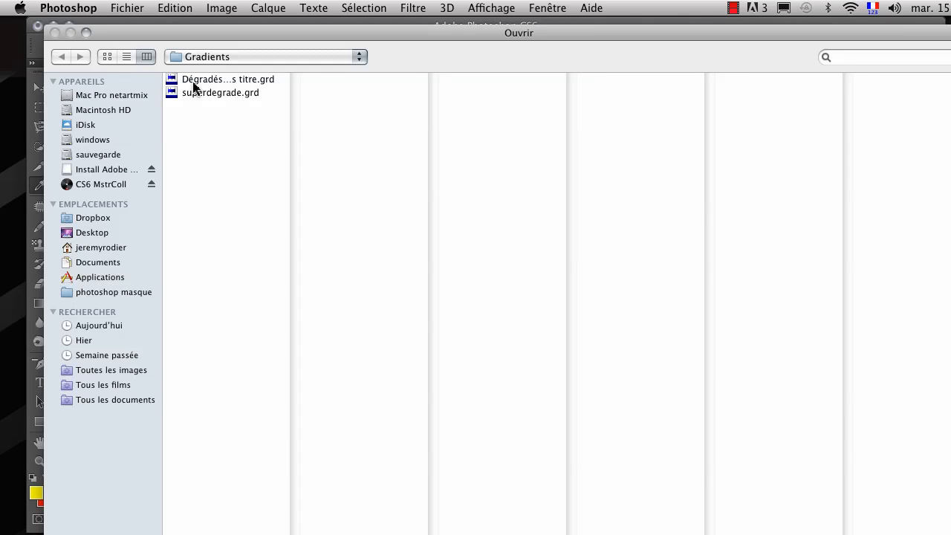
left_click(193, 83)
key("Return")
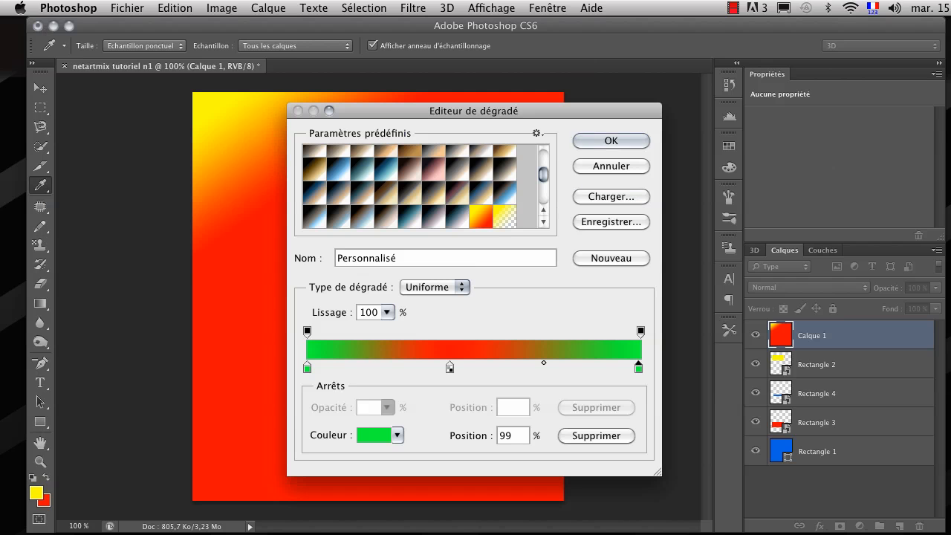
Browse the loaded gradient presets and preview the Cuivre and Bleu-Sélénium 1 gradients.
scroll(518, 225, "down", 2)
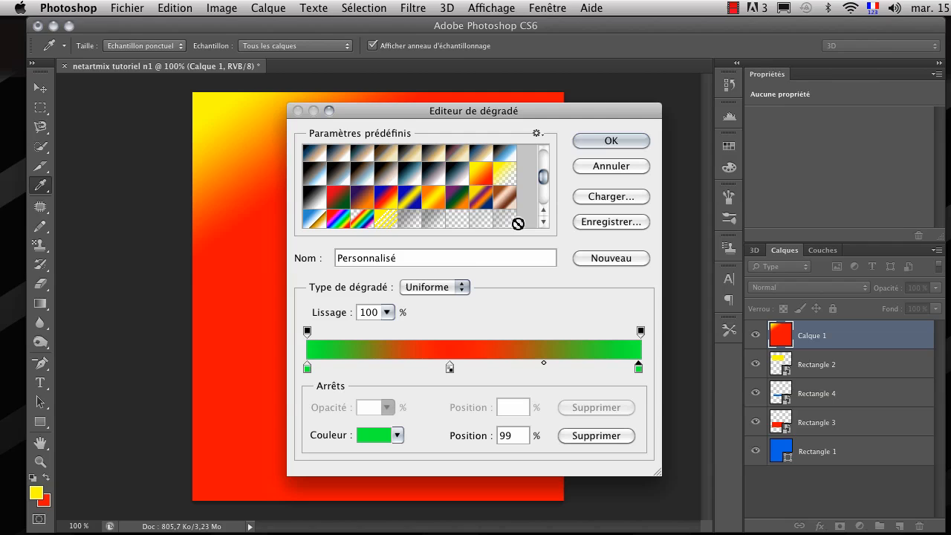
left_click(506, 184)
left_click(506, 195)
scroll(507, 196, "down", 5)
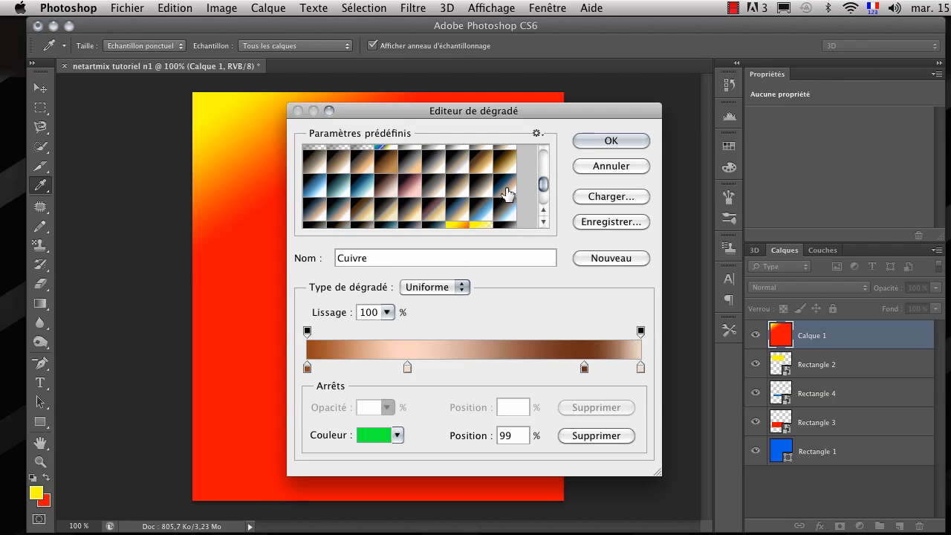
scroll(506, 195, "down", 8)
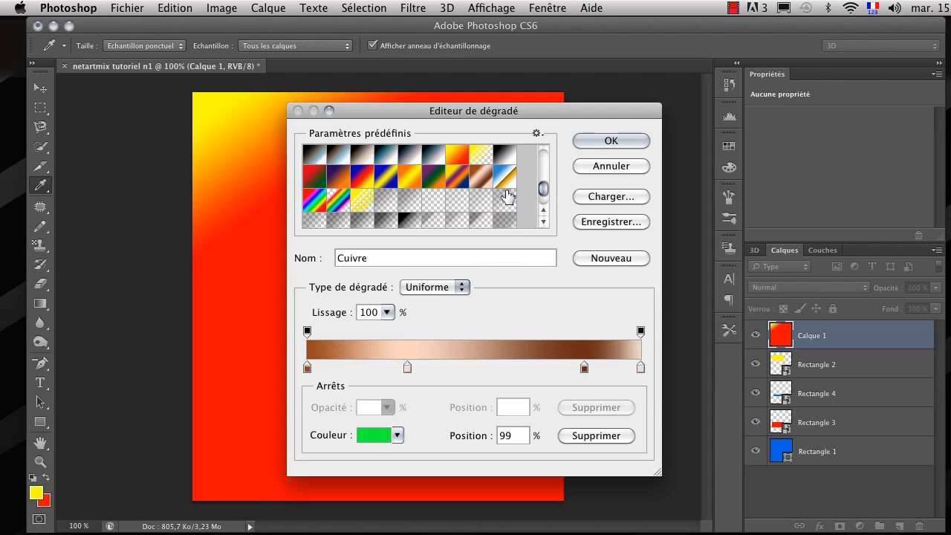
left_click(467, 213)
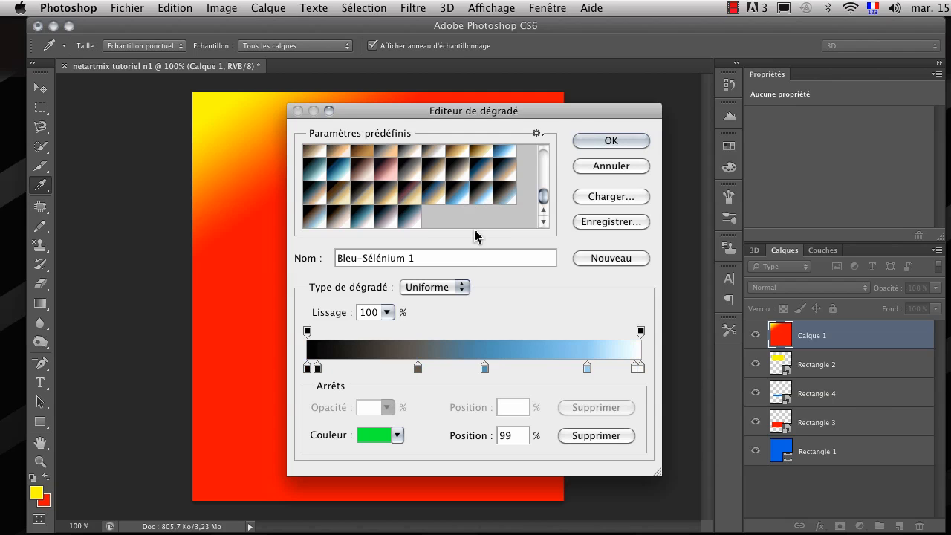
Select the "Premier plan -> arrière-plan" preset at the start of the preset list.
scroll(470, 215, "up", 10)
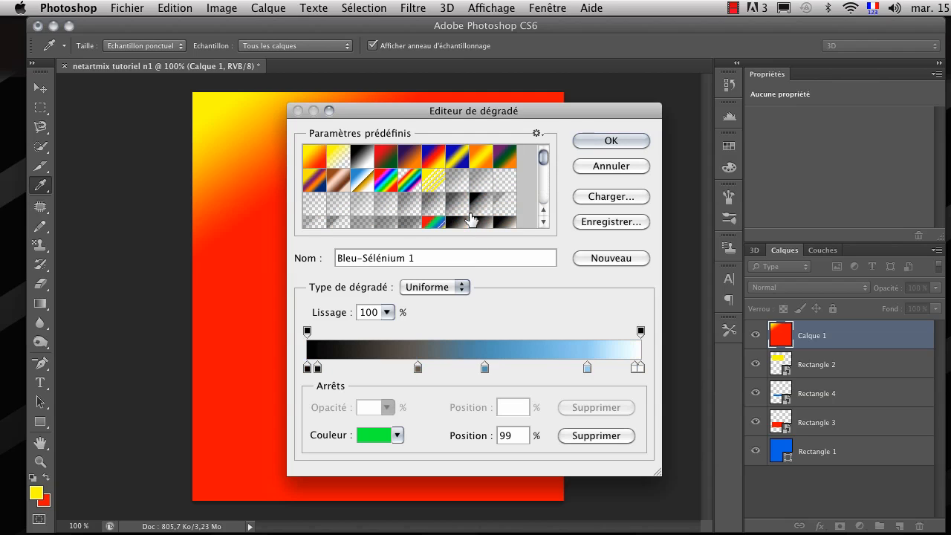
left_click(338, 162)
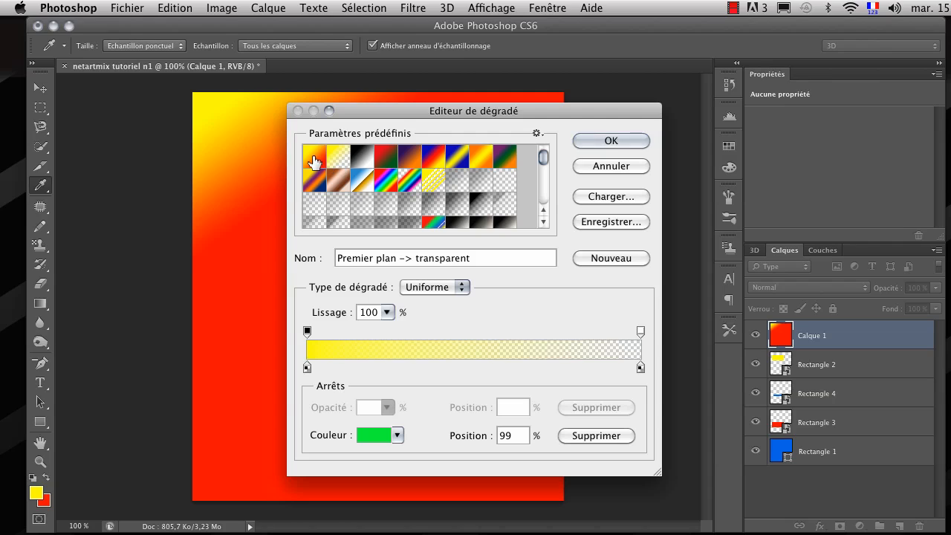
left_click(314, 162)
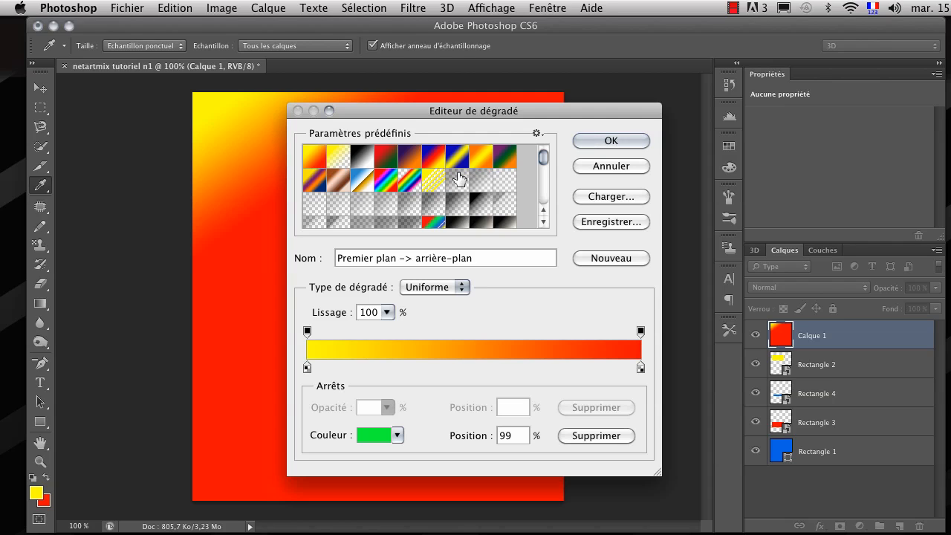
Add the current yellow-to-red gradient four times as a new preset at the end of the list.
scroll(458, 178, "down", 10)
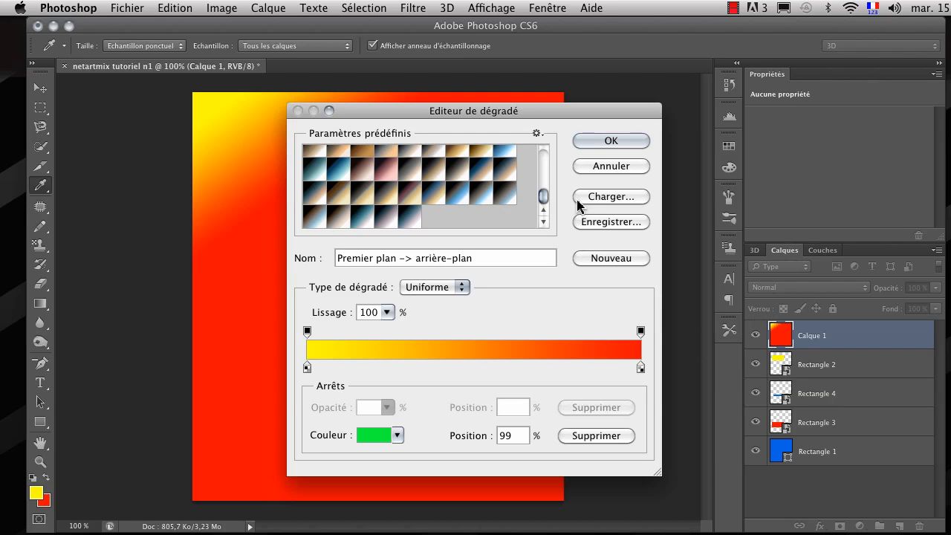
left_click(622, 260)
left_click(623, 260)
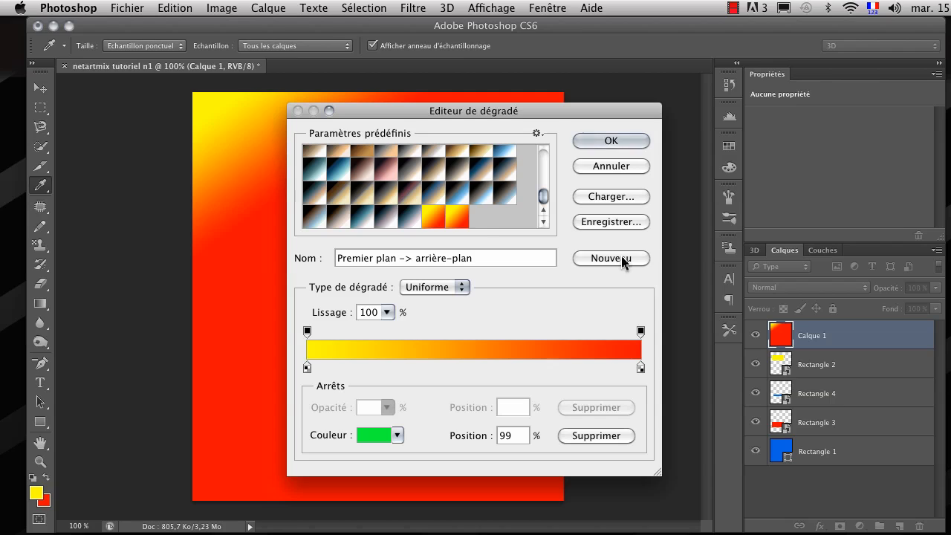
left_click(621, 260)
left_click(621, 262)
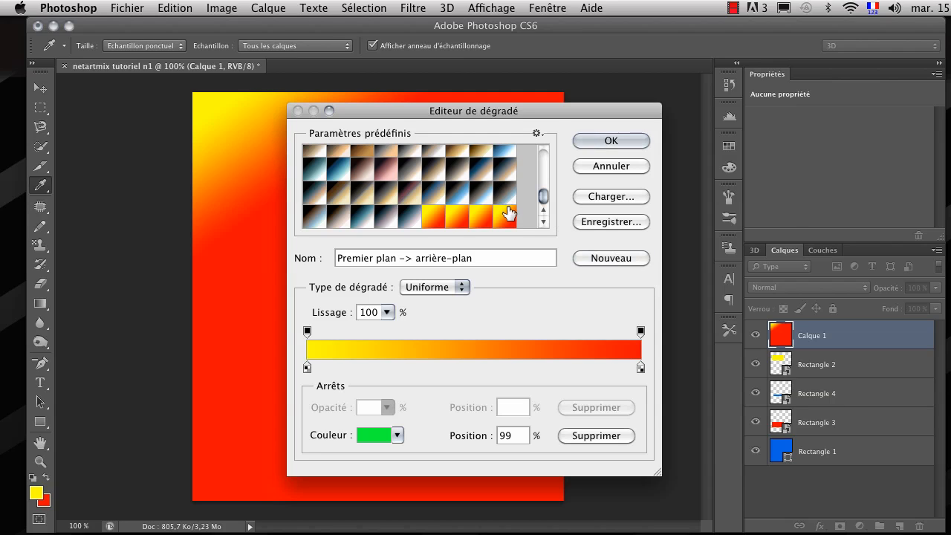
Select the first of the newly added yellow-to-red gradient presets.
left_click(418, 215)
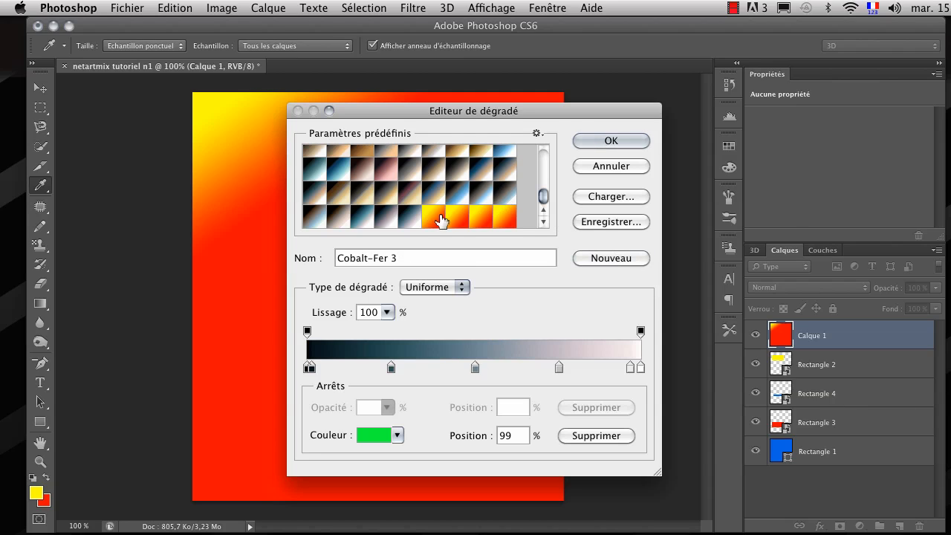
left_click(438, 217)
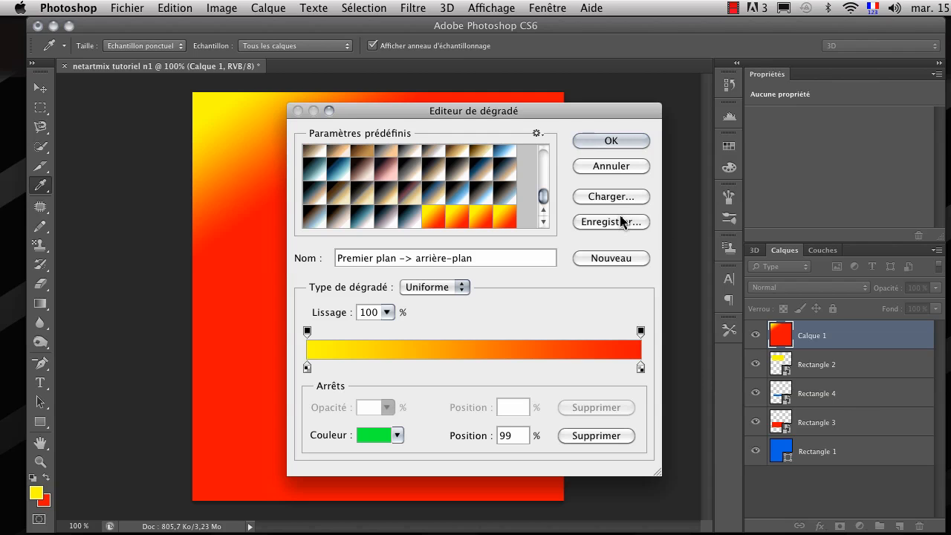
left_click(605, 197)
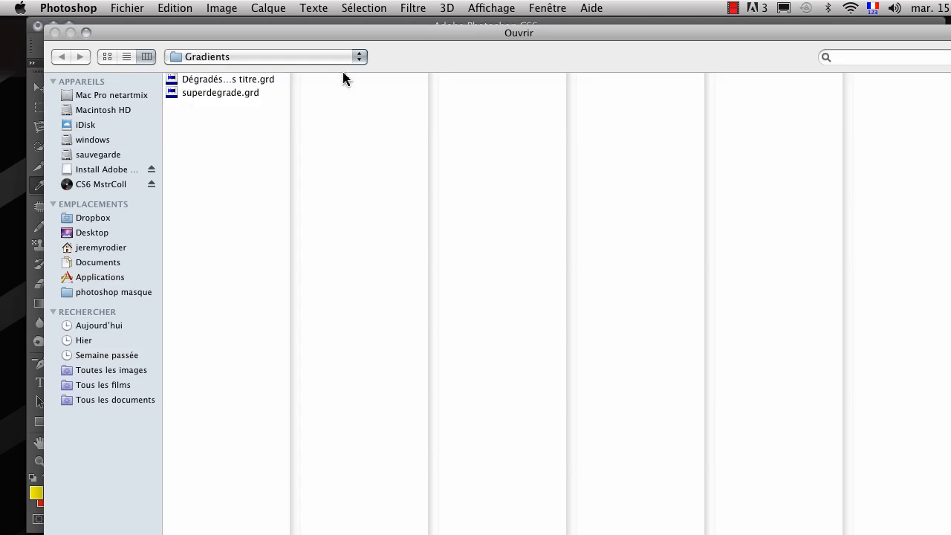
key("Escape")
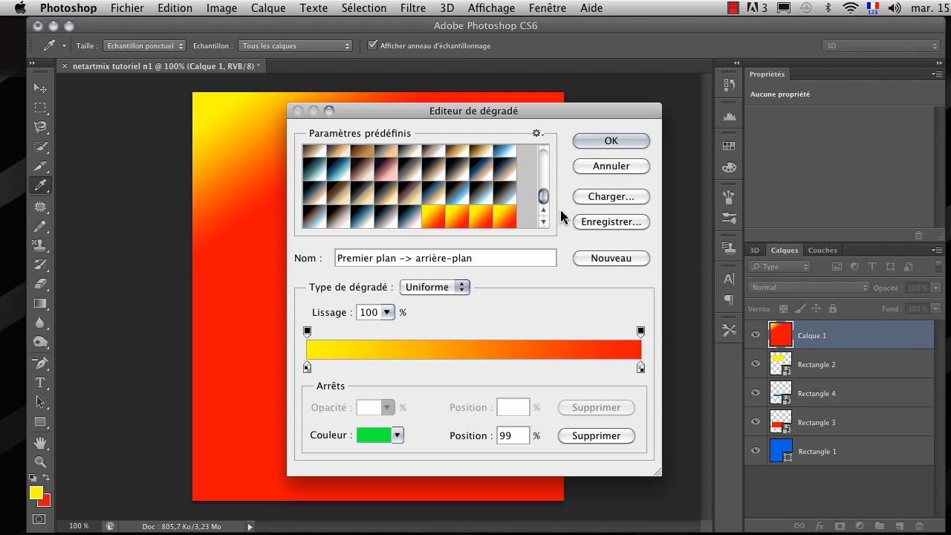
Add a green colour stop at 49% to the gradient and store it as a new preset.
left_click(469, 365)
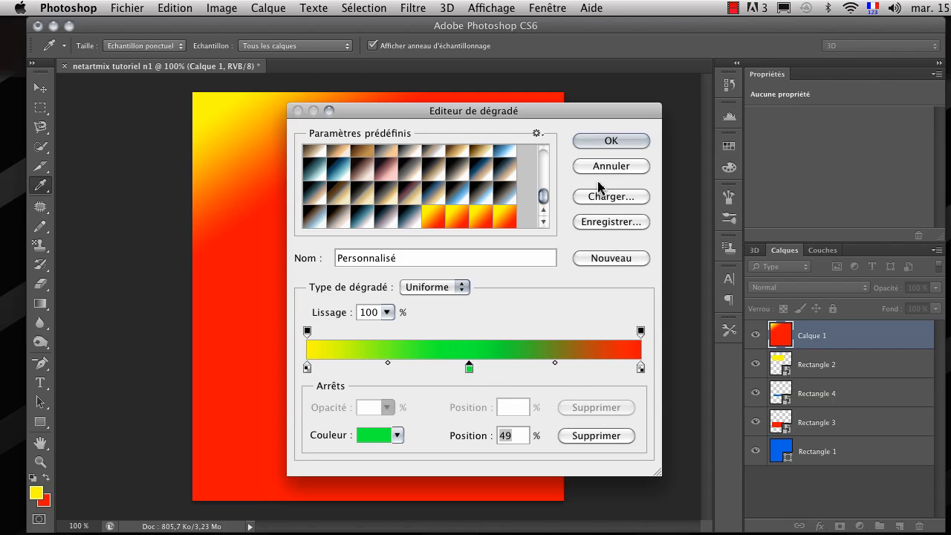
left_click(624, 258)
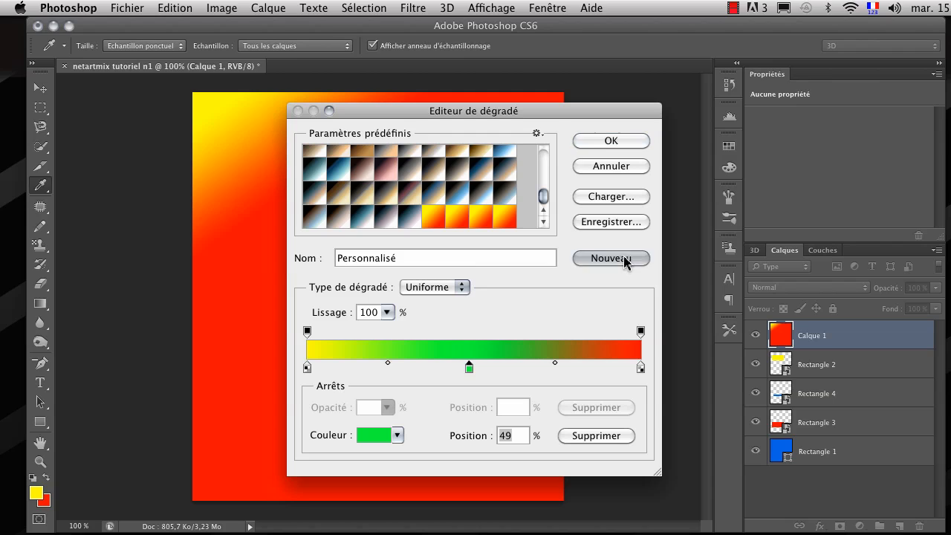
Save the gradient presets as "Dégradés sans titre" in the Gradients folder, replacing the existing file.
left_click(614, 222)
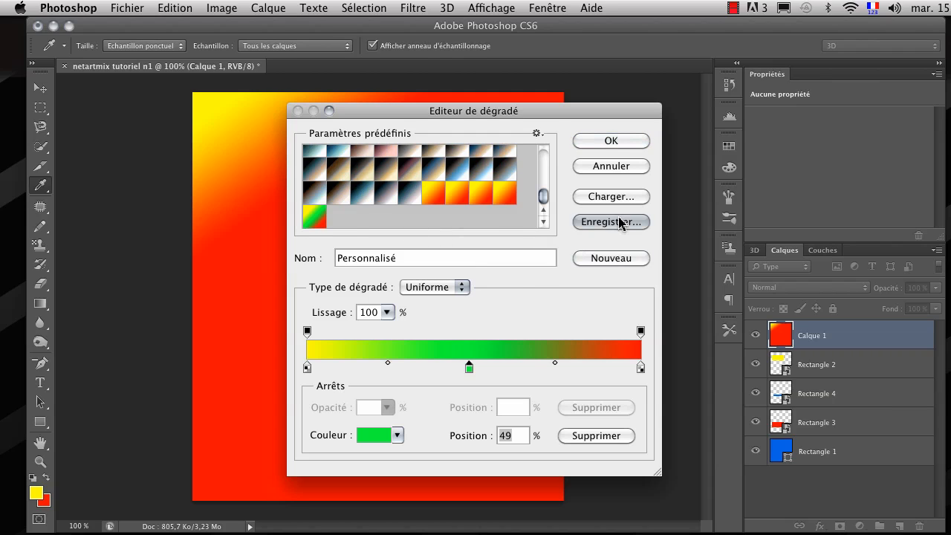
left_click(594, 384)
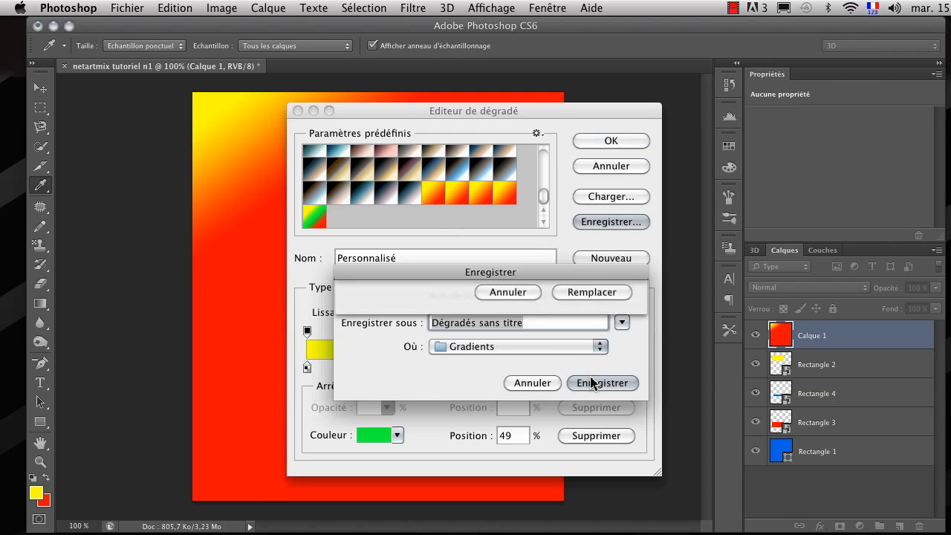
left_click(587, 366)
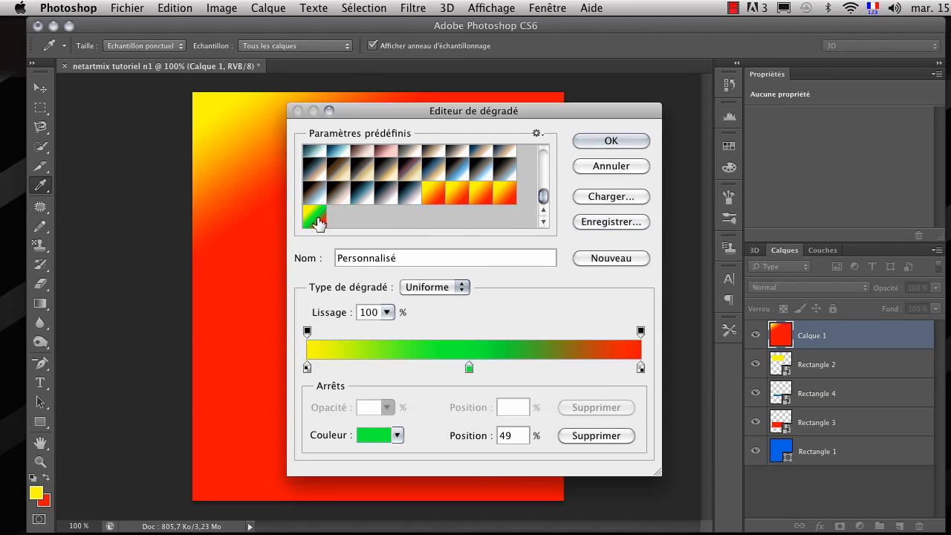
Delete the yellow-green-red preset from the list and load the saved gradient file "Dégradés sans titre.grd".
right_click(315, 217)
left_click(371, 250)
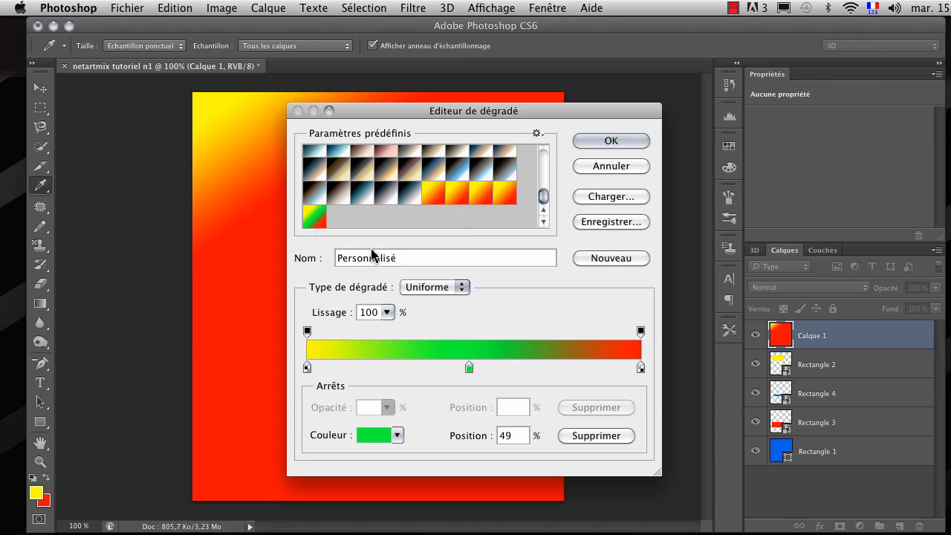
left_click(611, 196)
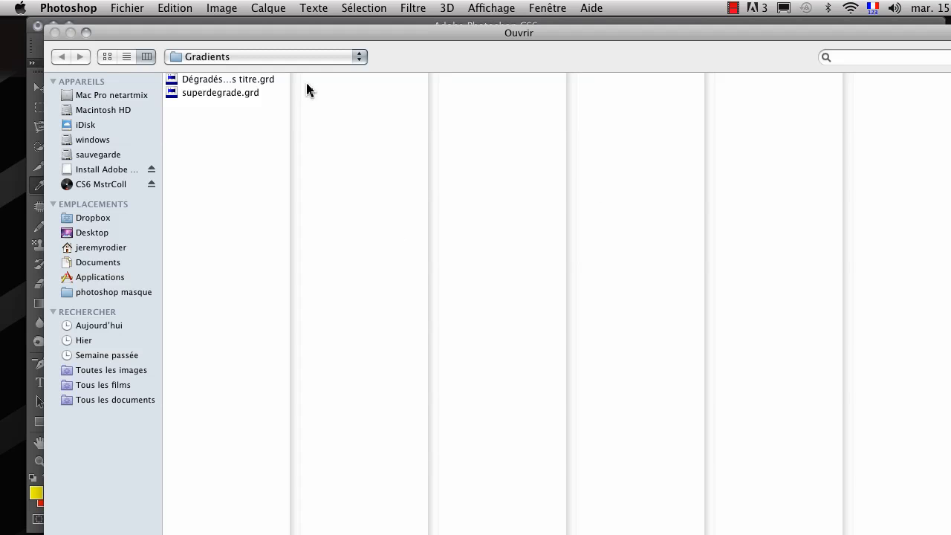
left_click(276, 79)
key("Return")
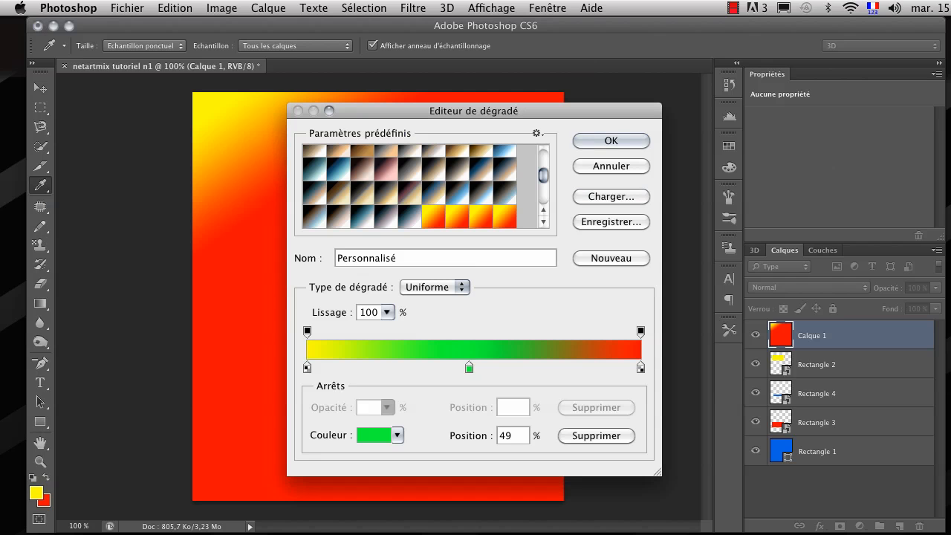
Accept the yellow-green-red gradient and apply it diagonally across Calque 1 from the upper-left to the lower-right corner of the canvas.
scroll(471, 191, "down", 3)
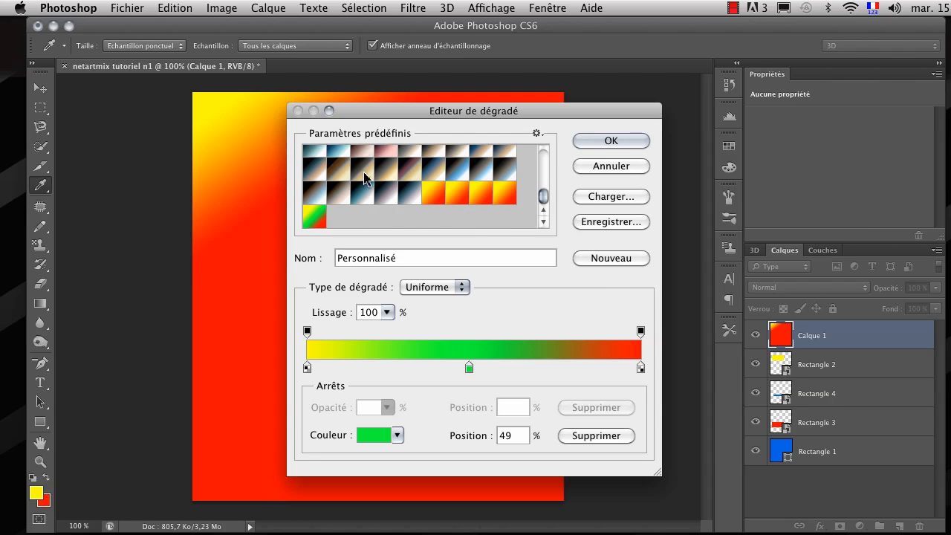
scroll(454, 208, "up", 5)
scroll(459, 214, "down", 4)
scroll(464, 191, "up", 10)
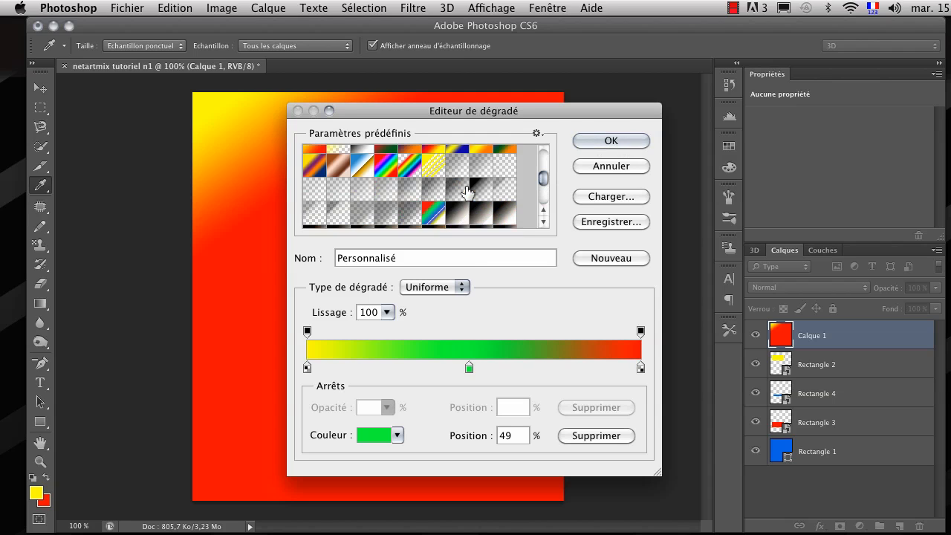
scroll(467, 194, "down", 10)
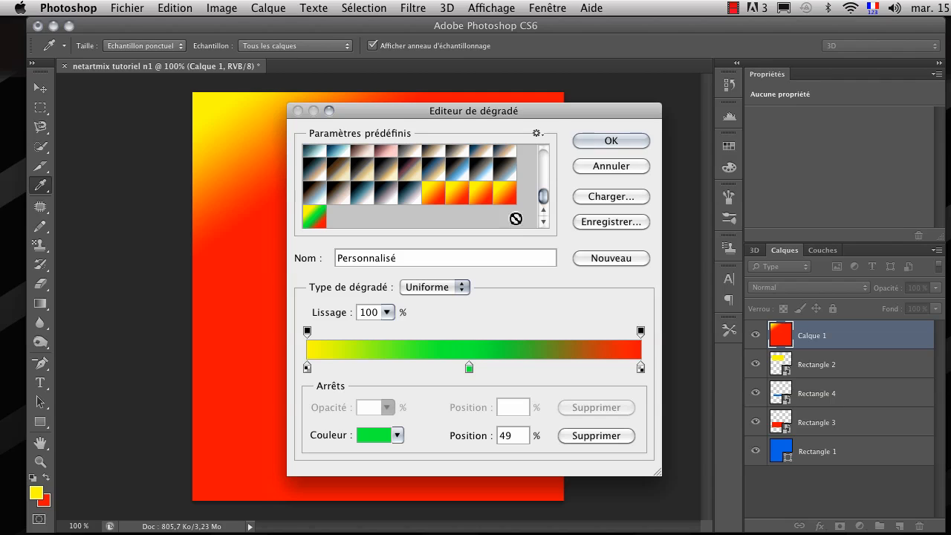
left_click(604, 142)
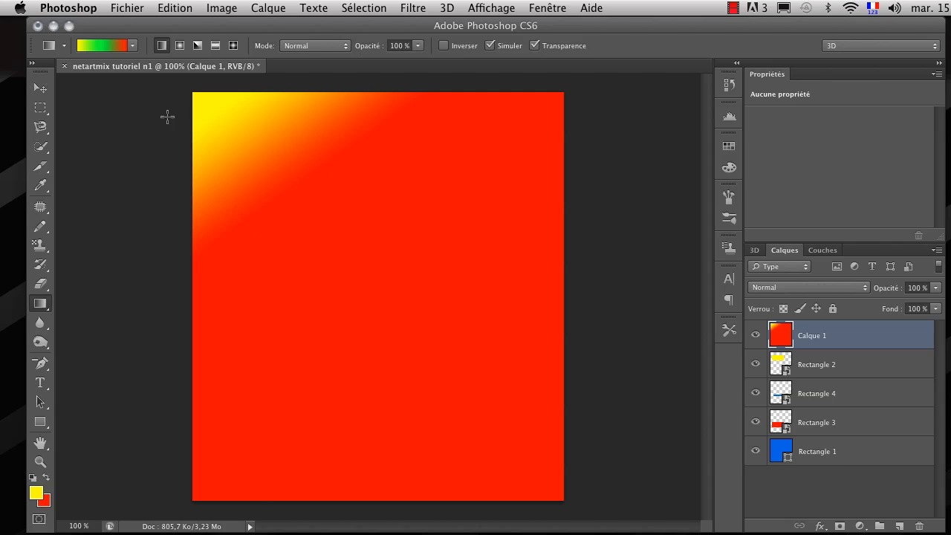
left_click_drag(198, 110, 543, 470)
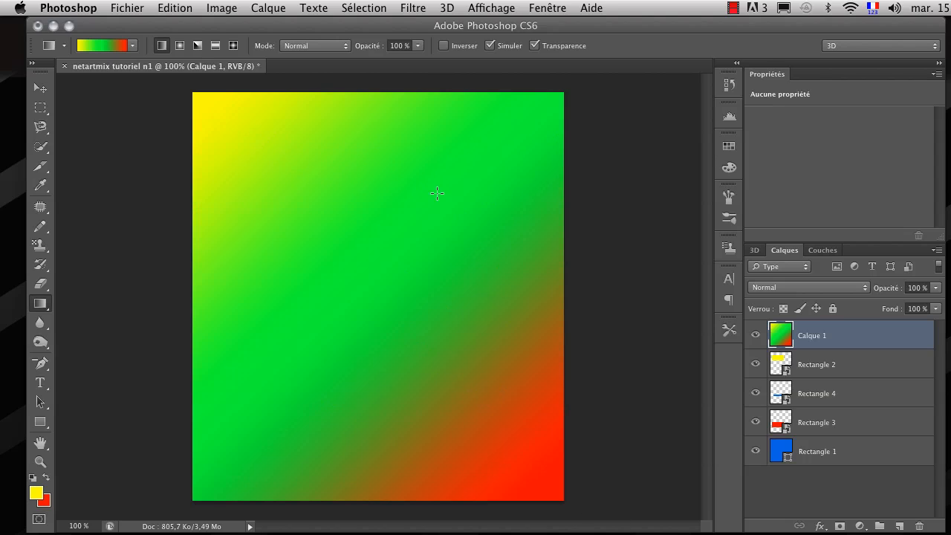
left_click(730, 7)
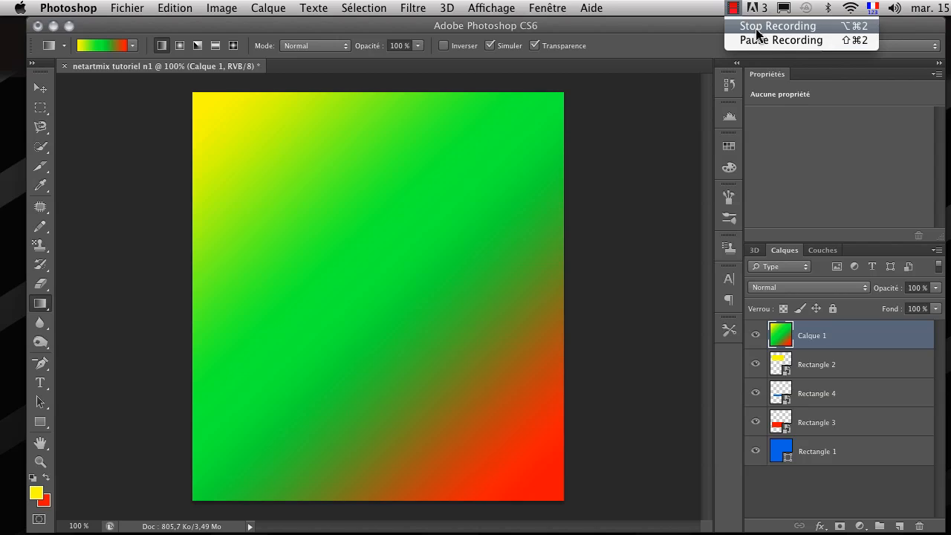
left_click(757, 28)
left_click(47, 308)
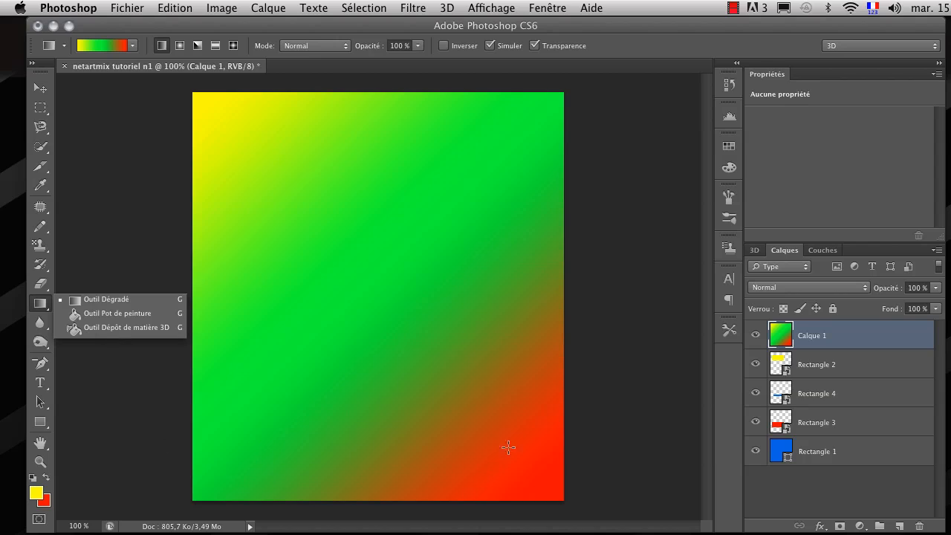
Move the layer Calque 1 below Rectangle 3, directly above Rectangle 1.
left_click(840, 364)
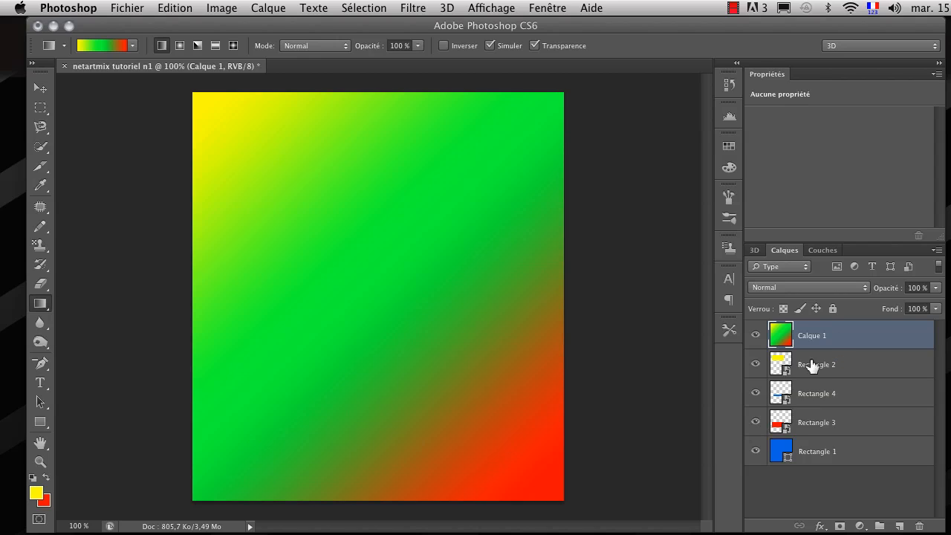
left_click(811, 365)
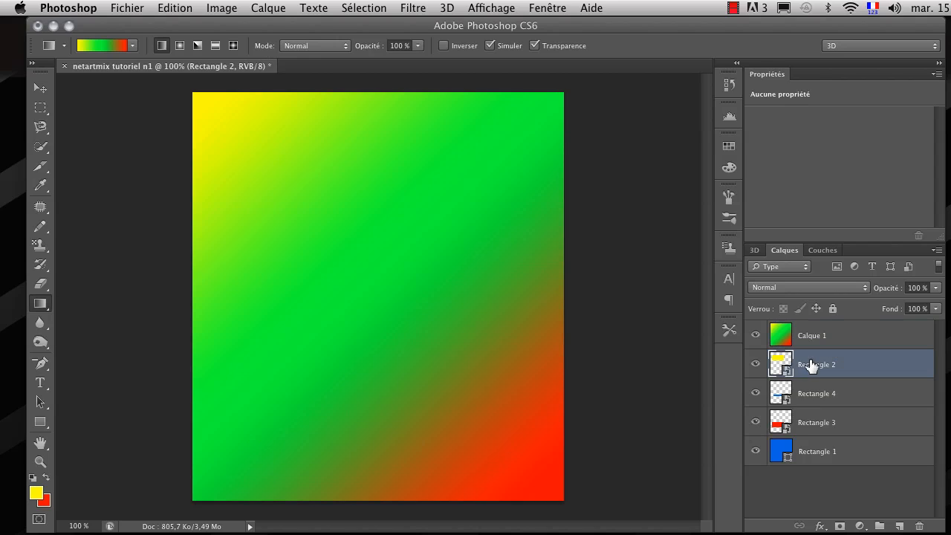
left_click(755, 335)
left_click(755, 335)
left_click_drag(813, 338, 830, 442)
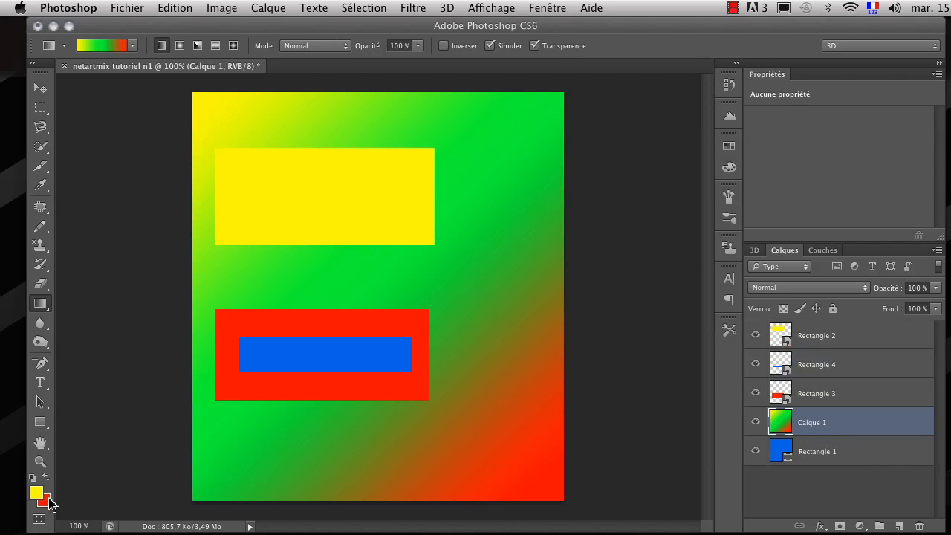
With the Paint Bucket and orange-red foreground colour ff2400, fill the part of Calque 1 that lies beneath the yellow rectangle.
left_click(45, 306)
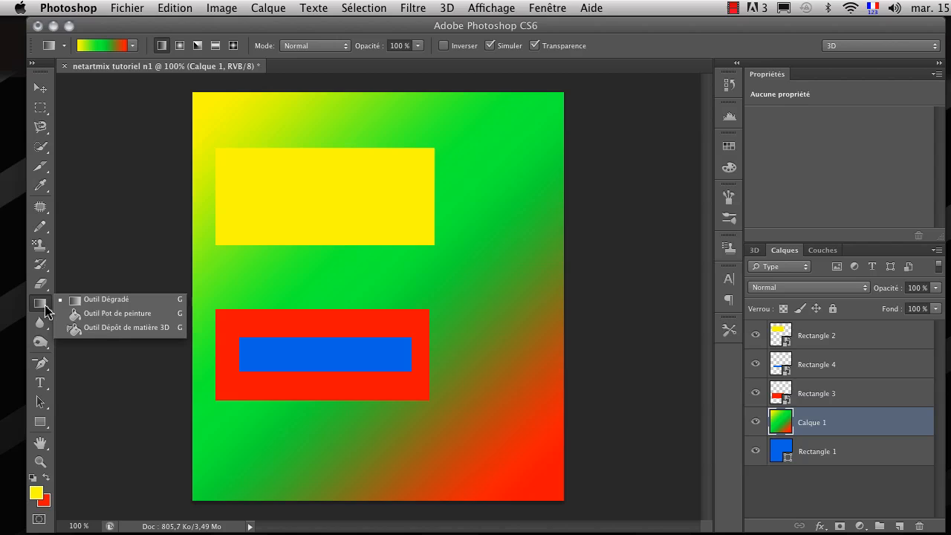
left_click(110, 320)
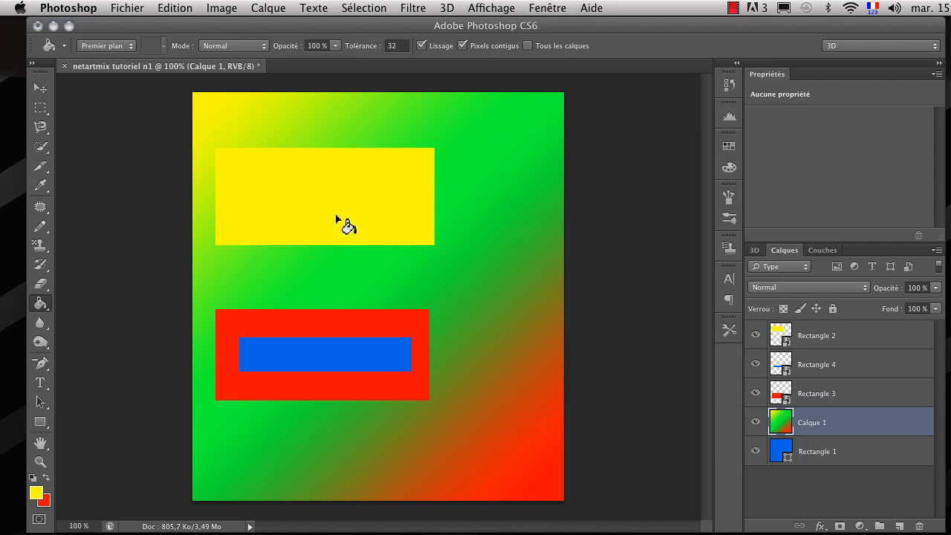
left_click(41, 494)
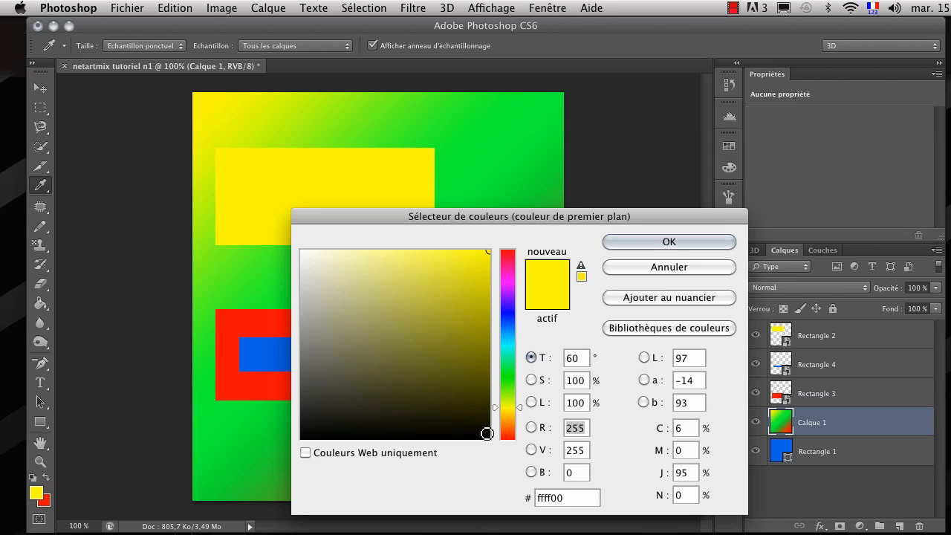
left_click(506, 435)
left_click(616, 249)
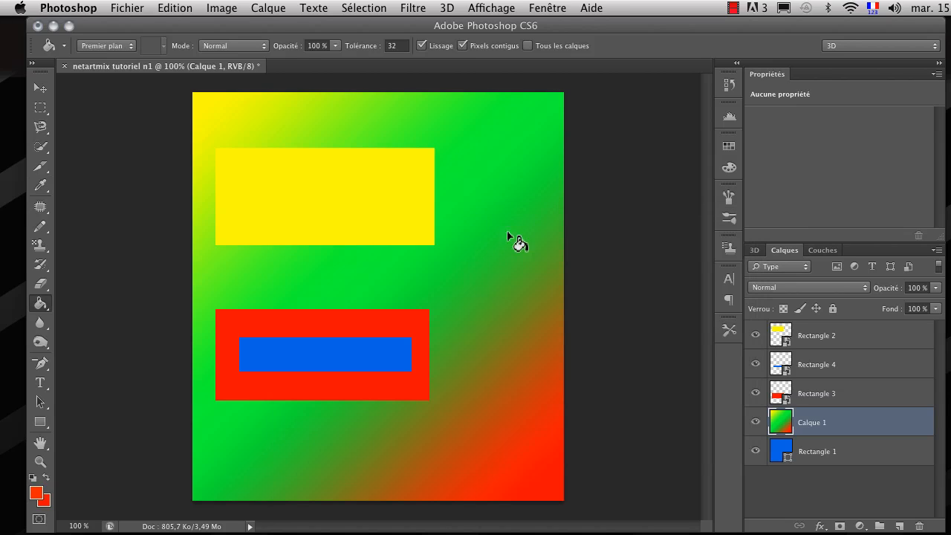
left_click(367, 209)
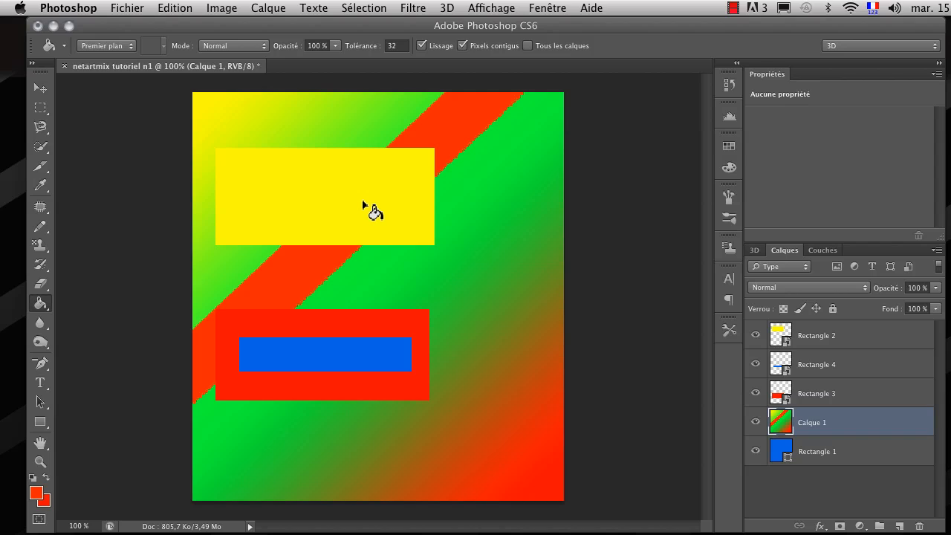
Rasterize the smart object layer Rectangle 2 and fill its rectangle with the orange-red foreground colour.
left_click(832, 349)
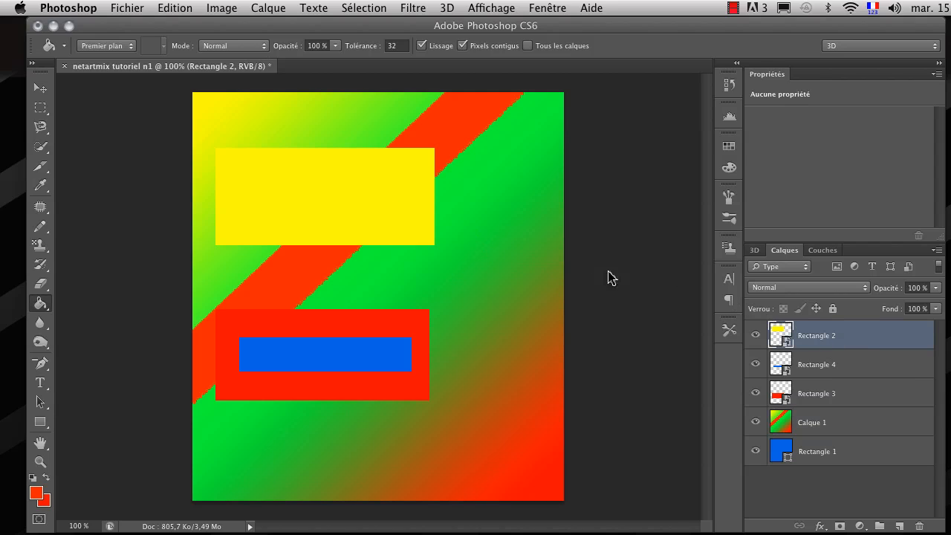
left_click(354, 202)
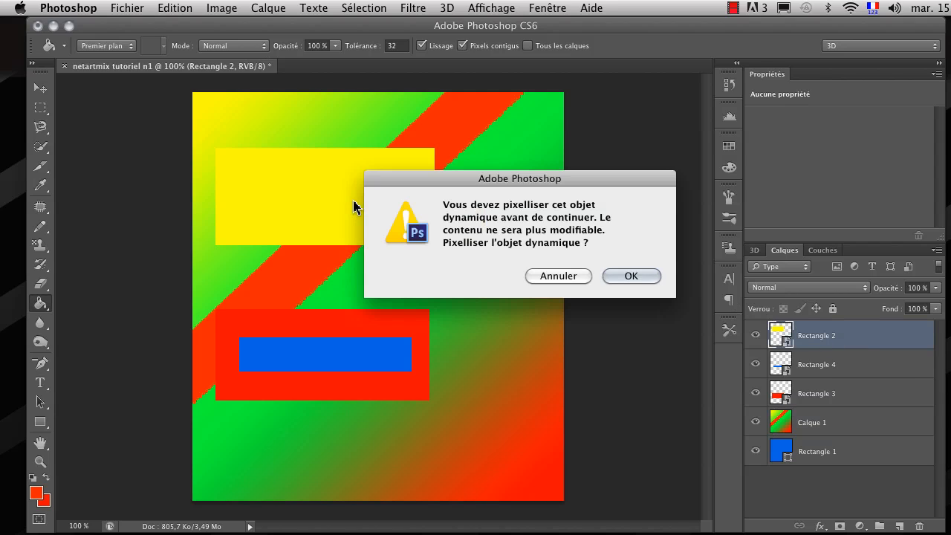
left_click(607, 277)
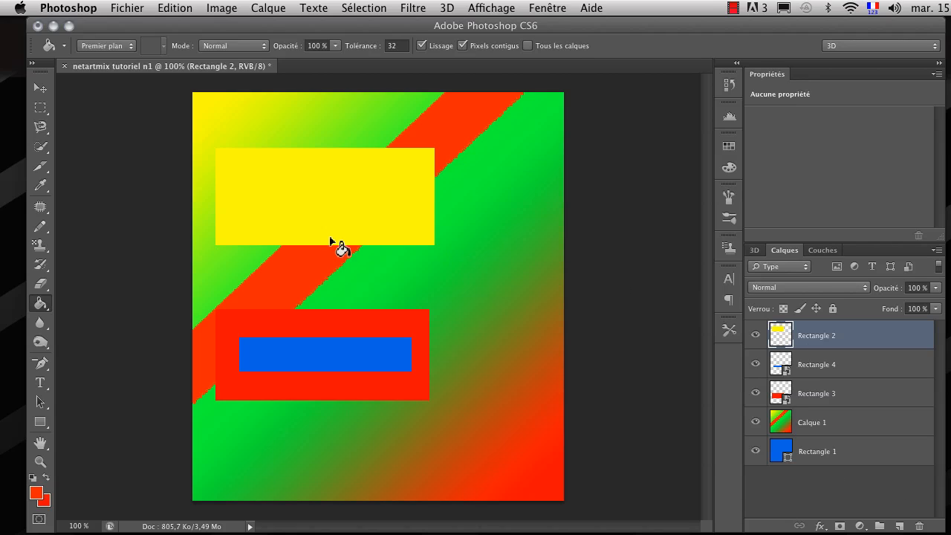
left_click(315, 201)
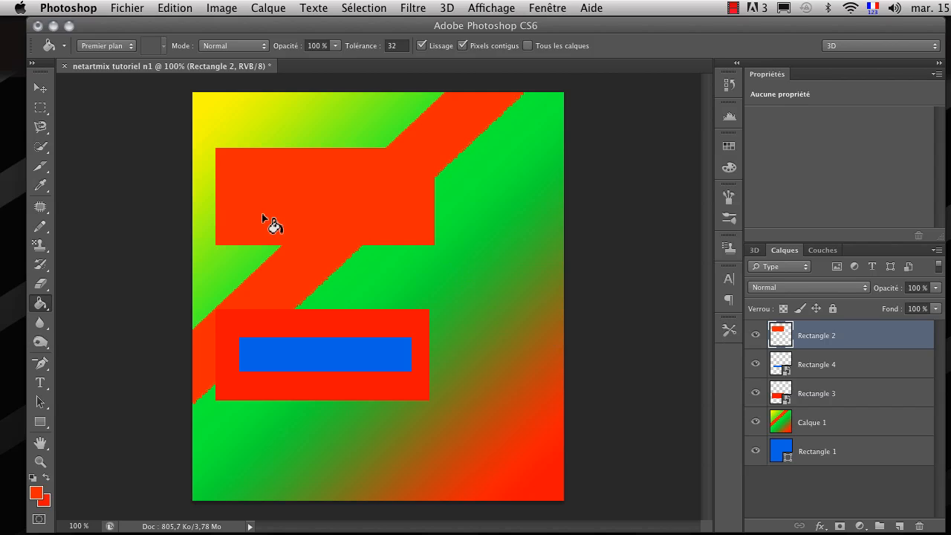
Set the foreground colour to golden yellow and fill the rectangle on layer Rectangle 2 with it.
left_click(36, 495)
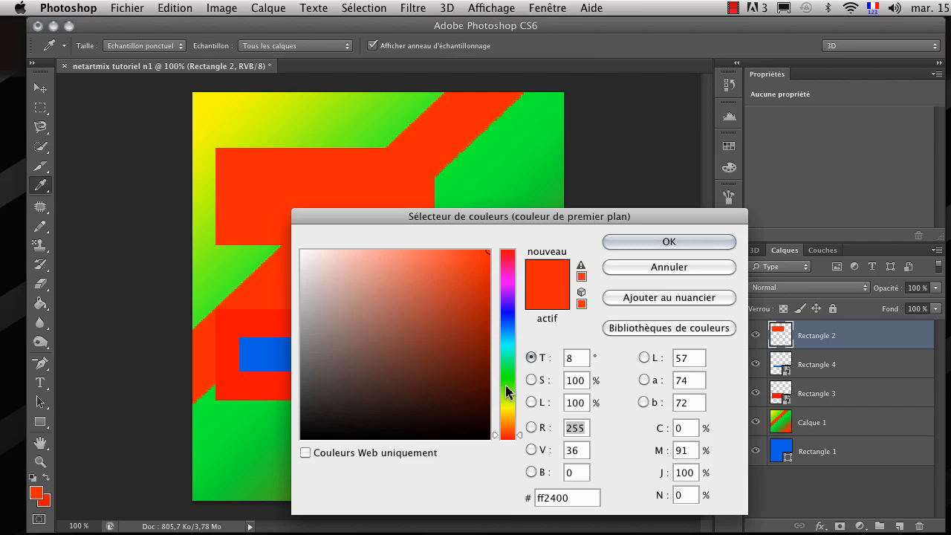
left_click(508, 410)
left_click(639, 241)
key("g")
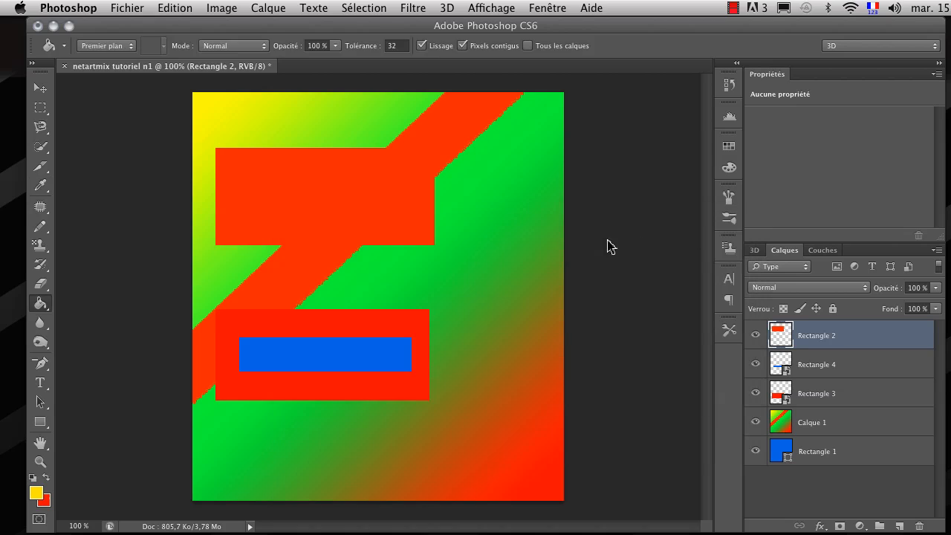
left_click(309, 202)
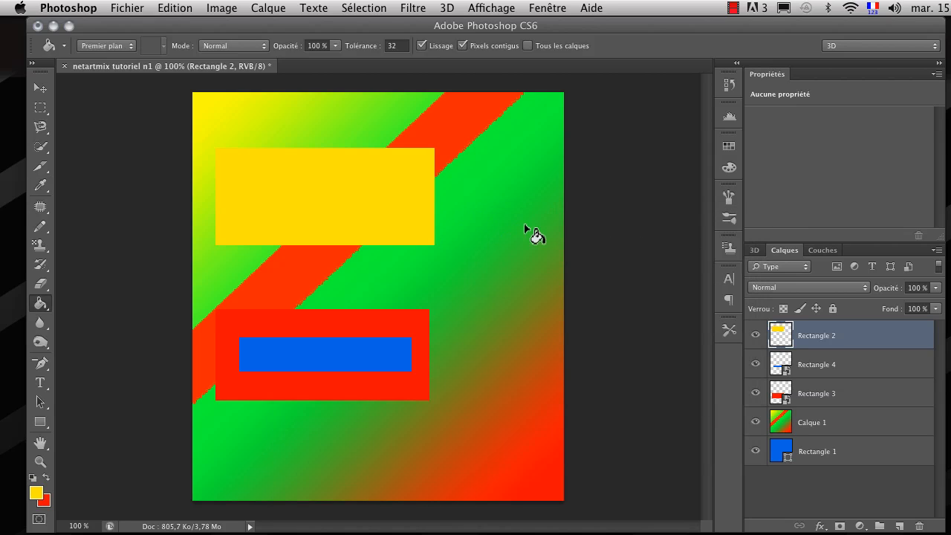
Set the foreground colour to blue 1200ff and fill the rectangle on layer Rectangle 2 with it.
left_click(36, 494)
left_click(511, 316)
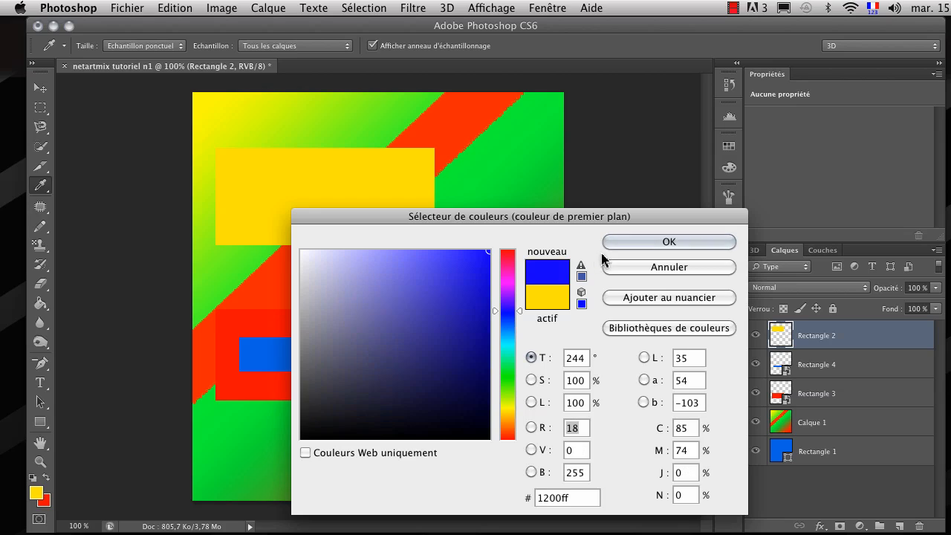
left_click(616, 242)
key("g")
left_click(407, 223)
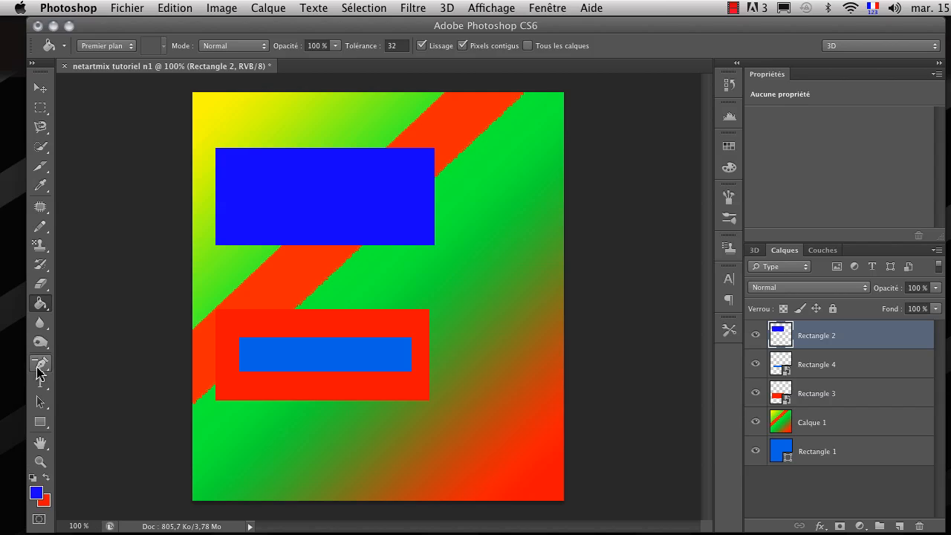
Look over the Blur tool variants, then choose the Burn tool (Outil Densité +) and set its brush size to 384 px.
left_click(41, 322)
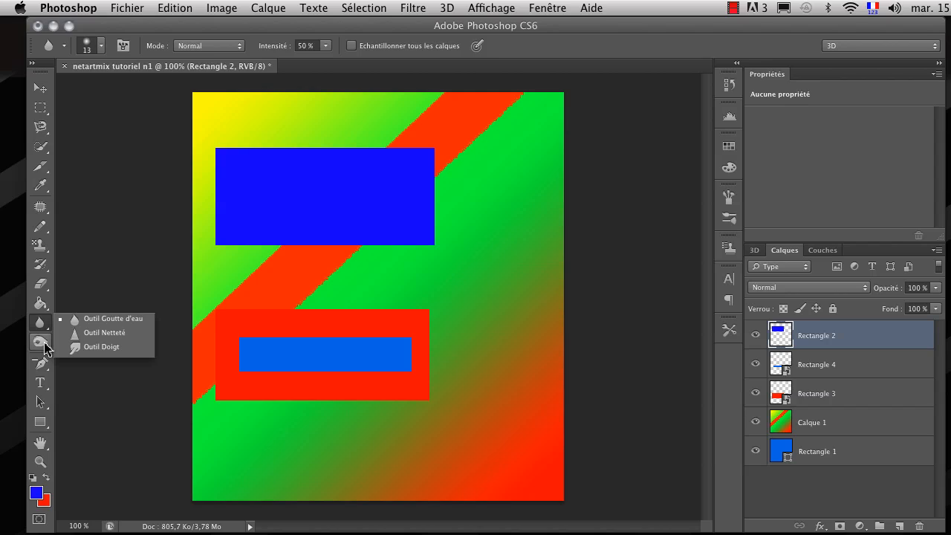
left_click(44, 344)
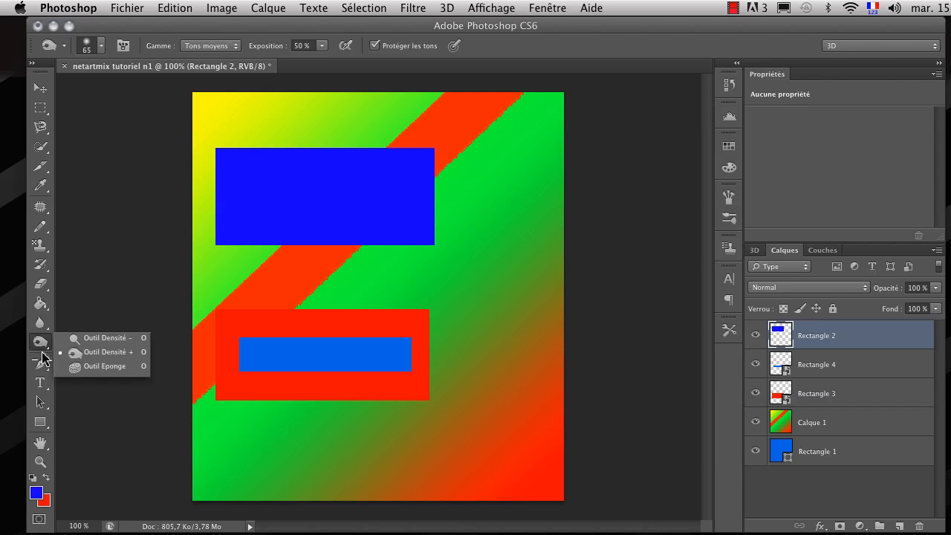
left_click(119, 352)
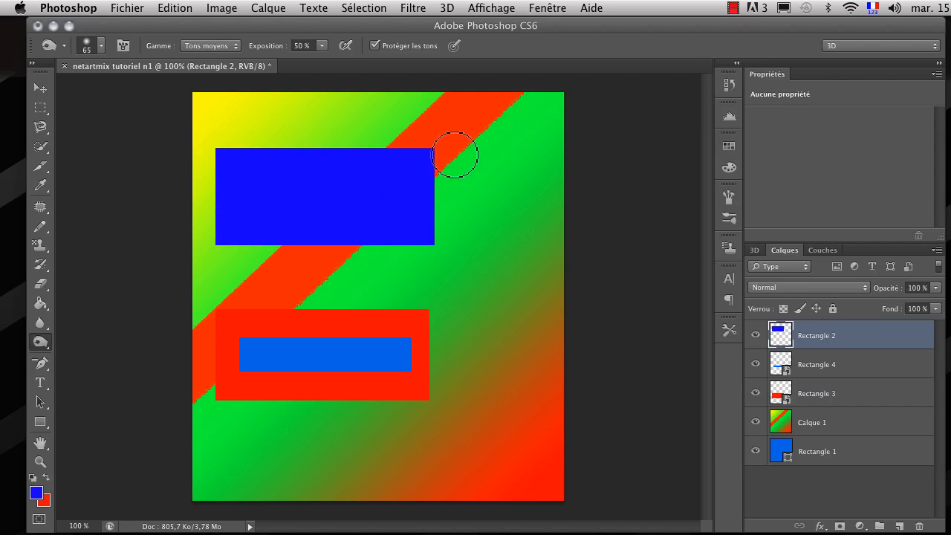
left_click(43, 342)
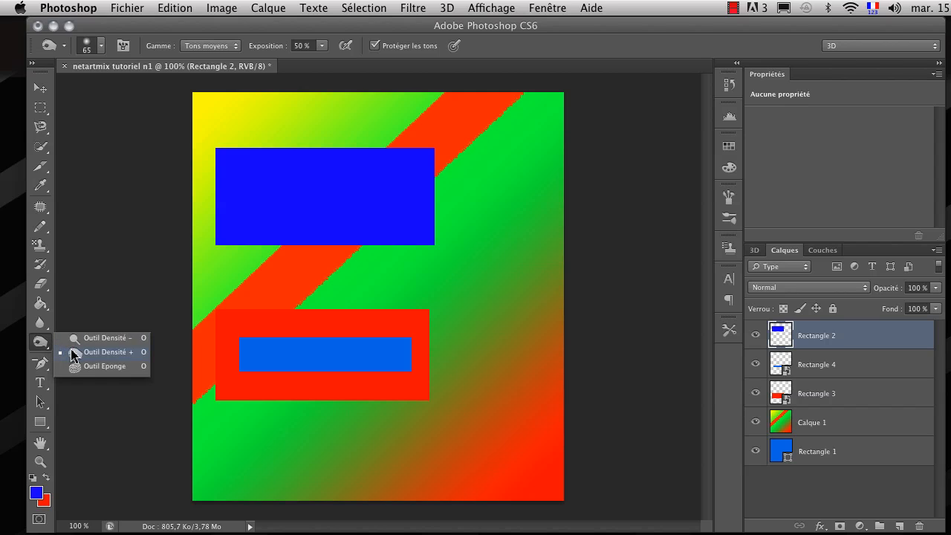
left_click(72, 352)
left_click(100, 46)
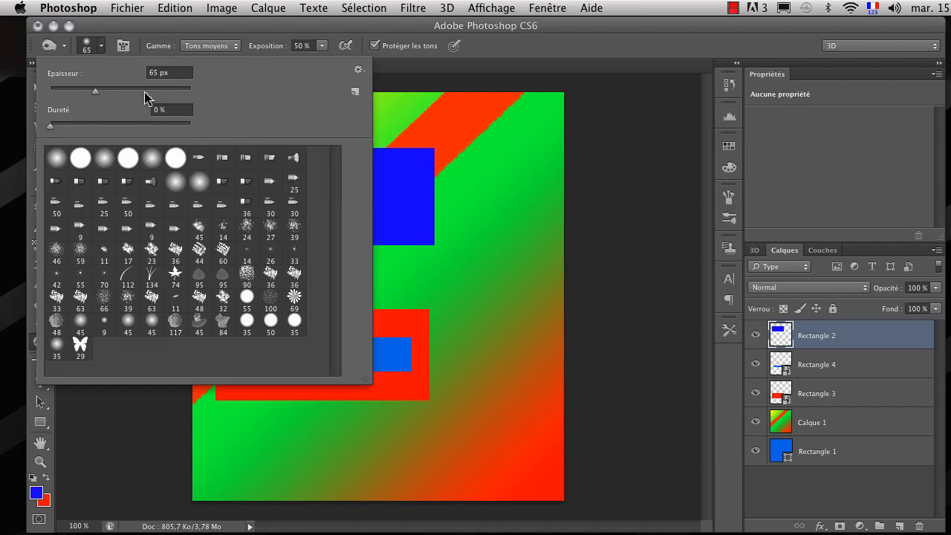
left_click_drag(146, 90, 169, 93)
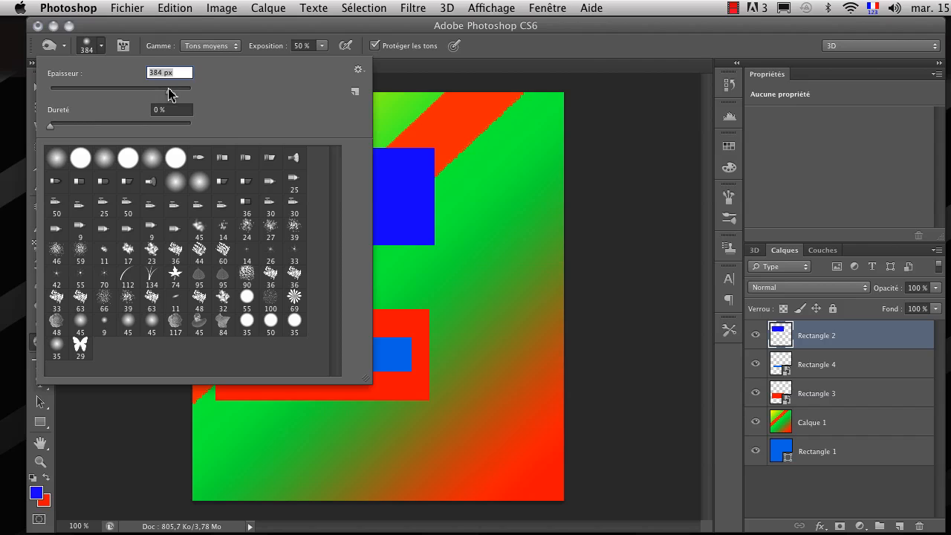
left_click(341, 148)
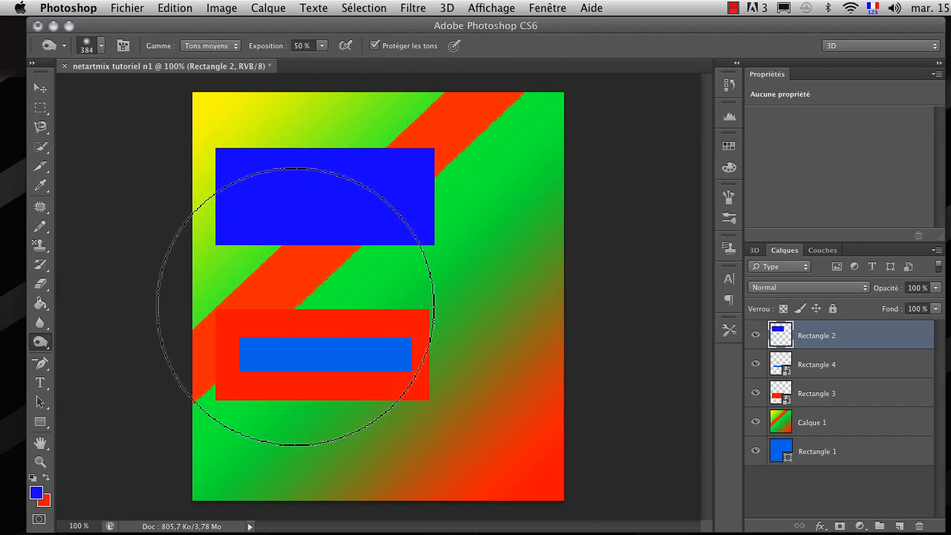
With the Pen tool in Tracé mode, draw a closed triangular path with three anchor points across the lower part of the canvas.
left_click(43, 363)
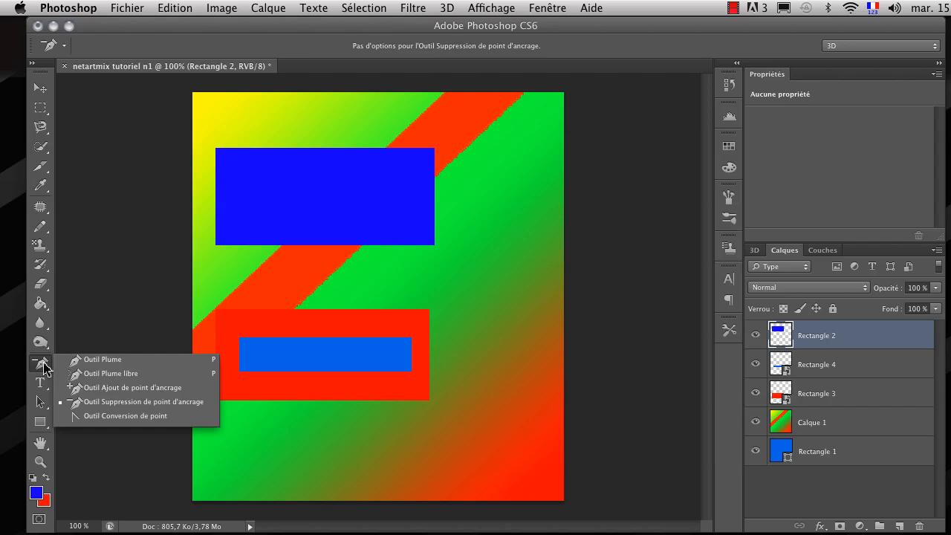
left_click(132, 361)
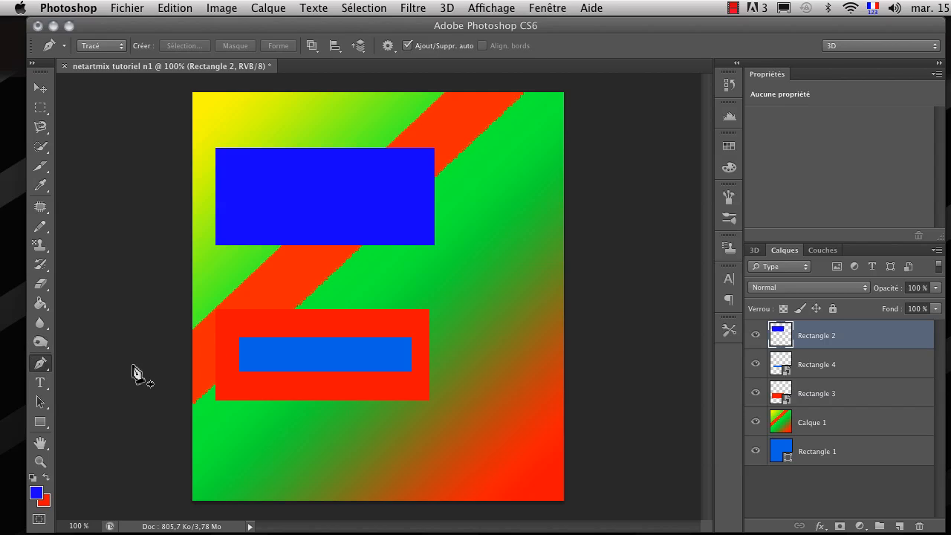
left_click(218, 456)
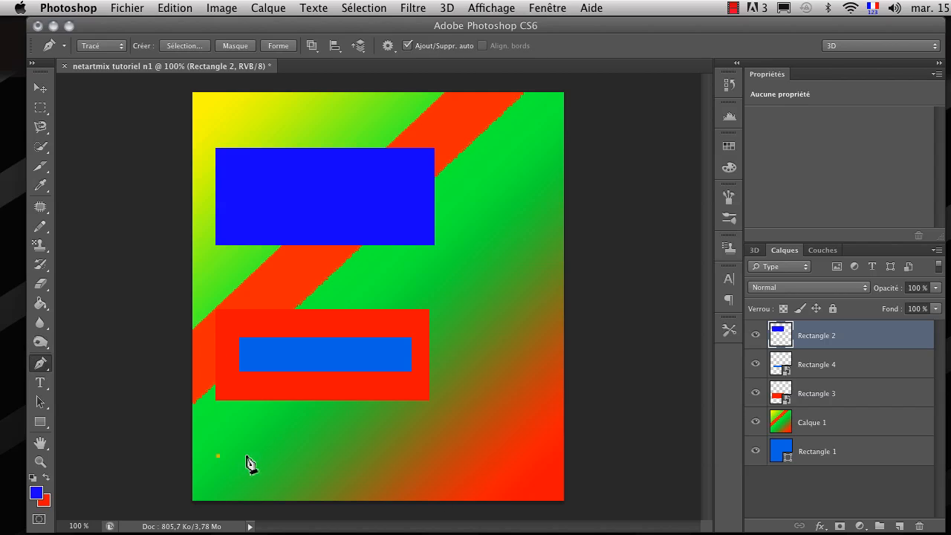
left_click(477, 457)
left_click(490, 372)
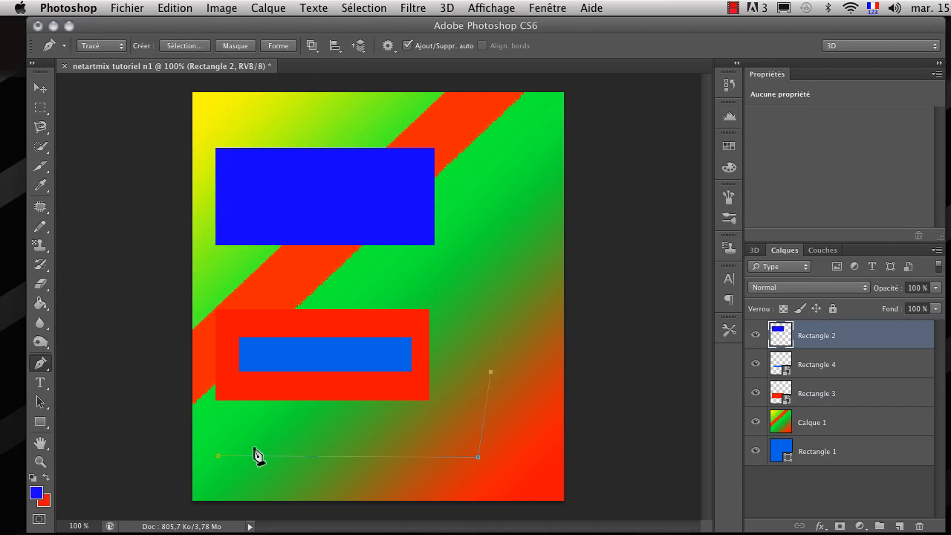
left_click(217, 456)
Look through the colour channels and layers, and display the document's list of paths.
left_click(821, 250)
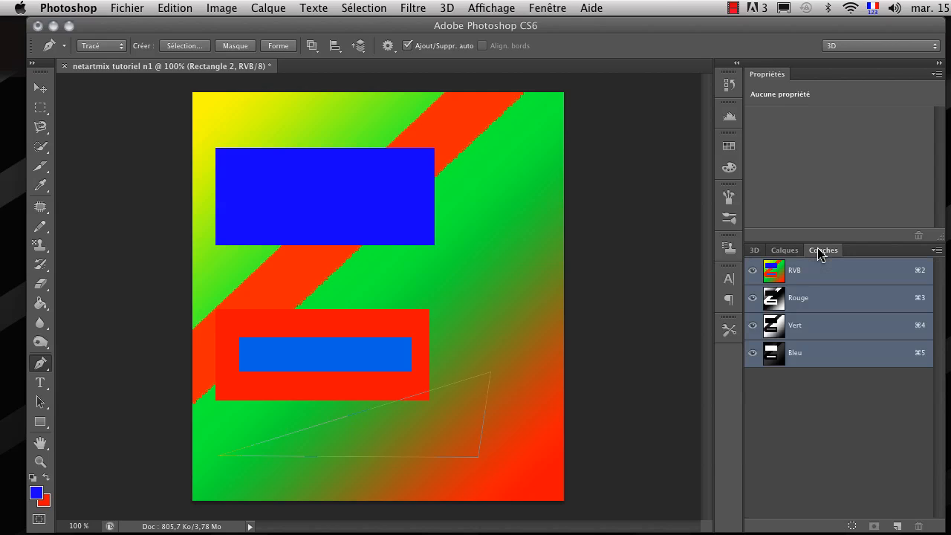
left_click(785, 252)
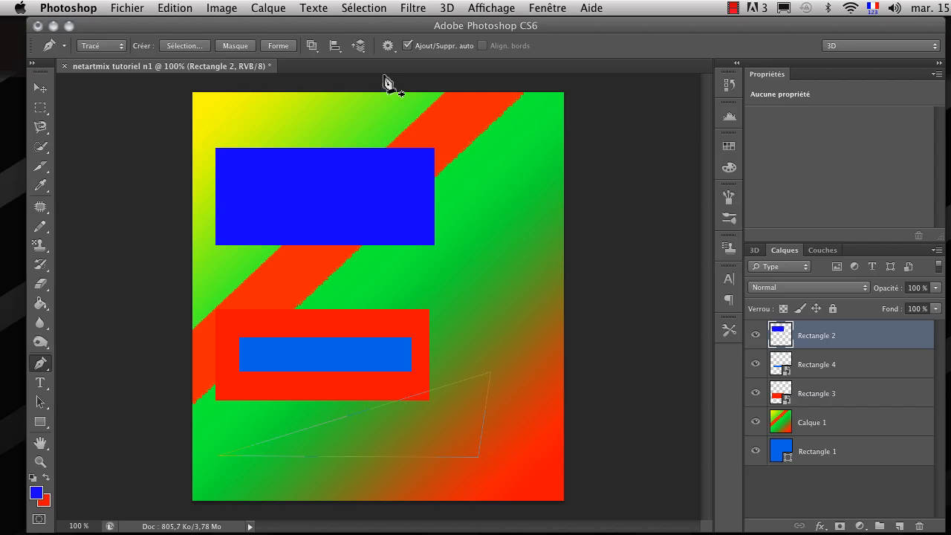
left_click(547, 7)
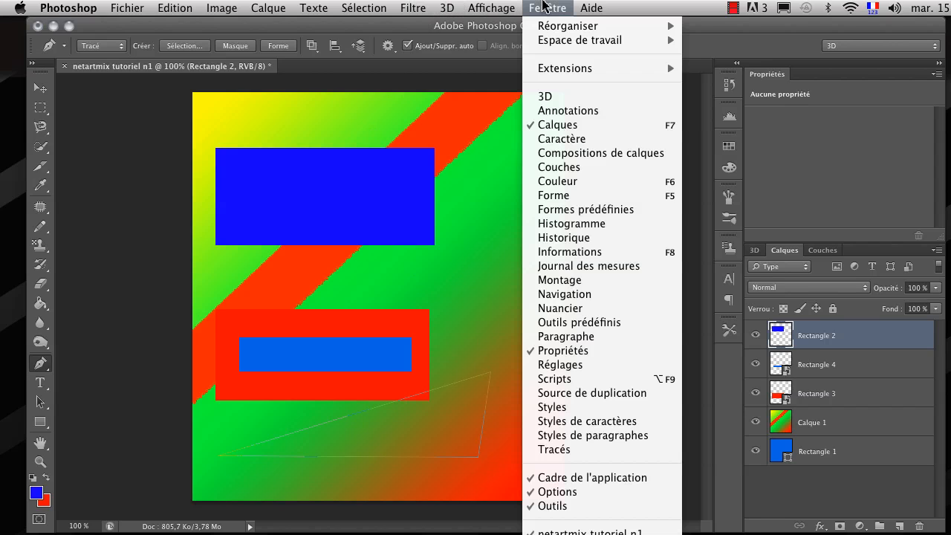
left_click(598, 451)
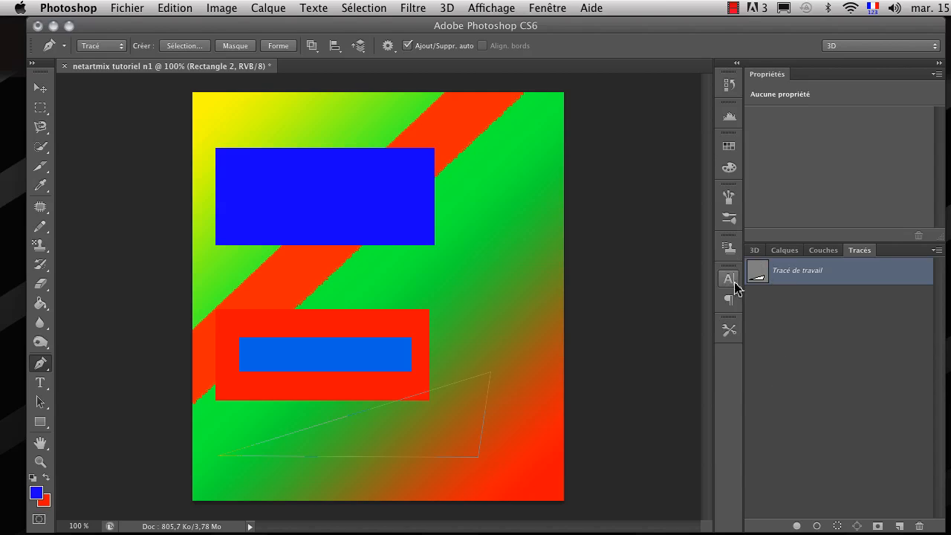
right_click(854, 280)
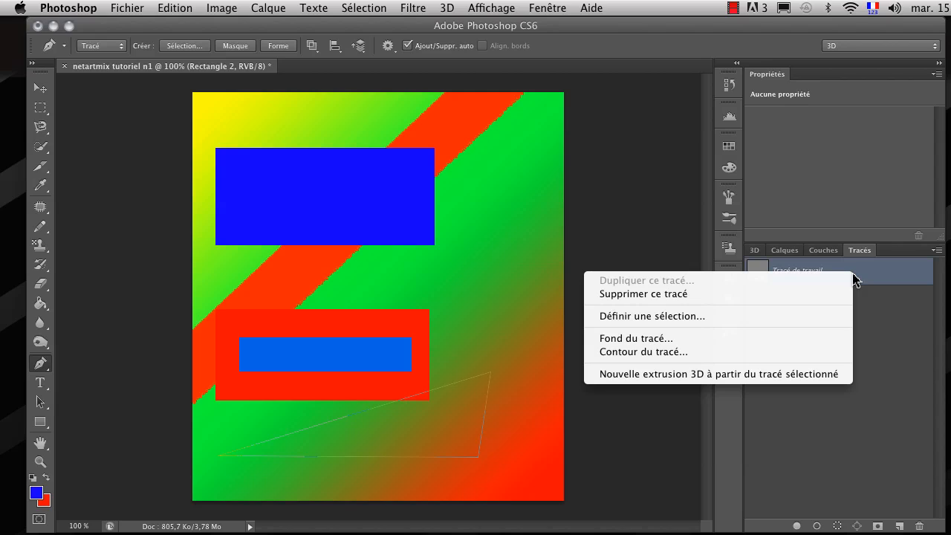
left_click(680, 339)
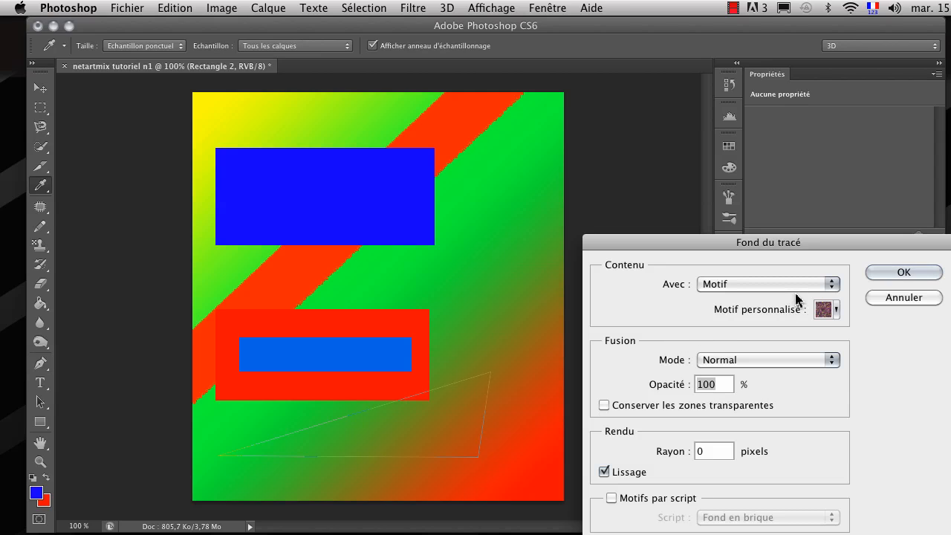
left_click(793, 286)
left_click(794, 289)
left_click(836, 309)
left_click(815, 346)
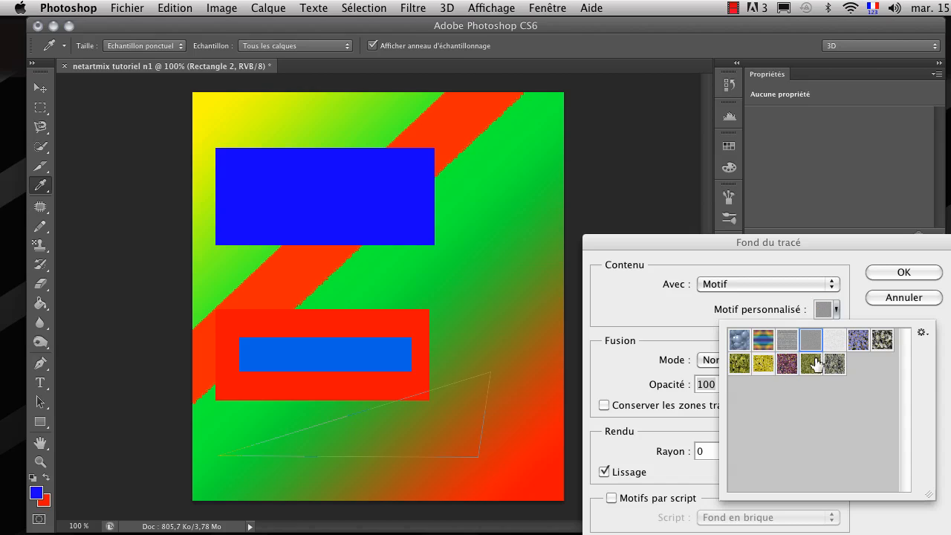
left_click(813, 364)
left_click(895, 307)
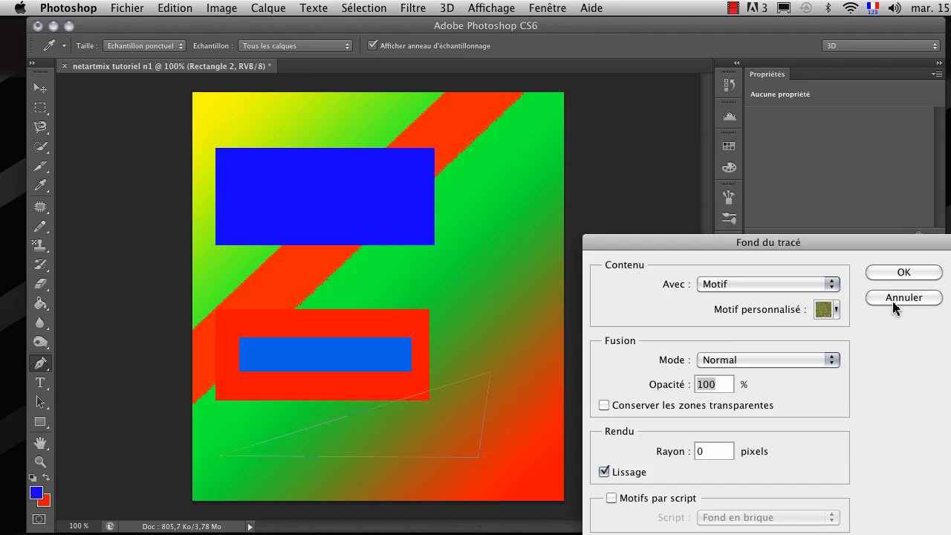
left_click(900, 298)
Stroke the triangular work path with the Crayon tool and undo the stroke.
right_click(830, 265)
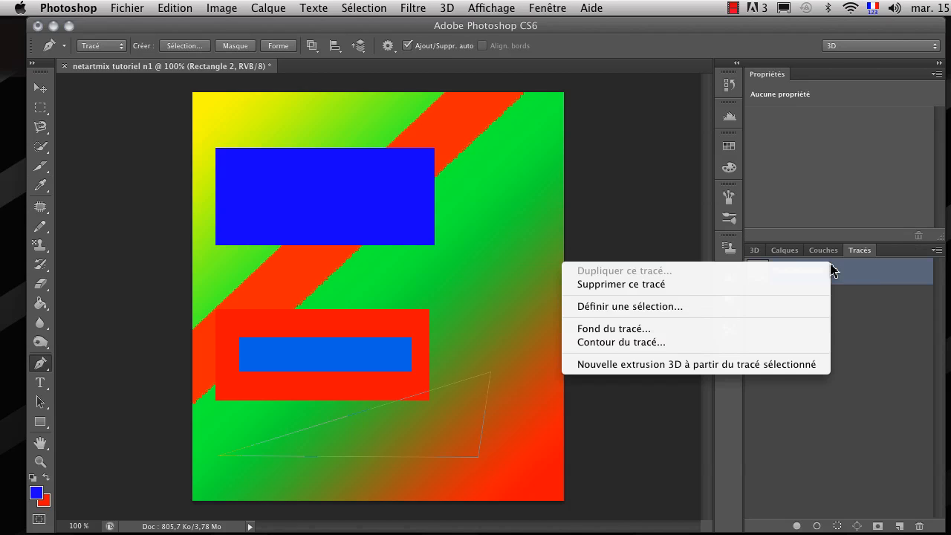
left_click(729, 343)
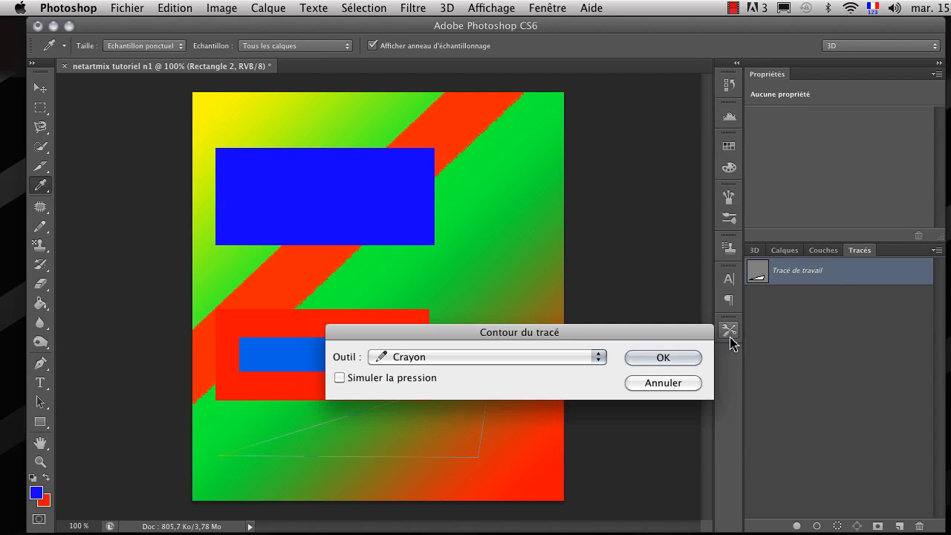
left_click(658, 362)
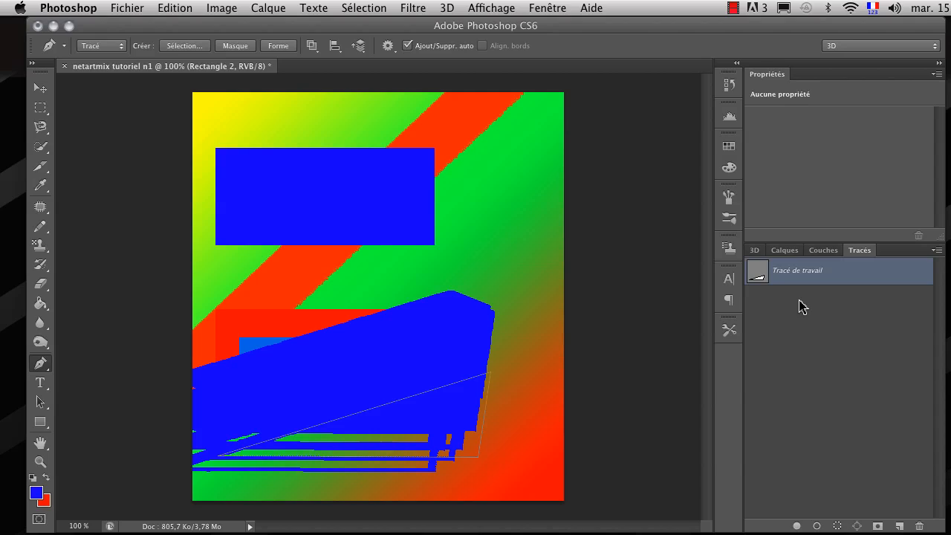
key("super+z")
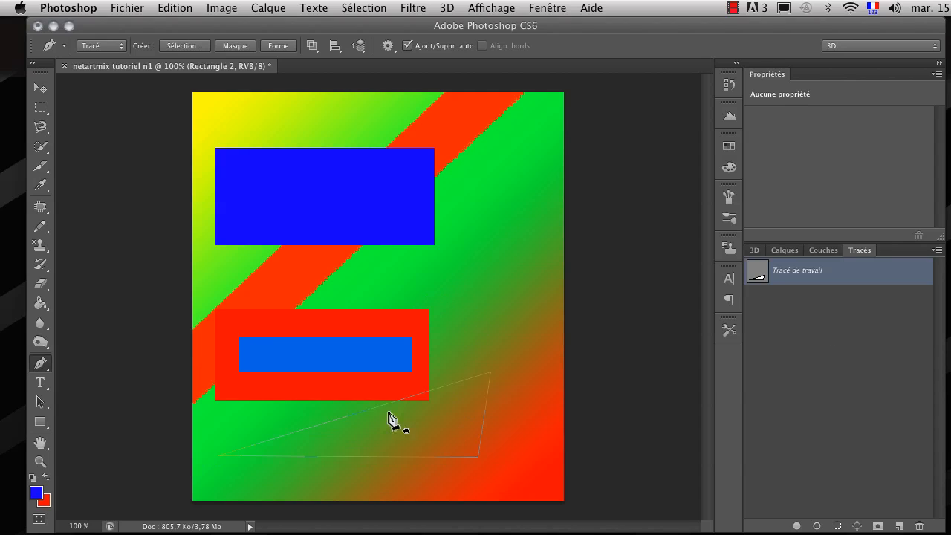
Try to fill the inside of the triangular path with the blue foreground colour using the Paint Bucket, and undo the fill.
left_click(41, 303)
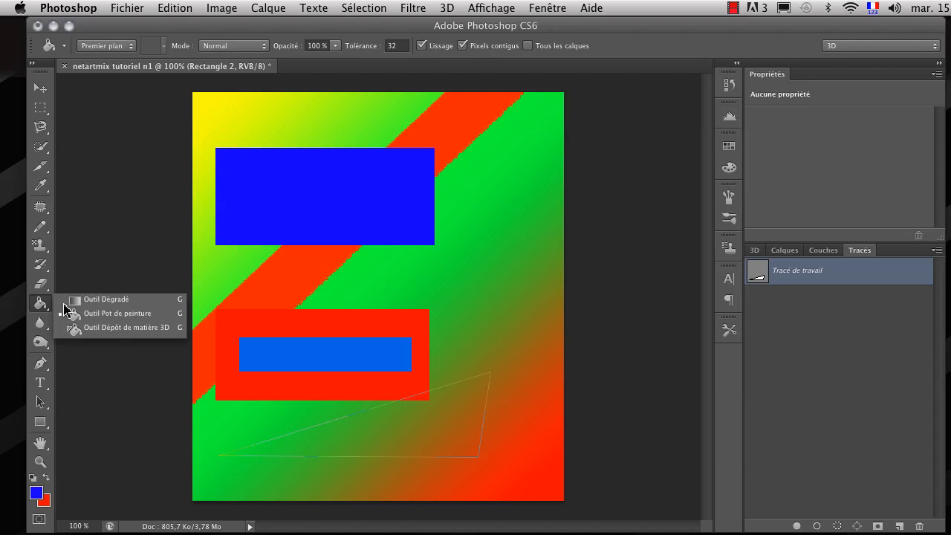
left_click(116, 313)
left_click(454, 430)
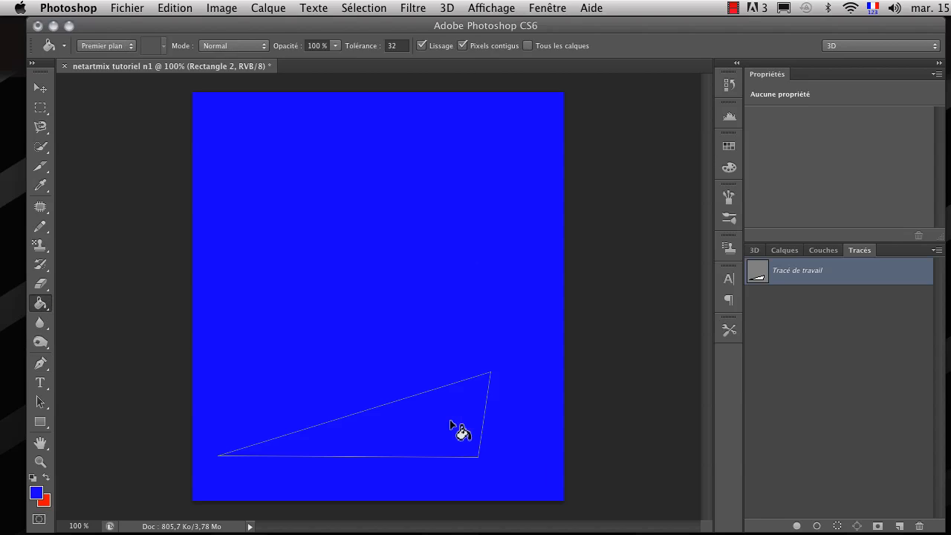
key("super+z")
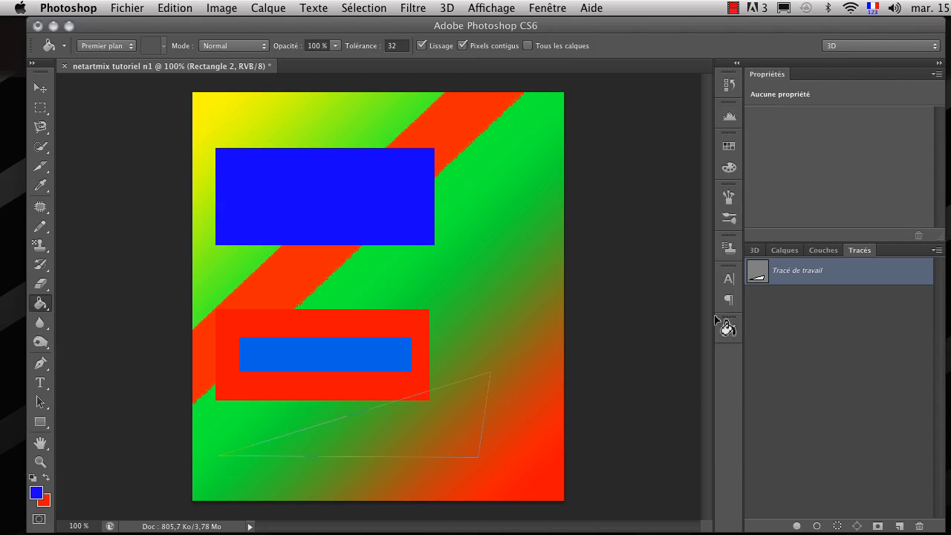
Convert the triangular work path into a new smoothed selection with a 0-pixel radius and fill it with the blue foreground colour.
right_click(794, 272)
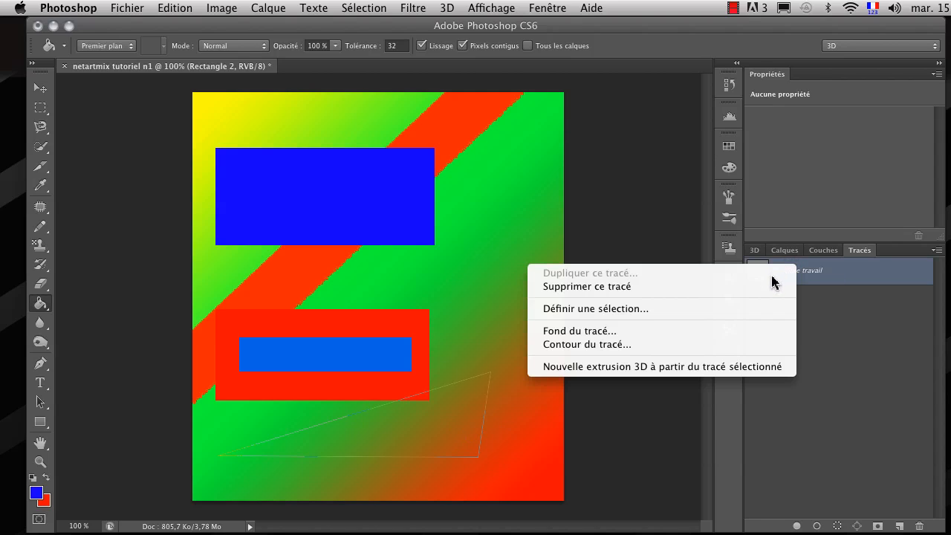
left_click(682, 310)
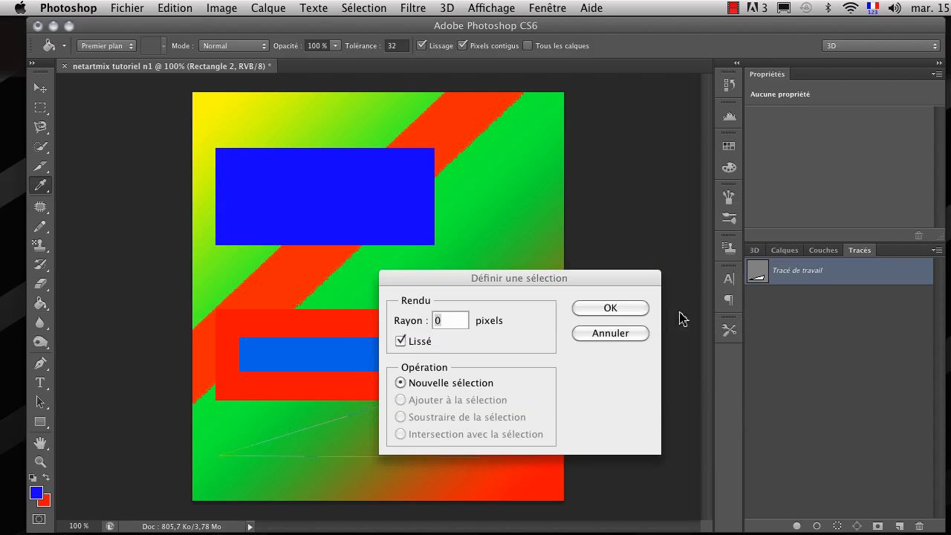
left_click(589, 310)
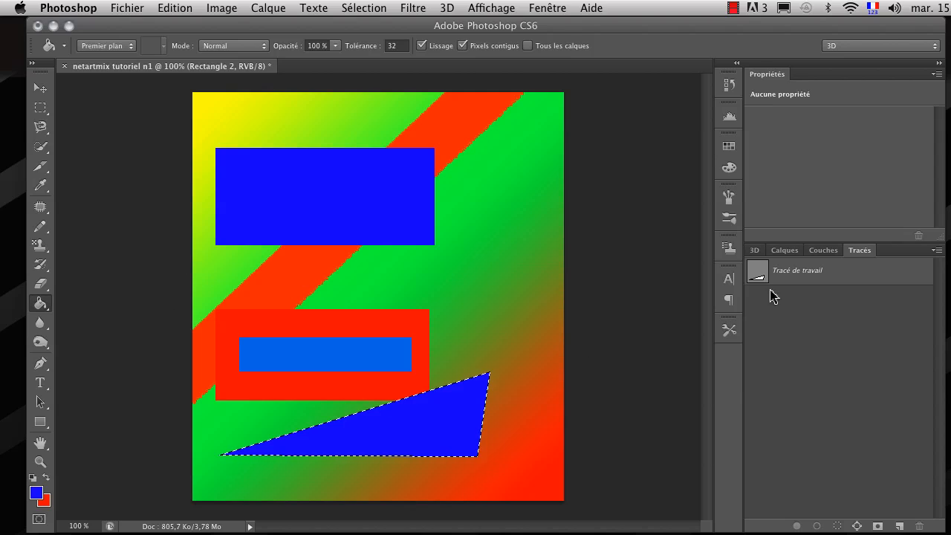
Hide all layers except Rectangle 1 so that only its plain blue background shows.
left_click(781, 252)
left_click_drag(755, 335, 752, 484)
left_click(856, 251)
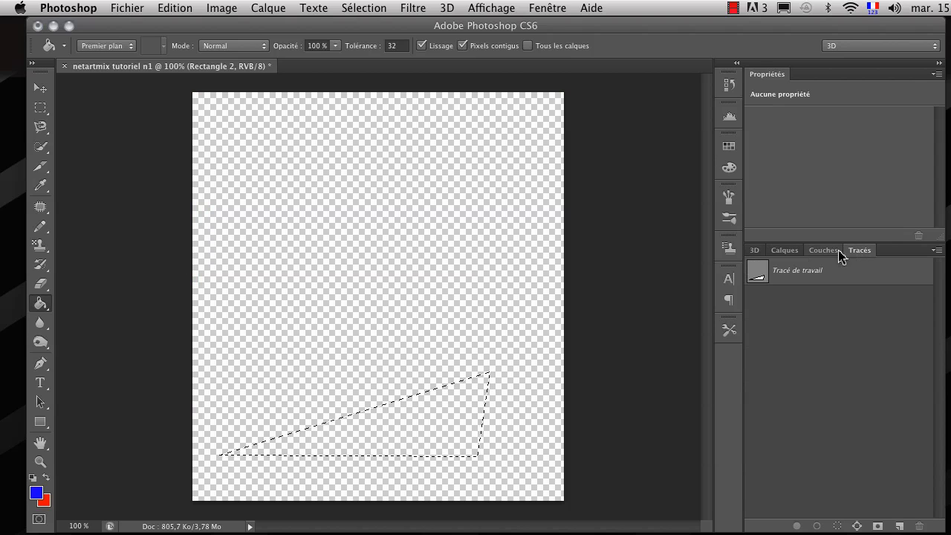
left_click(789, 251)
left_click(755, 452)
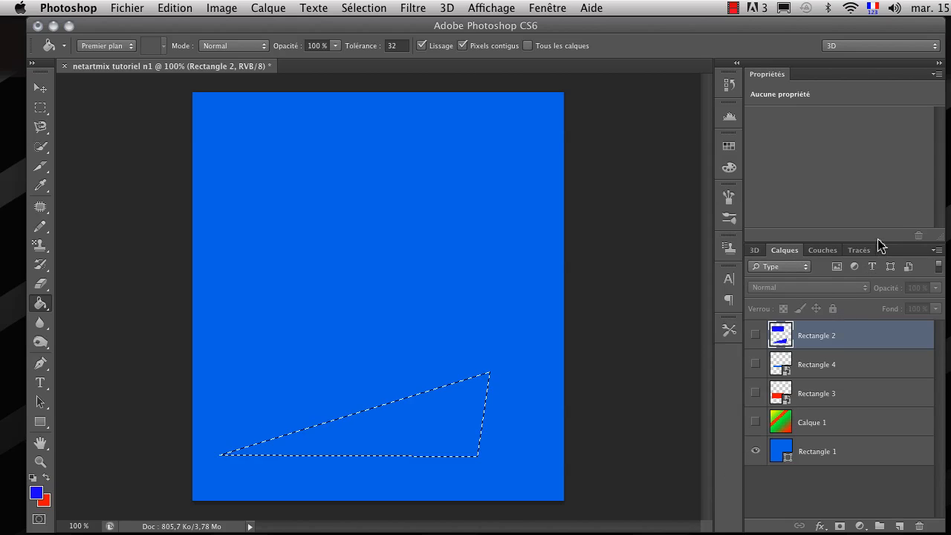
left_click(862, 251)
left_click(784, 251)
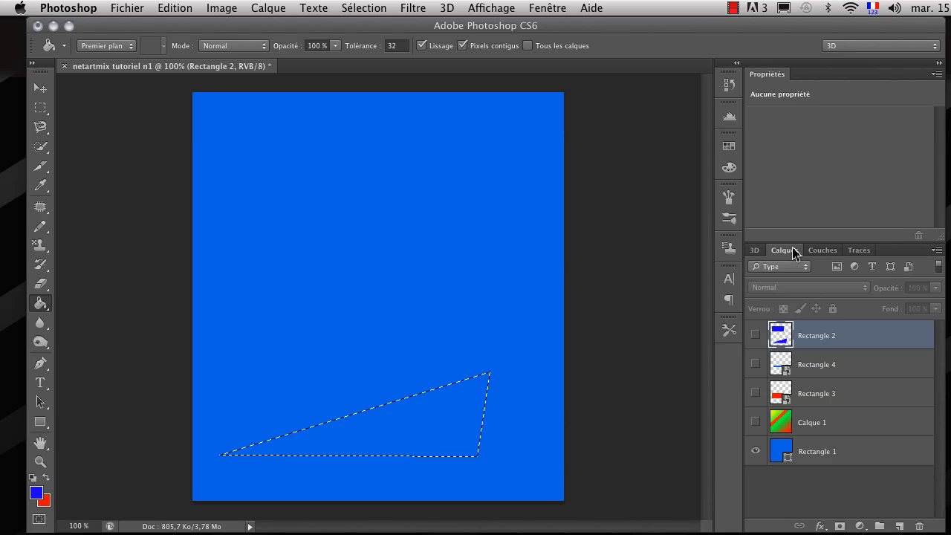
Clear the triangular selection with the rectangular marquee tool.
left_click(40, 108)
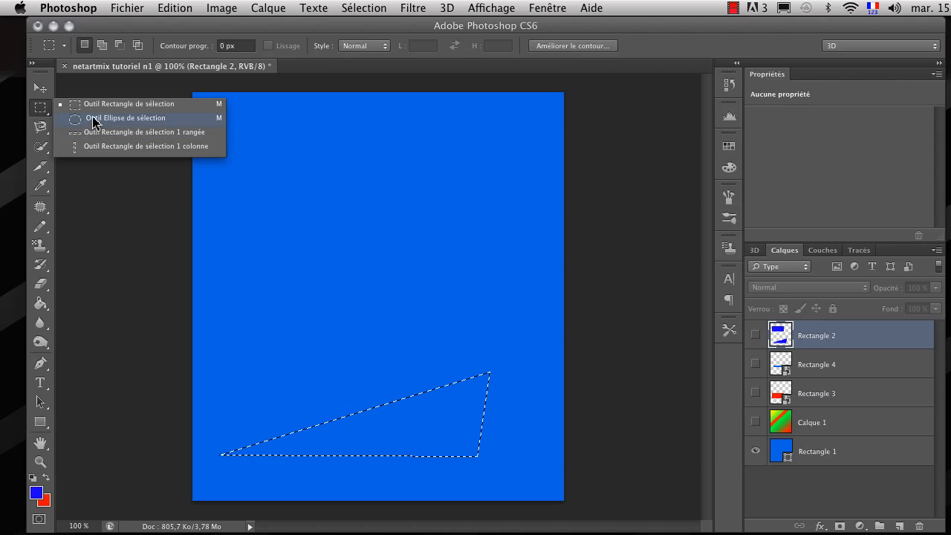
left_click(93, 110)
left_click(446, 260)
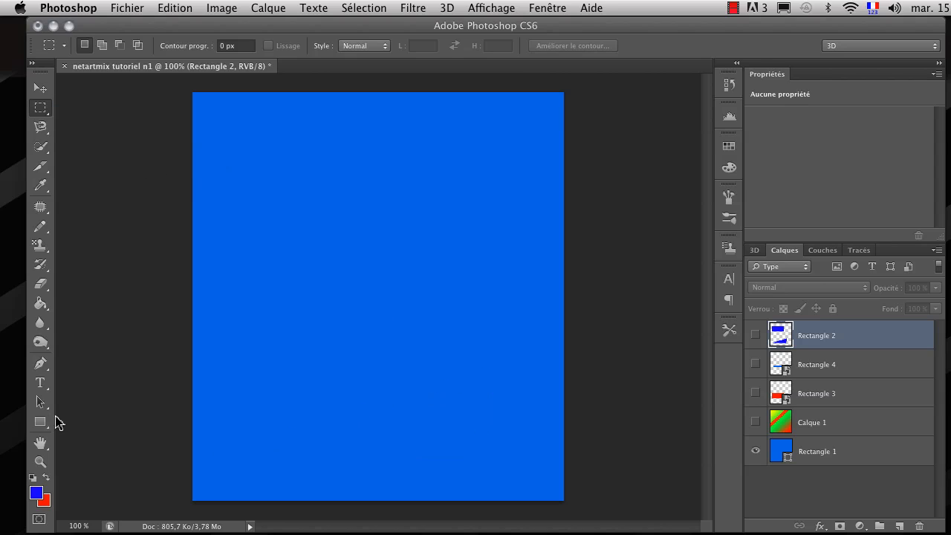
Draw a small closed path with a rounded lower end near the canvas's upper-left corner using the Pen tool.
left_click(46, 365)
left_click(93, 363)
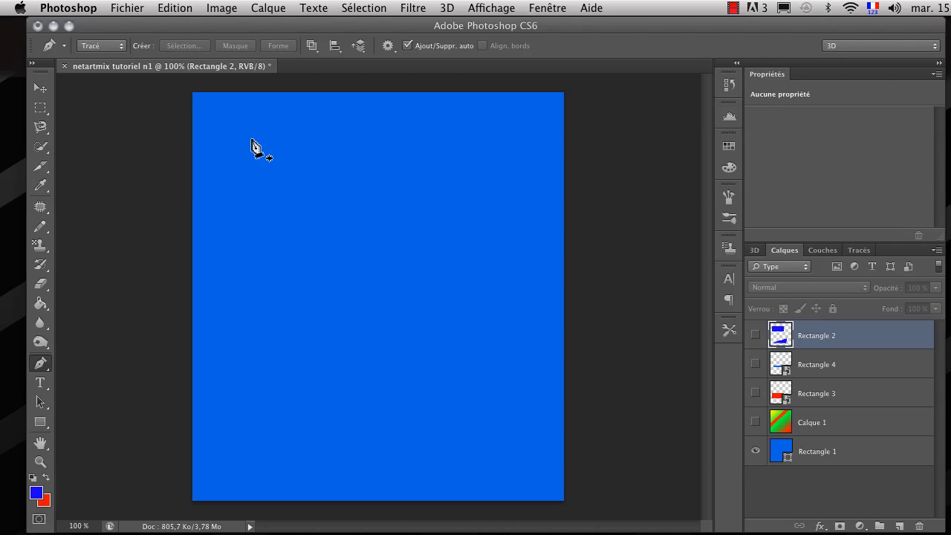
left_click_drag(251, 138, 251, 148)
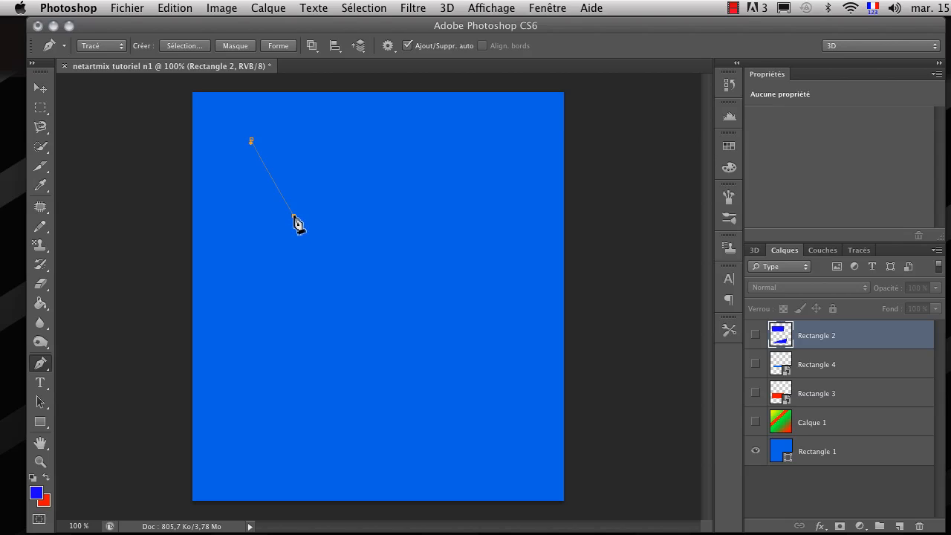
left_click_drag(294, 216, 338, 188)
left_click(296, 122)
left_click(251, 139)
Draw a larger closed path with smooth curved segments in the upper-right part of the canvas using the Pen tool.
left_click(402, 141)
left_click_drag(401, 161, 401, 142)
left_click(477, 235)
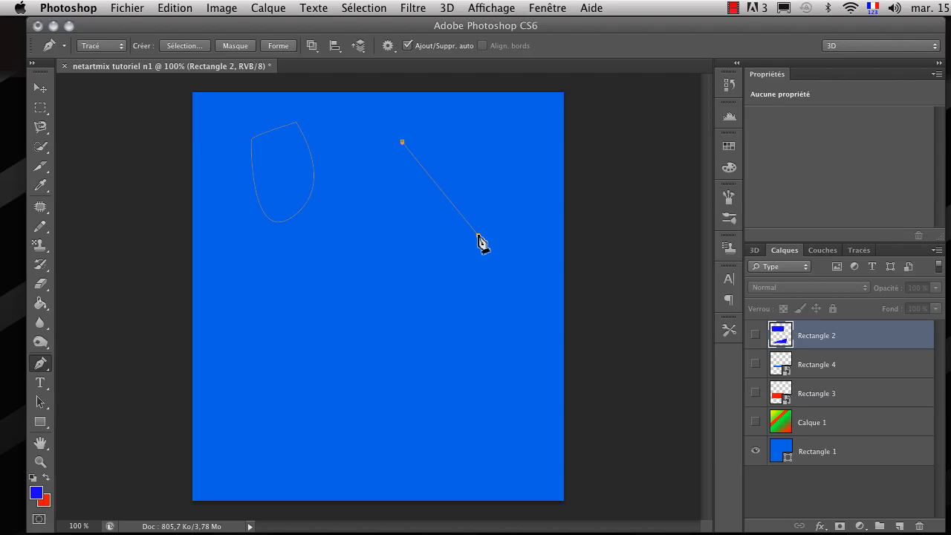
left_click_drag(477, 235, 666, 205)
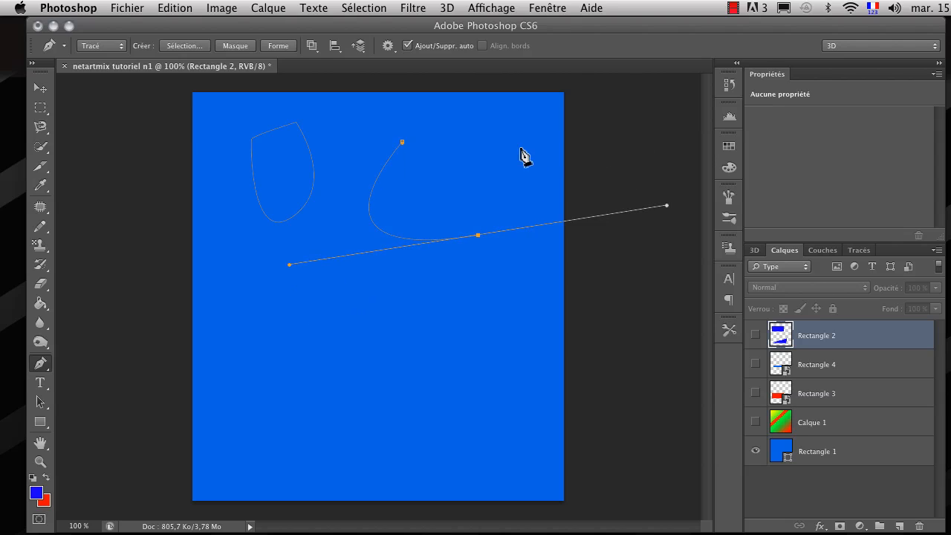
left_click_drag(520, 150, 584, 122)
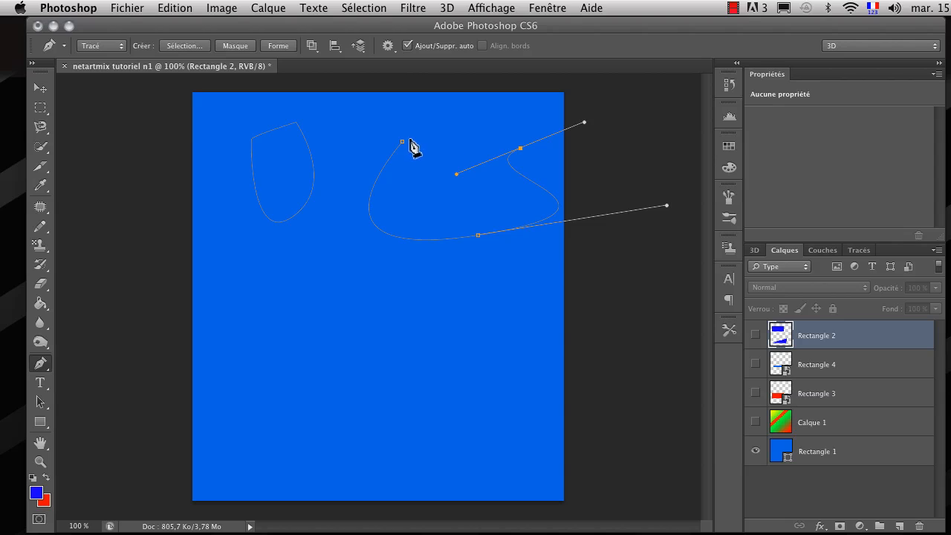
left_click(402, 140)
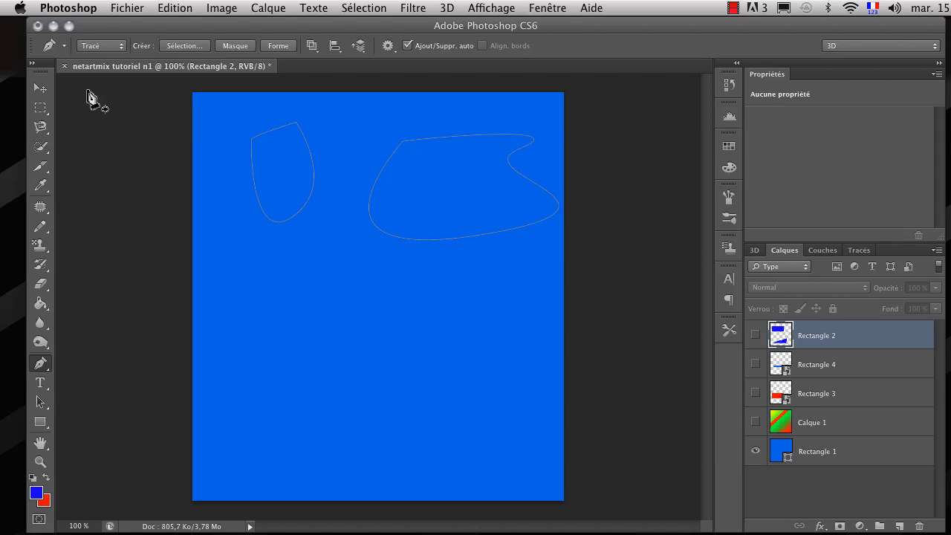
Add four anchor points to the larger path: two on its lower edge, one at its lower-left curve and one on its upper edge.
left_click(40, 363)
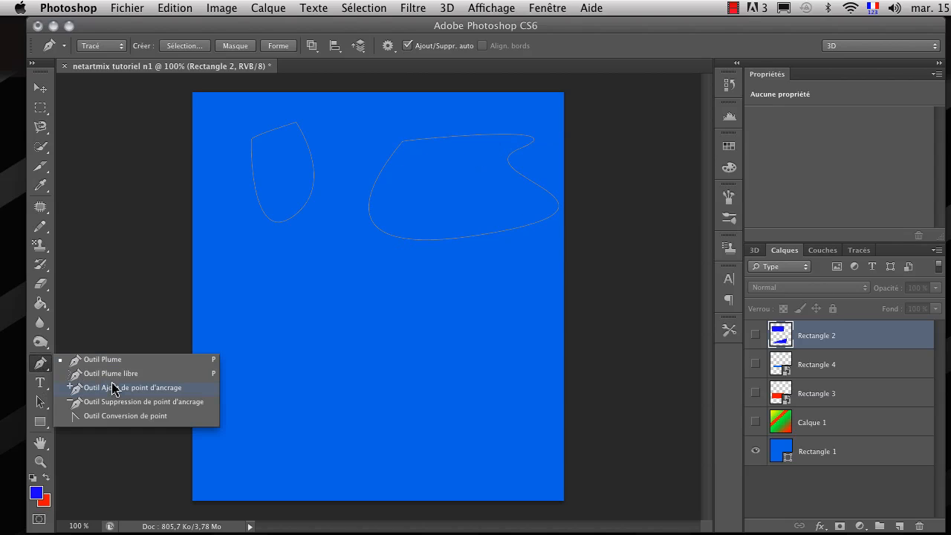
left_click(116, 387)
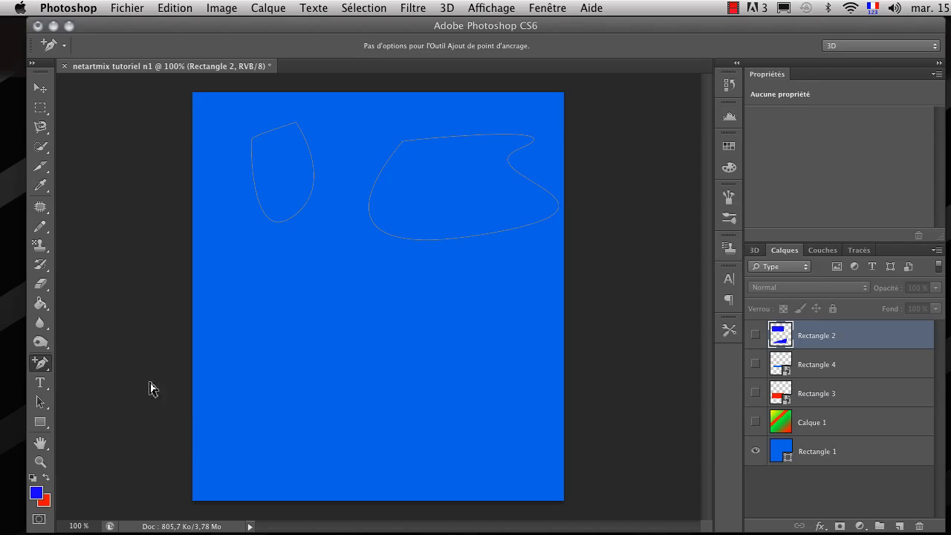
left_click(452, 239)
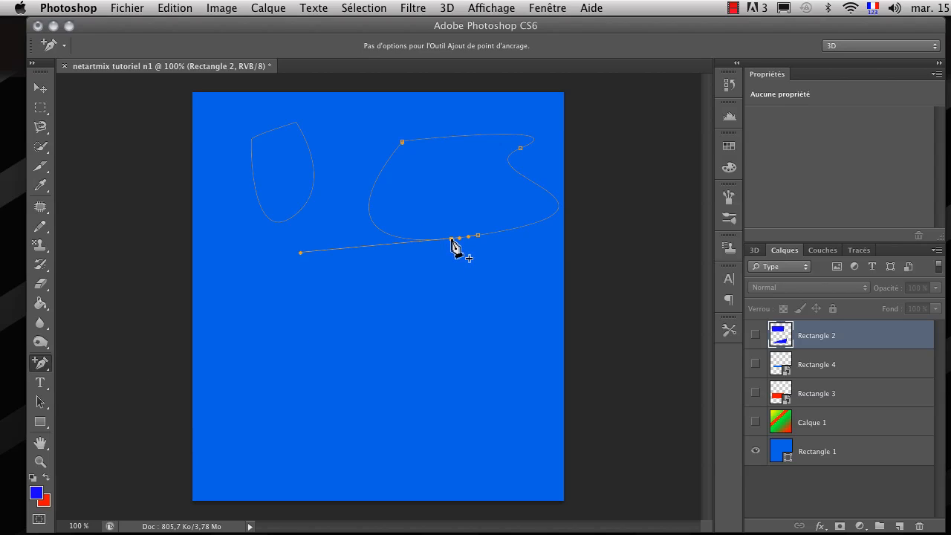
left_click(530, 225)
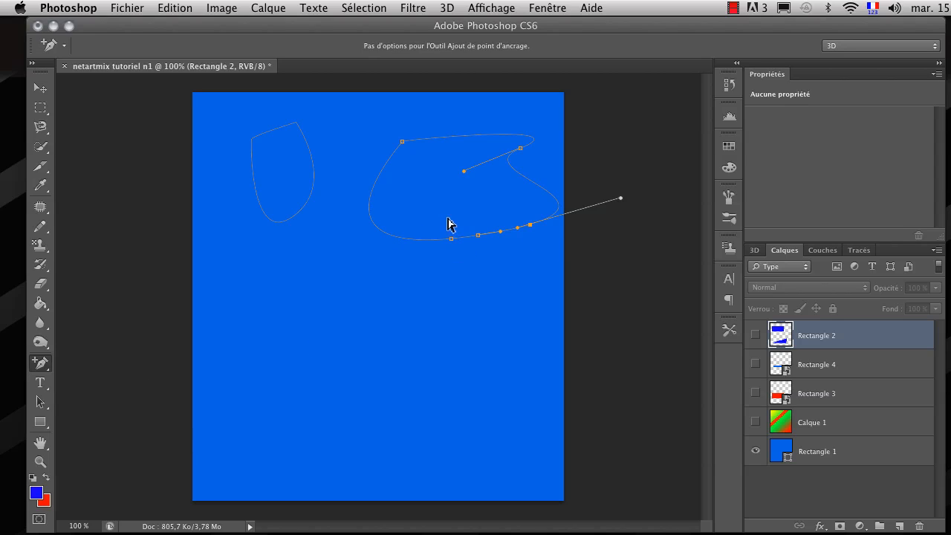
left_click(371, 218)
left_click(476, 135)
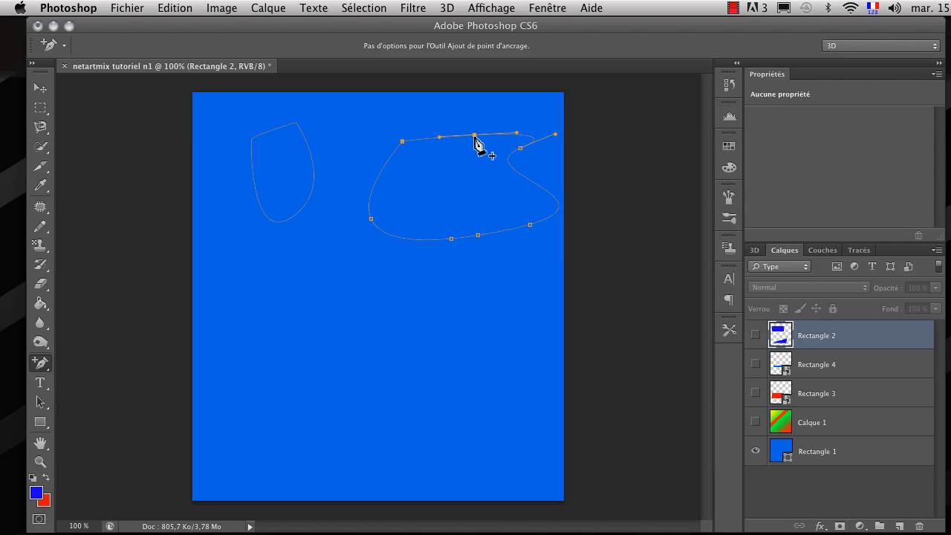
Remove the added anchor point from the larger path's upper edge using the standard Pen tool.
left_click(40, 363)
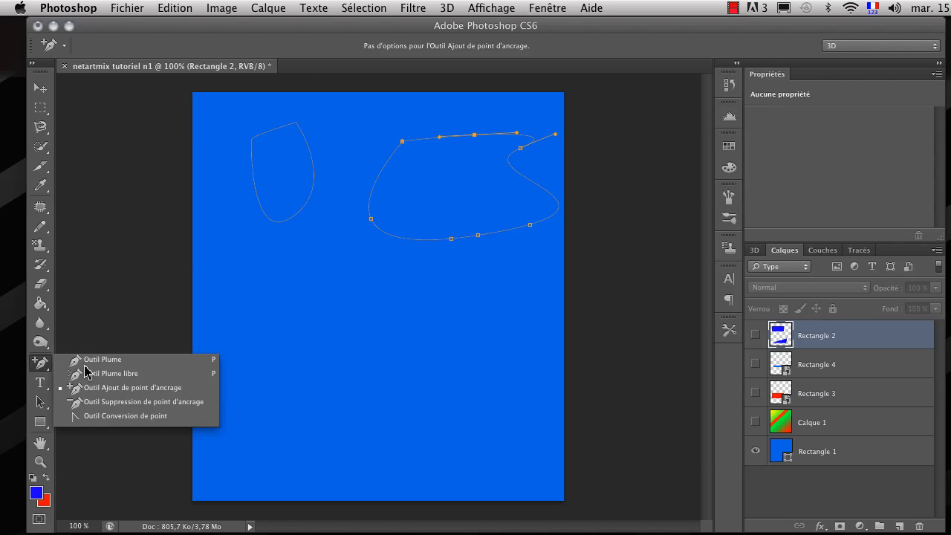
left_click(119, 361)
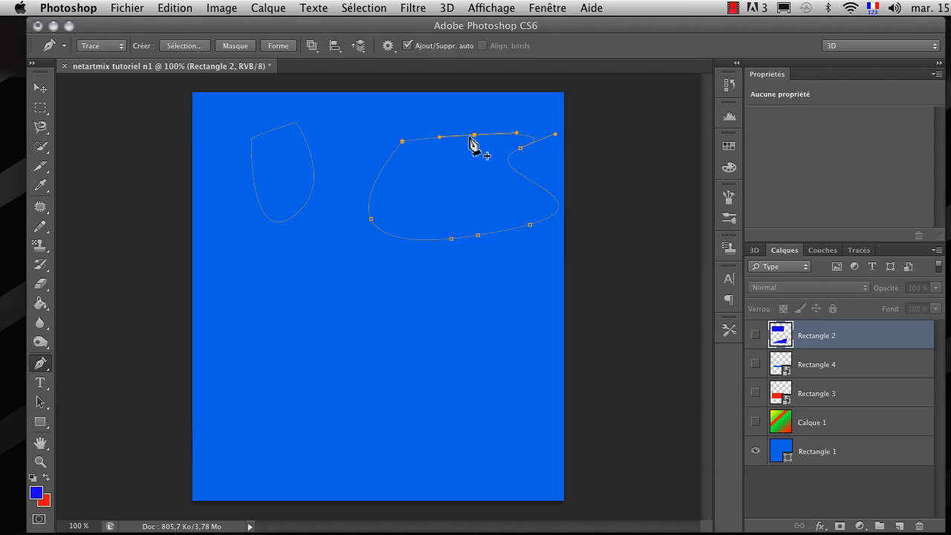
left_click(475, 136)
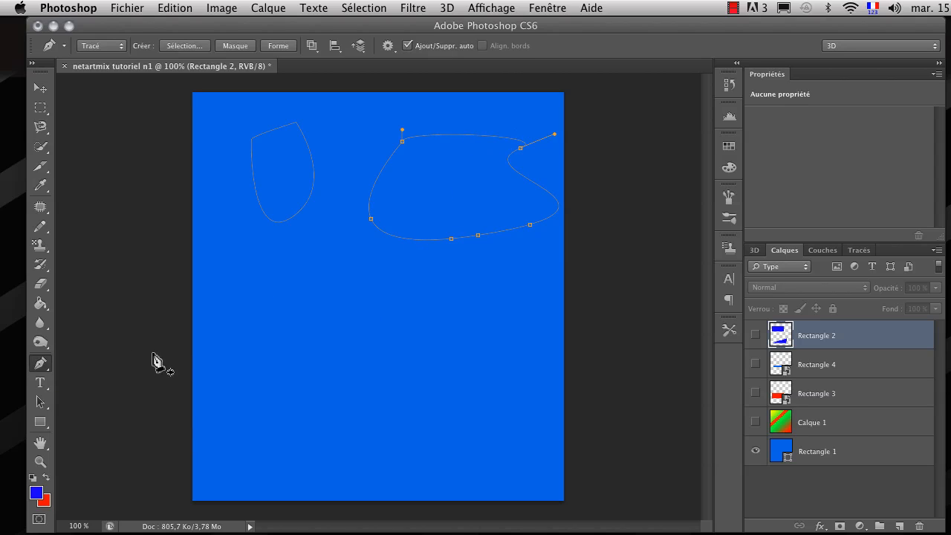
Draw a diagonal line across the larger path and a short curve beside it with the Freeform Pen tool.
left_click(43, 365)
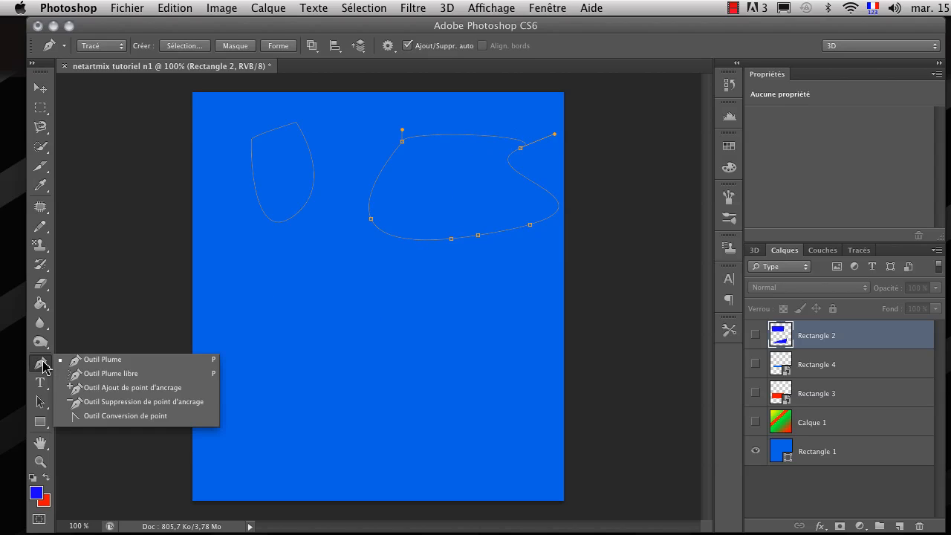
left_click(119, 360)
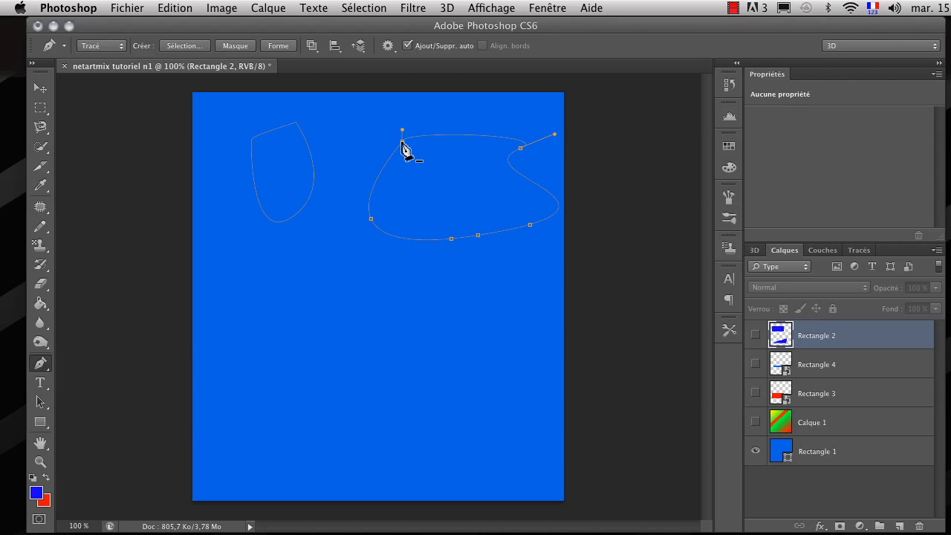
left_click_drag(401, 133, 453, 225)
left_click_drag(40, 364, 107, 374)
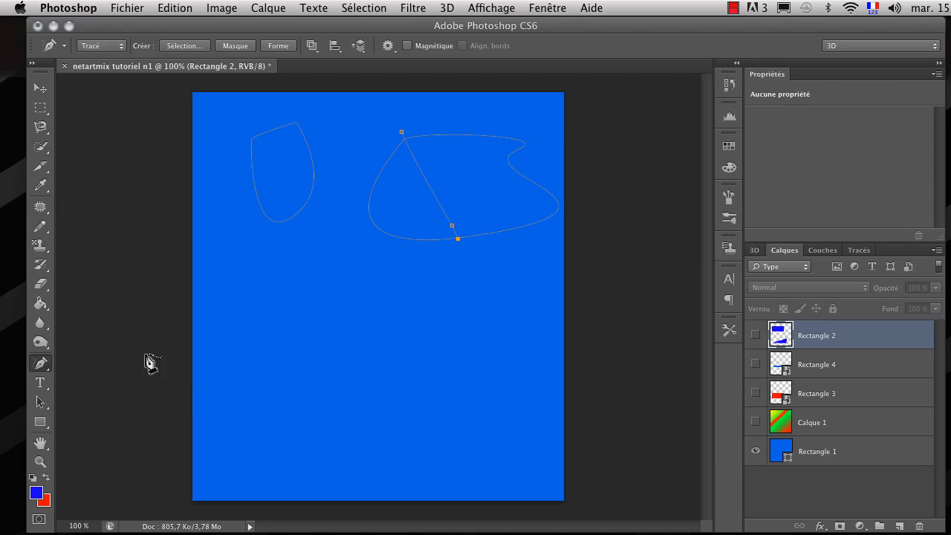
left_click_drag(465, 202, 503, 232)
Delete the larger path's lower-right, upper-right and upper-left anchor points with the Delete Anchor Point tool.
left_click(43, 365)
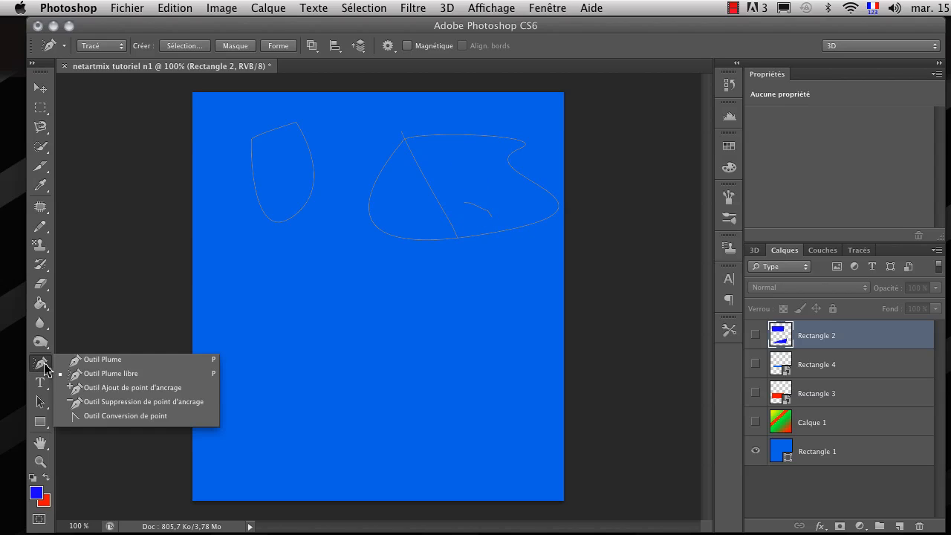
left_click(170, 403)
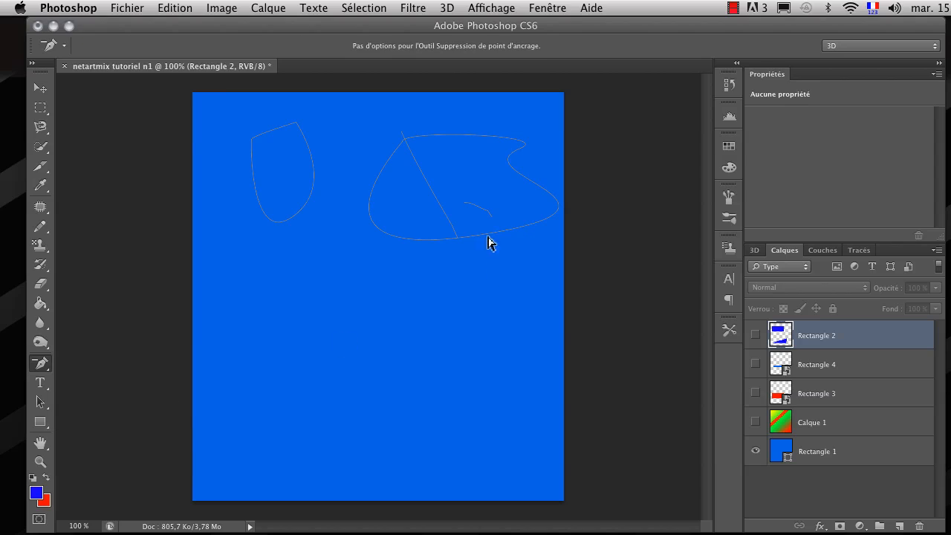
left_click(529, 226)
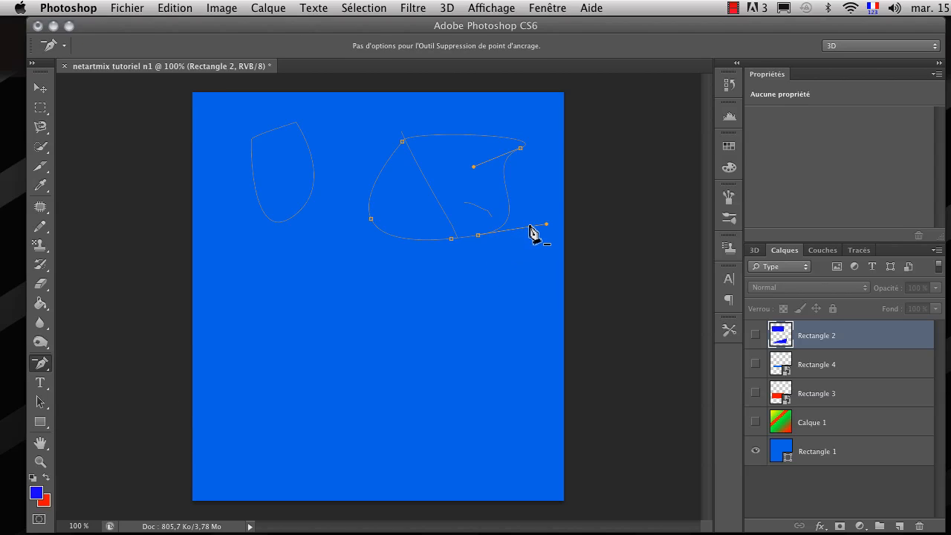
left_click(519, 148)
left_click(403, 142)
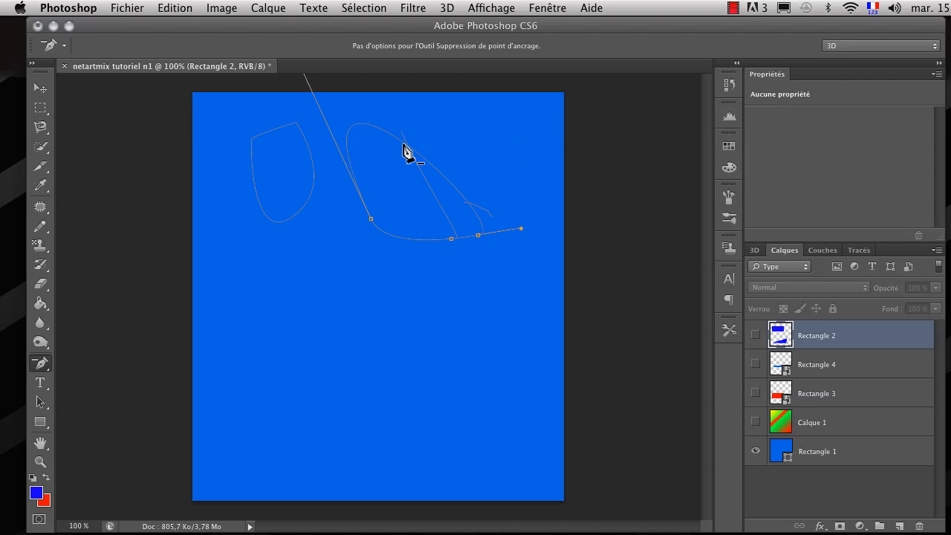
Remove the larger path's lower-left anchor point and draw several freehand curves across the canvas with the Freeform Pen tool.
left_click(40, 363)
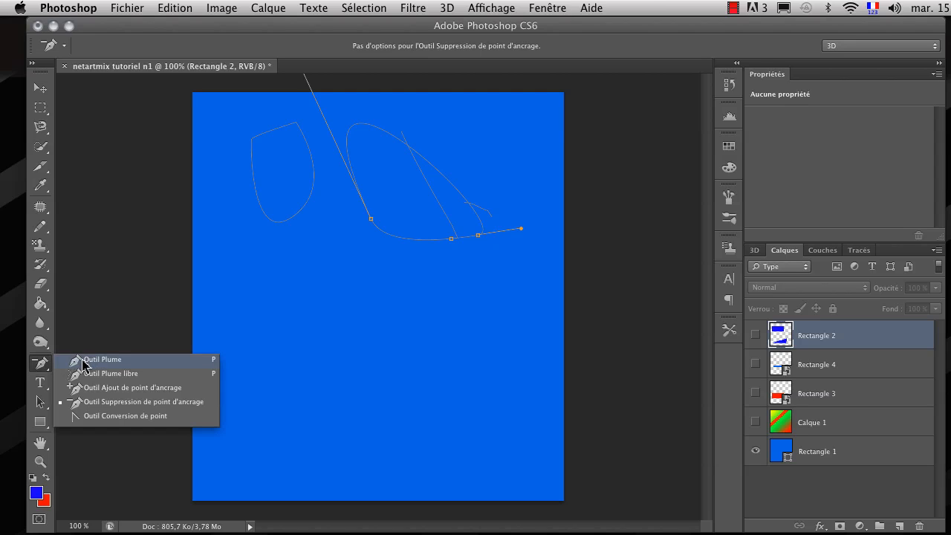
left_click(101, 373)
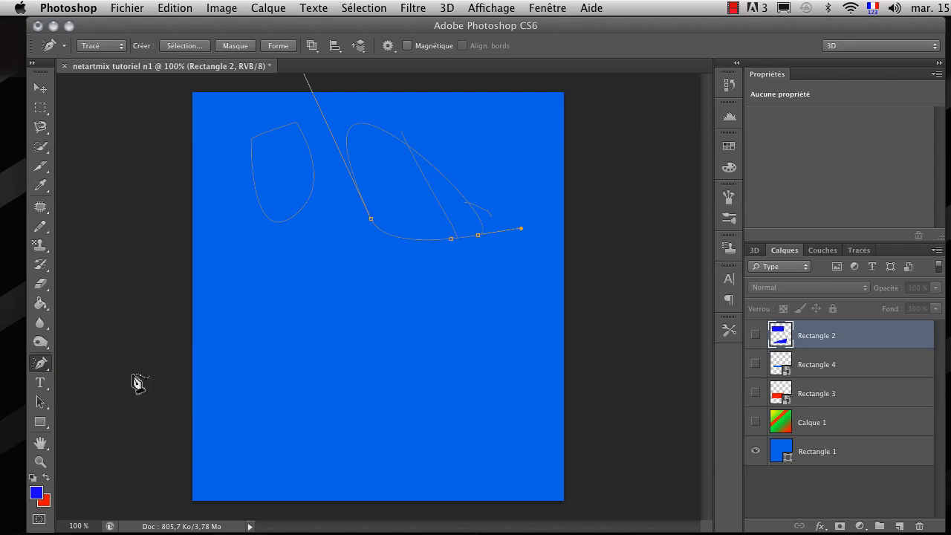
left_click(371, 219)
left_click_drag(421, 272, 429, 283)
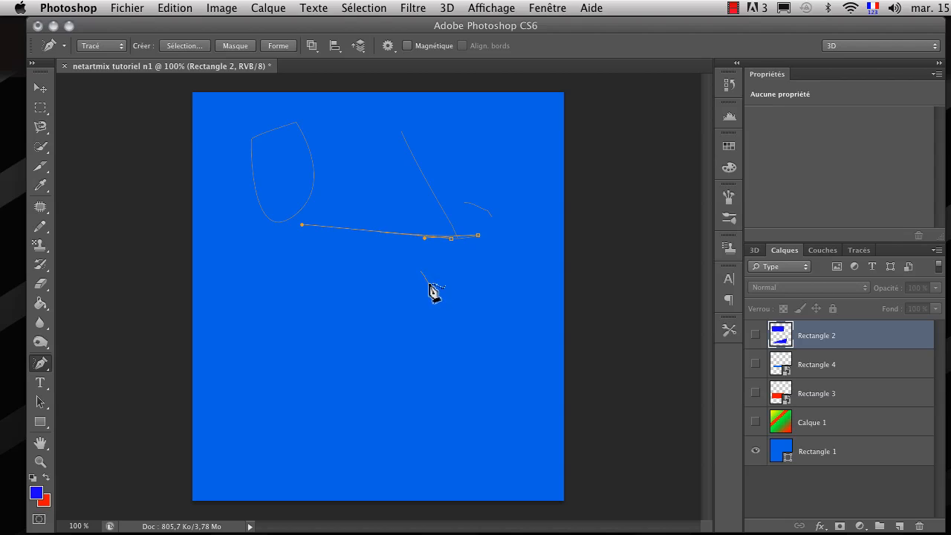
mouse_move(434, 241)
left_mouse_down()
mouse_move(468, 361)
mouse_move(434, 387)
left_mouse_up()
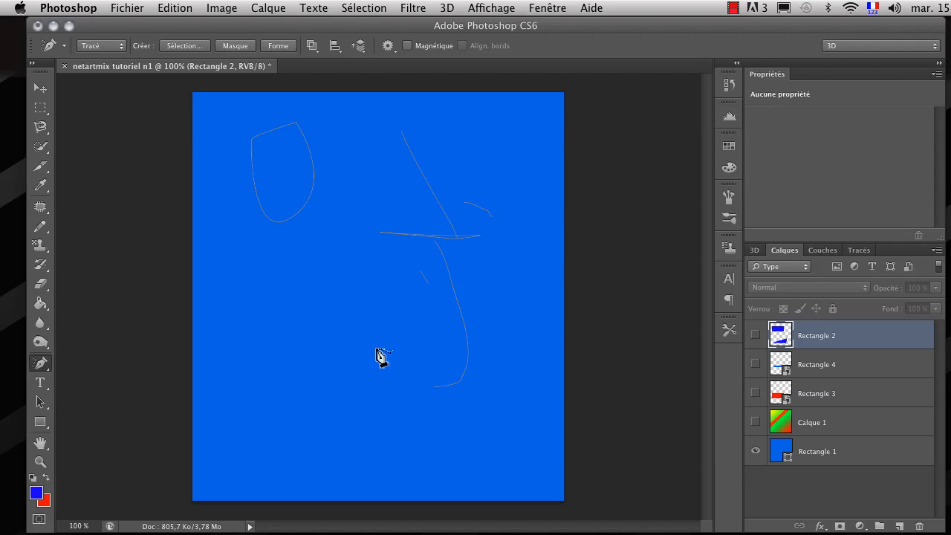
mouse_move(355, 343)
left_mouse_down()
mouse_move(393, 454)
mouse_move(512, 430)
left_mouse_up()
mouse_move(505, 388)
left_mouse_down()
mouse_move(517, 321)
mouse_move(508, 235)
left_mouse_up()
mouse_move(414, 187)
left_mouse_down()
mouse_move(237, 294)
mouse_move(198, 351)
mouse_move(255, 382)
mouse_move(354, 263)
mouse_move(309, 230)
mouse_move(272, 316)
left_mouse_up()
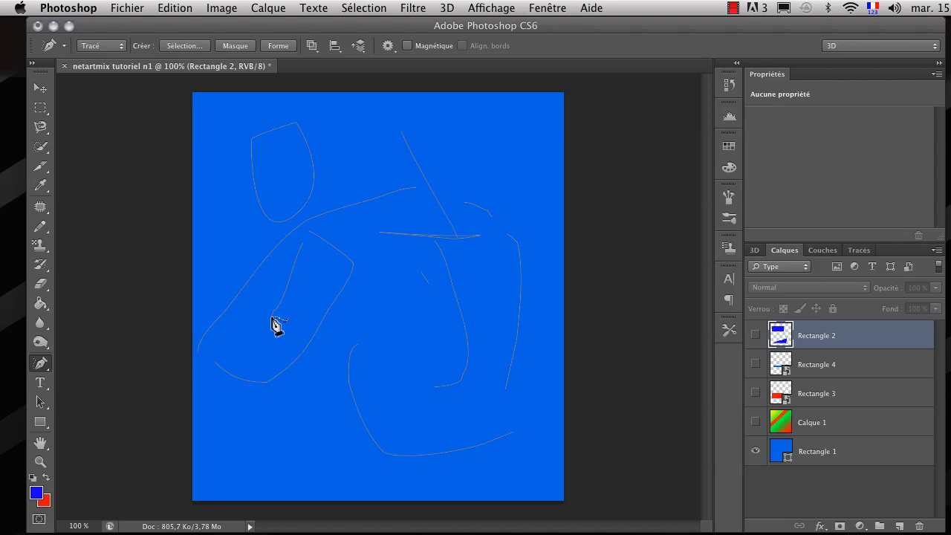
Delete the work path containing all the drawn shapes.
left_click(39, 364)
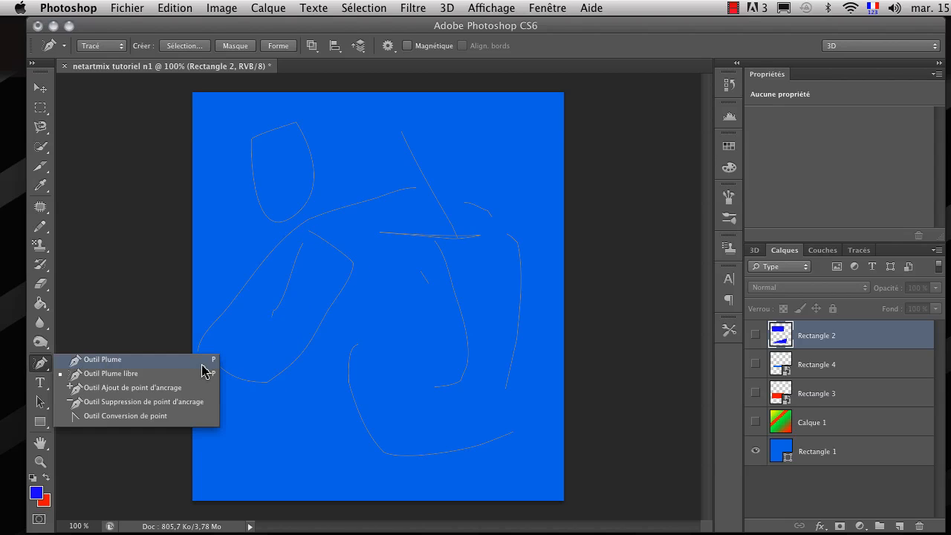
left_click(858, 252)
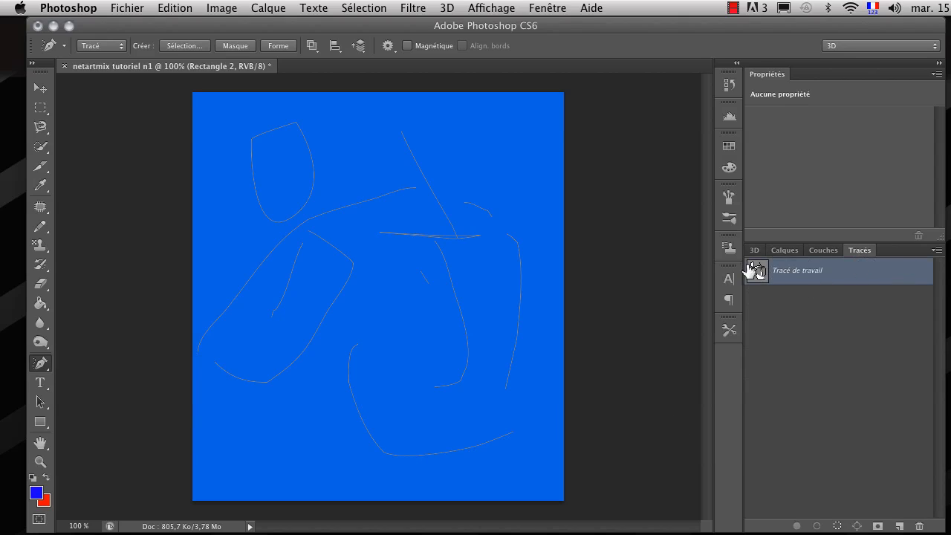
right_click(884, 272)
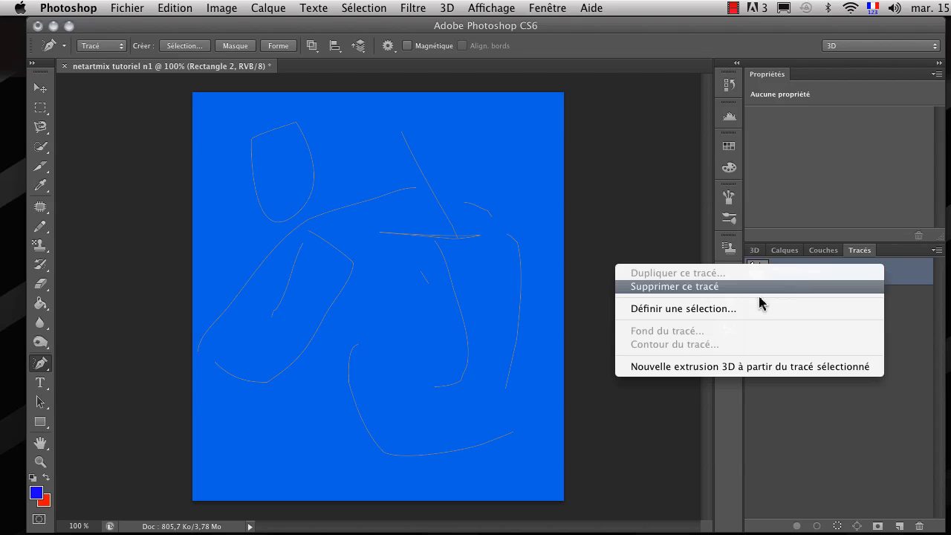
left_click(740, 287)
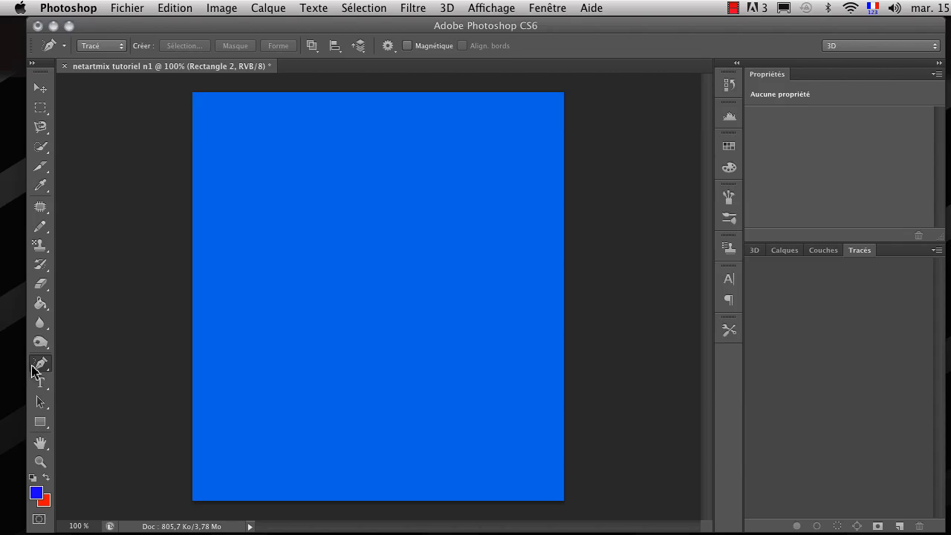
Add the text NETARTMIX just below and left of the canvas centre and set its font to BlairMdITC TT.
left_click(45, 384)
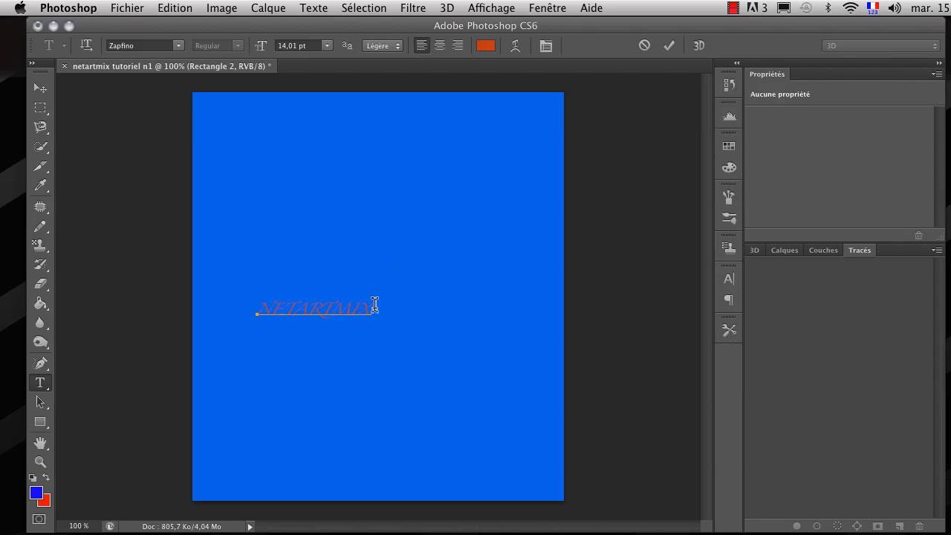
double_click(307, 306)
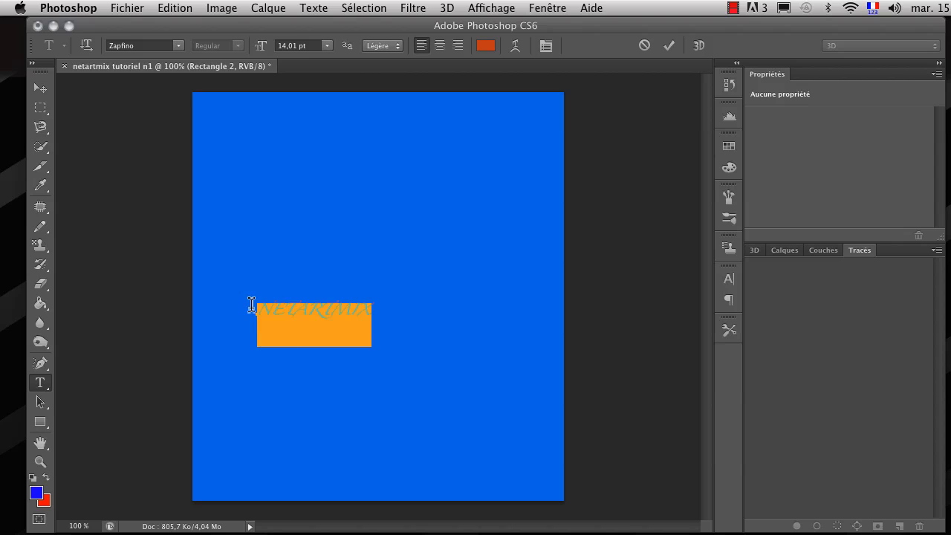
left_click(178, 46)
scroll(256, 334, "up", 1)
scroll(257, 334, "up", 15)
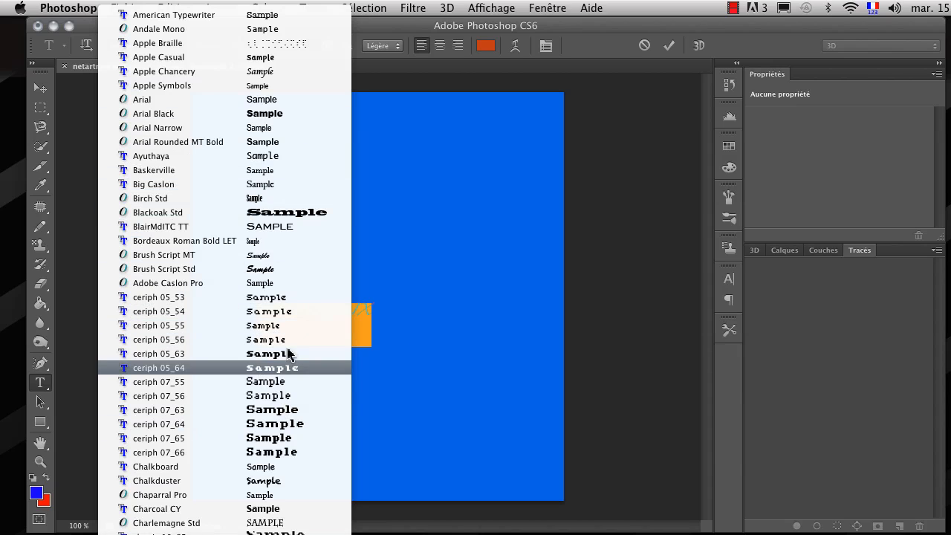
left_click(265, 227)
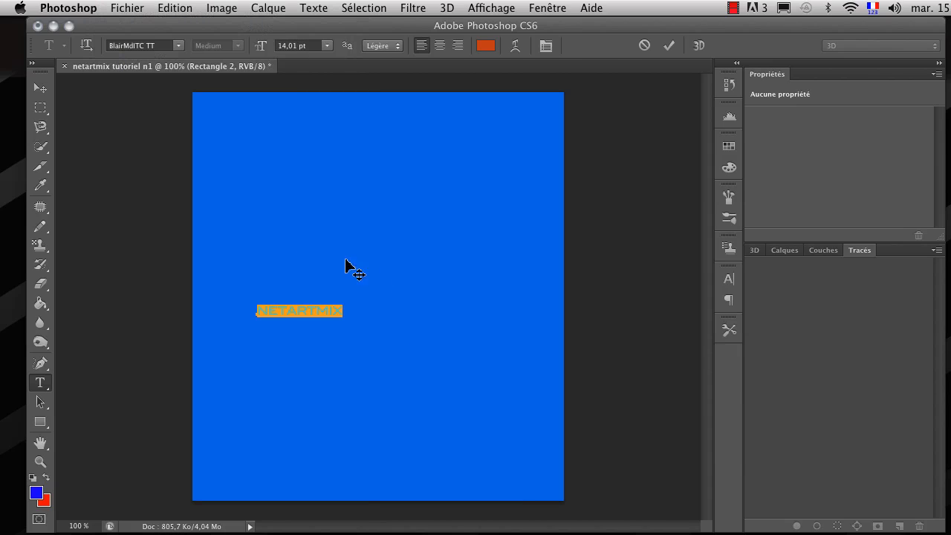
left_click(42, 88)
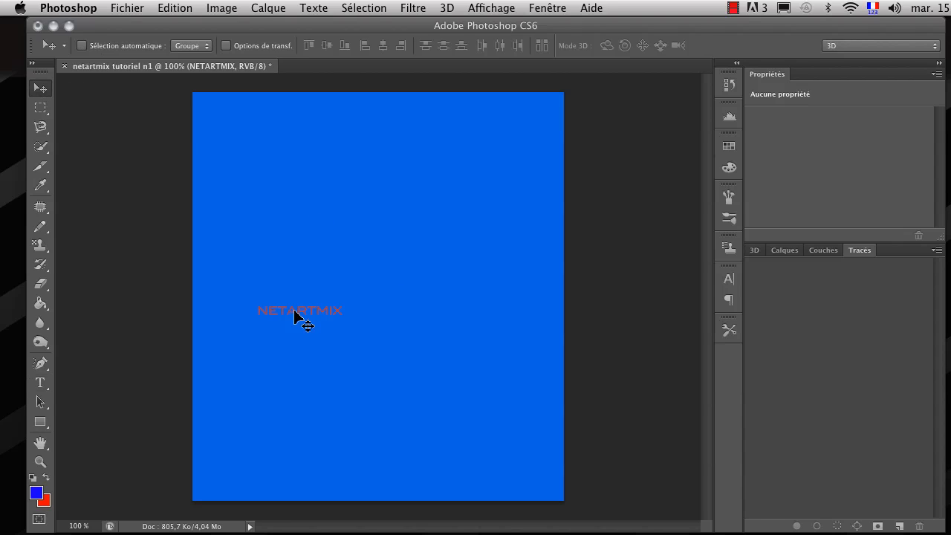
Move the NETARTMIX text up and slightly right into the upper middle of the canvas.
left_click_drag(306, 306, 351, 218)
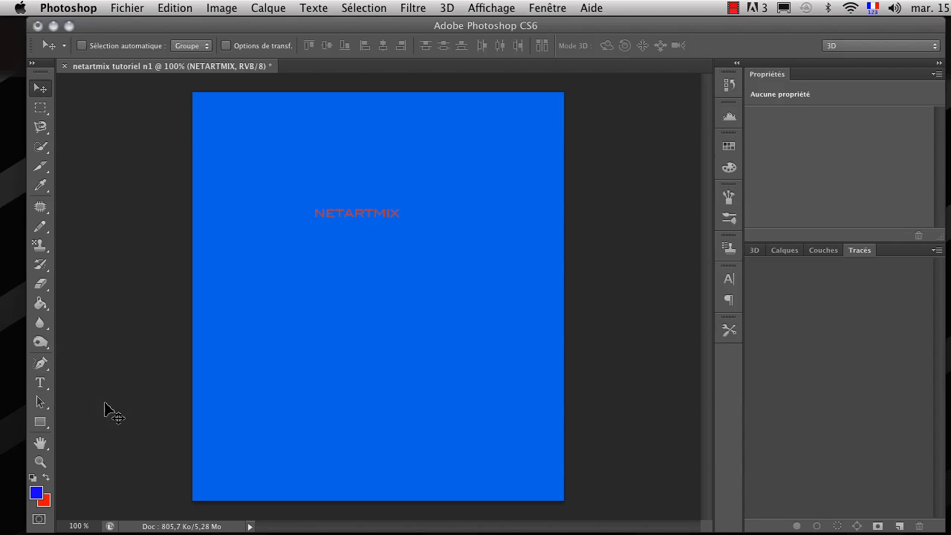
Try to set the font size of the NETARTMIX text to 30 pt.
left_click(51, 382)
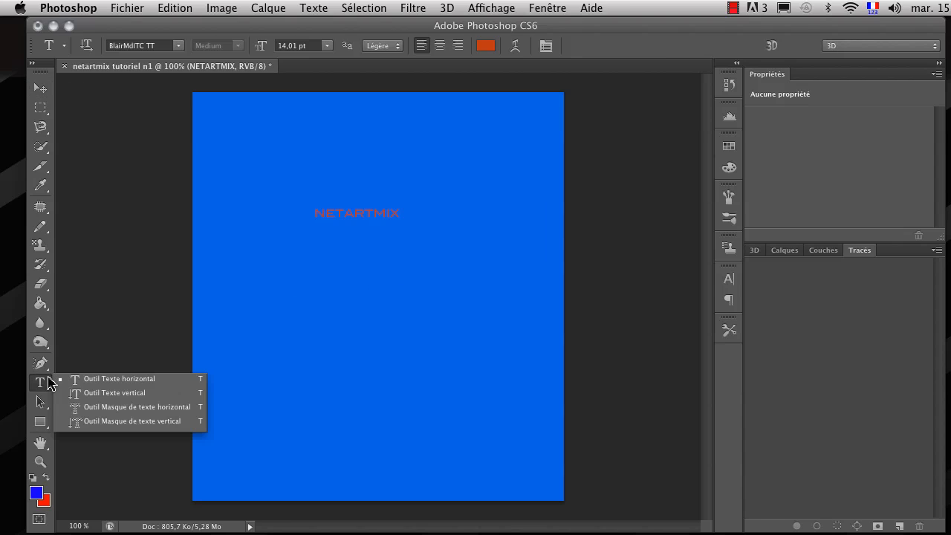
left_click(316, 214)
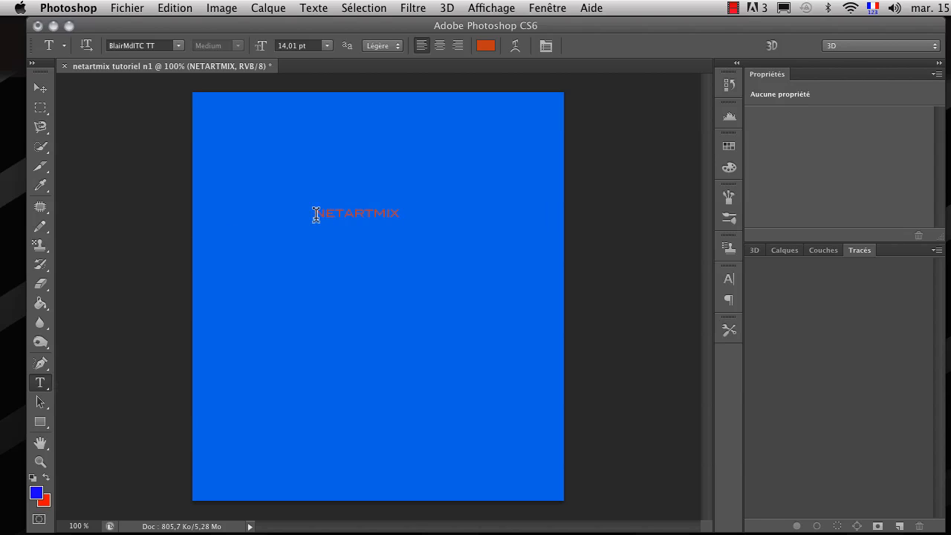
left_click(385, 211)
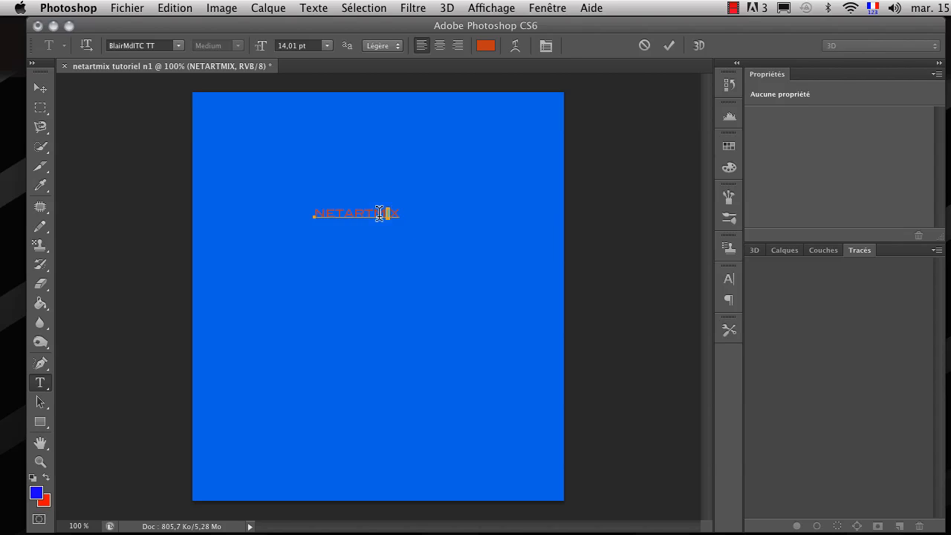
left_click_drag(379, 213, 304, 212)
left_click(362, 214)
left_click(326, 46)
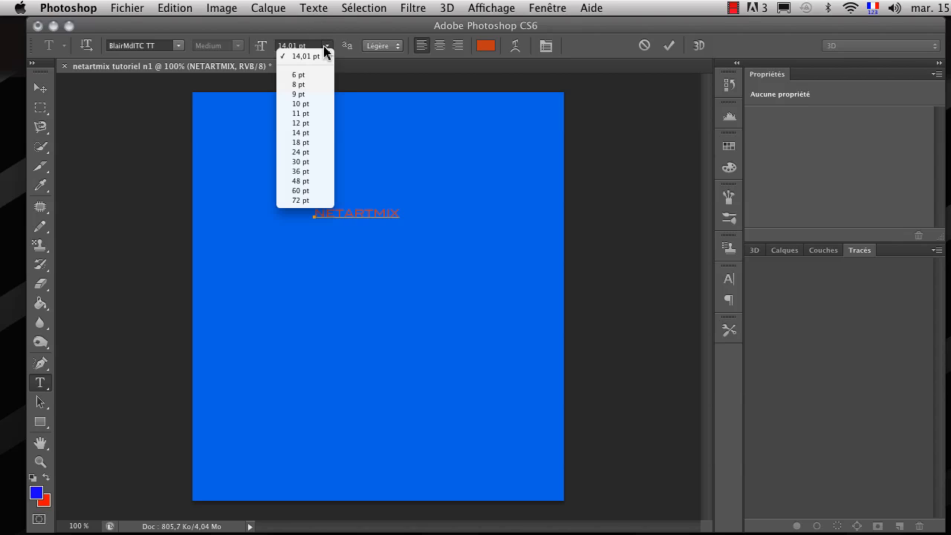
left_click(307, 161)
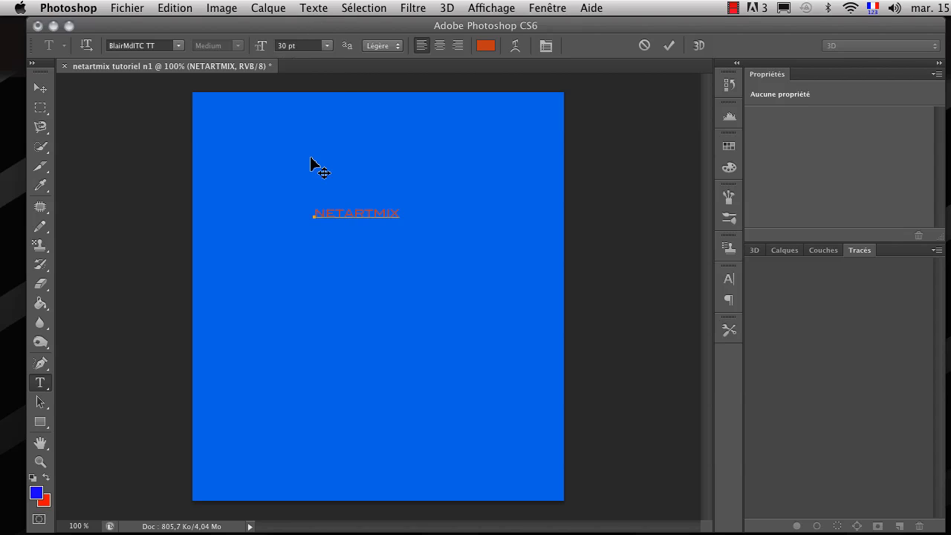
left_click(40, 87)
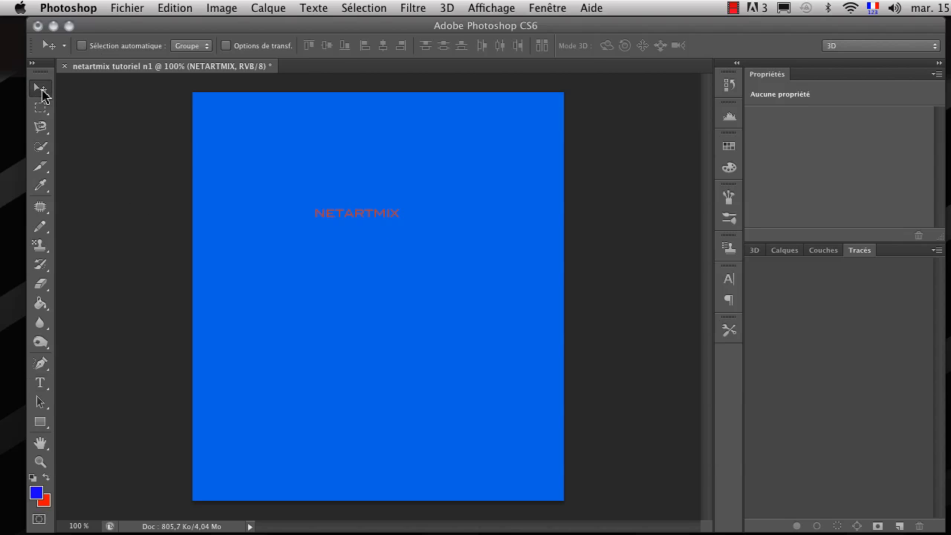
Select the whole word NETARTMIX with the Horizontal Type tool and set its font size to 72 pt.
left_click(40, 383)
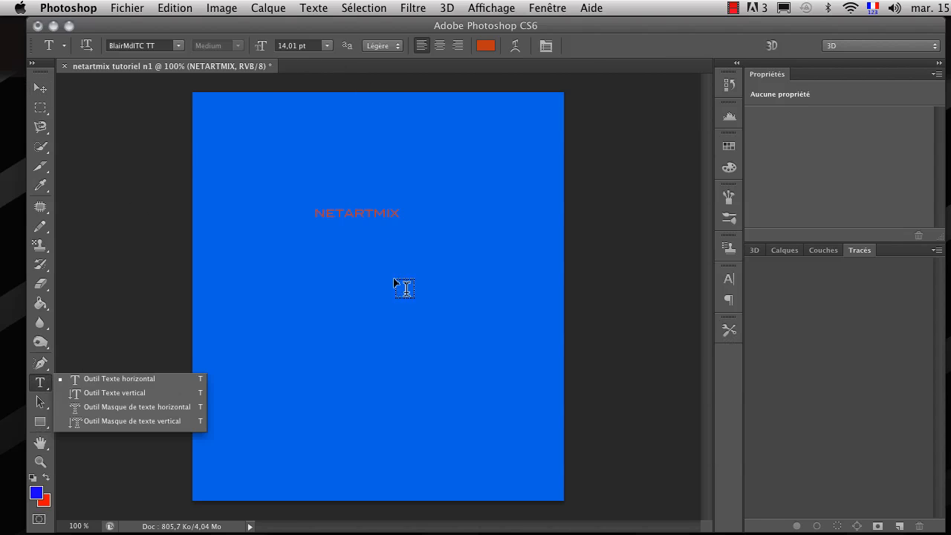
left_click(344, 214)
left_click(344, 215)
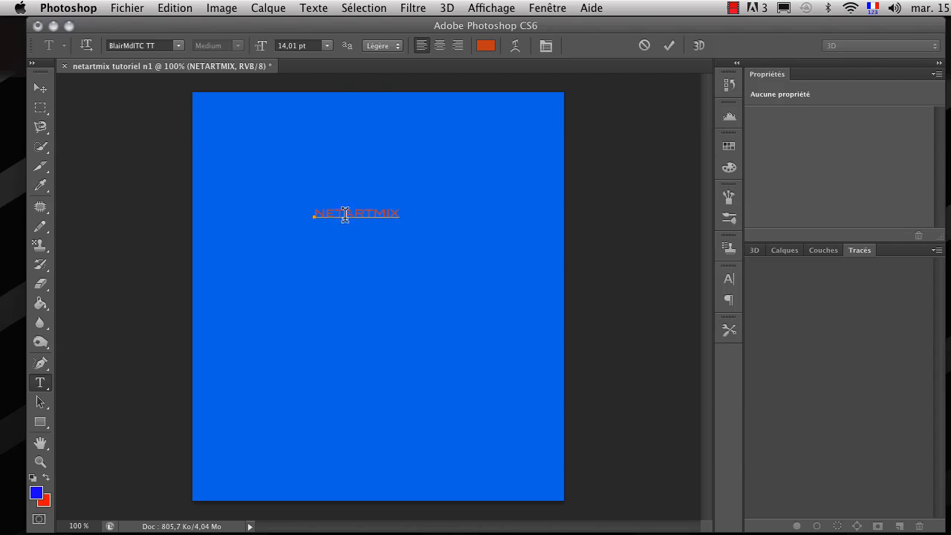
left_click(324, 46)
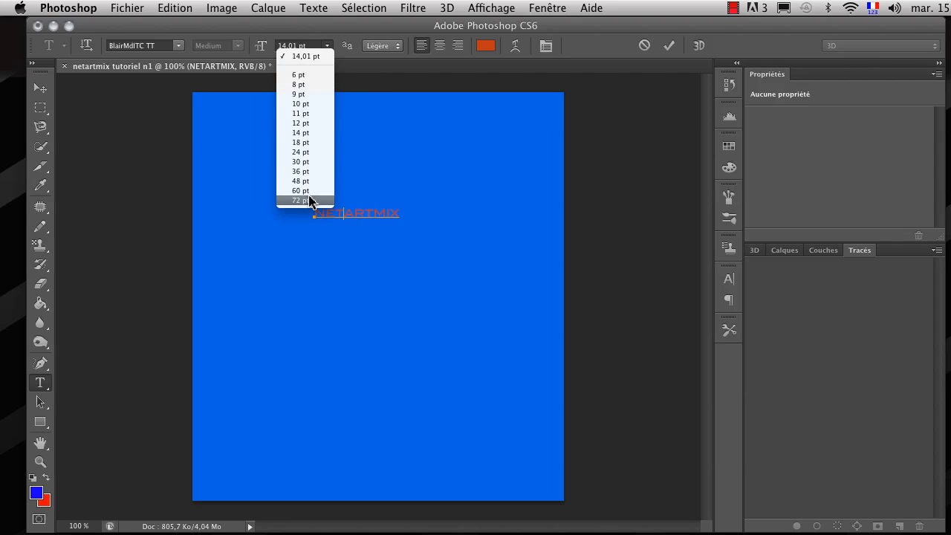
left_click(300, 202)
left_click_drag(391, 214, 287, 203)
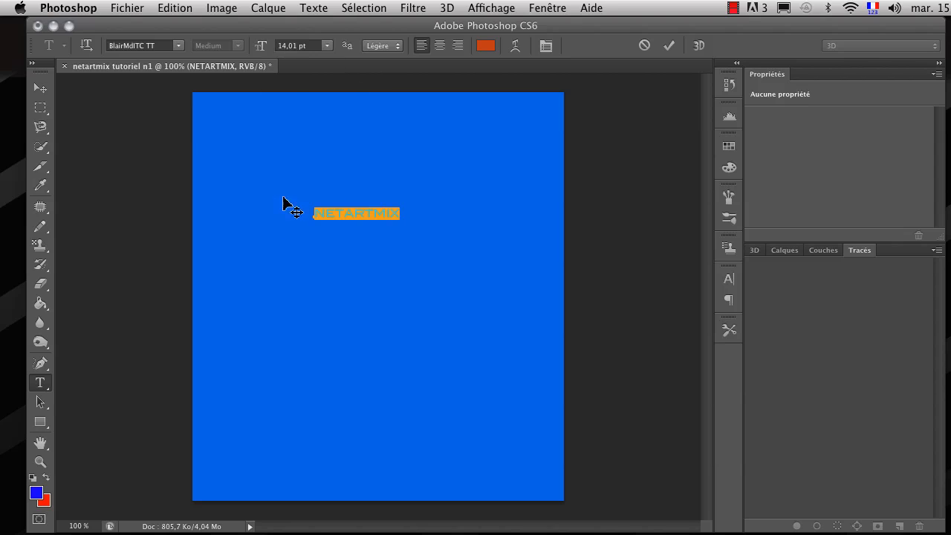
left_click(327, 46)
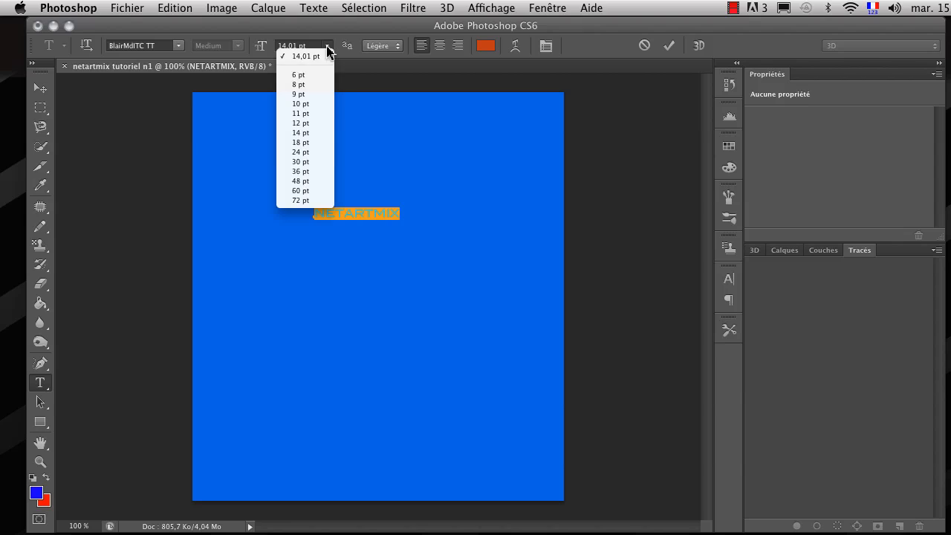
left_click(323, 201)
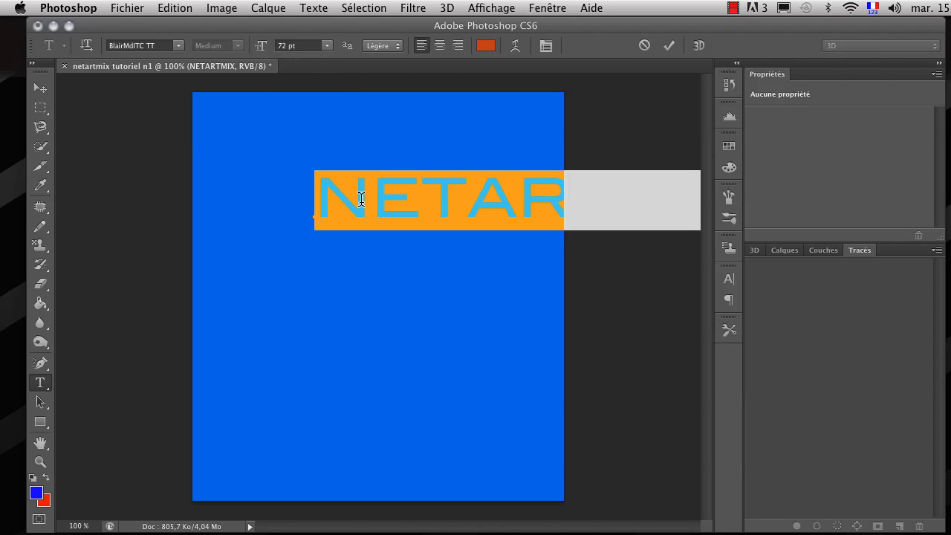
Select all of the NETARTMIX text, enlarge it to 543 pt and then reduce its font size to 30,01 pt.
left_click(361, 199)
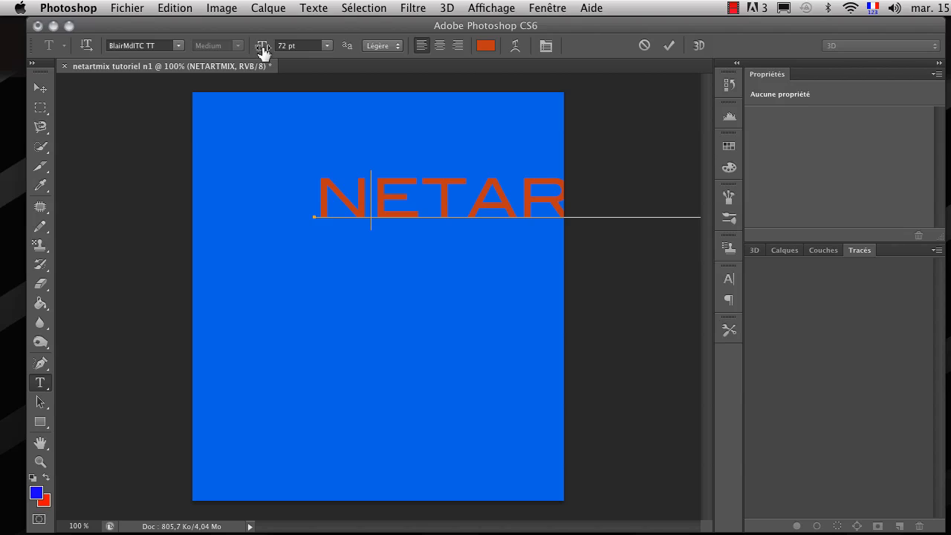
left_click_drag(263, 50, 282, 57)
left_click_drag(326, 211, 857, 209)
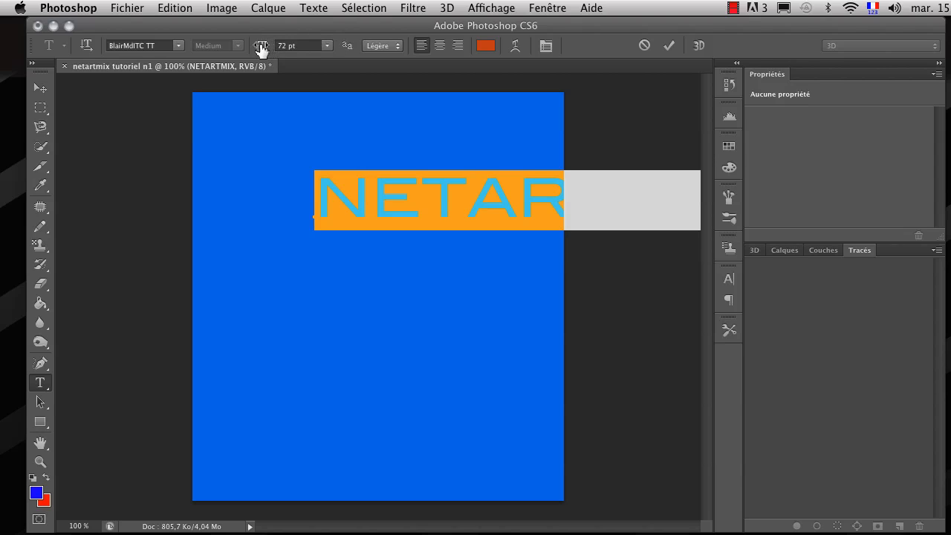
left_click_drag(261, 50, 609, 53)
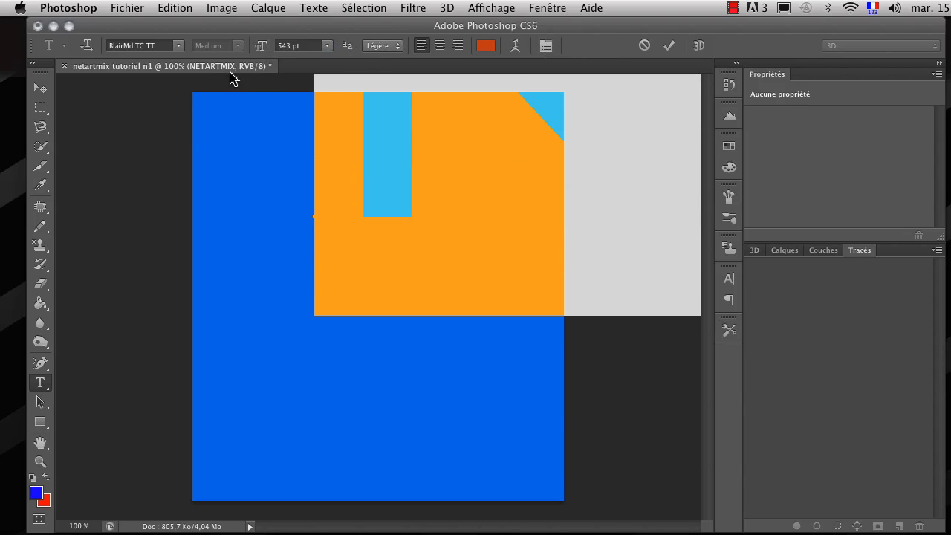
left_click_drag(273, 48, 6, 28)
left_click_drag(266, 42, 208, 50)
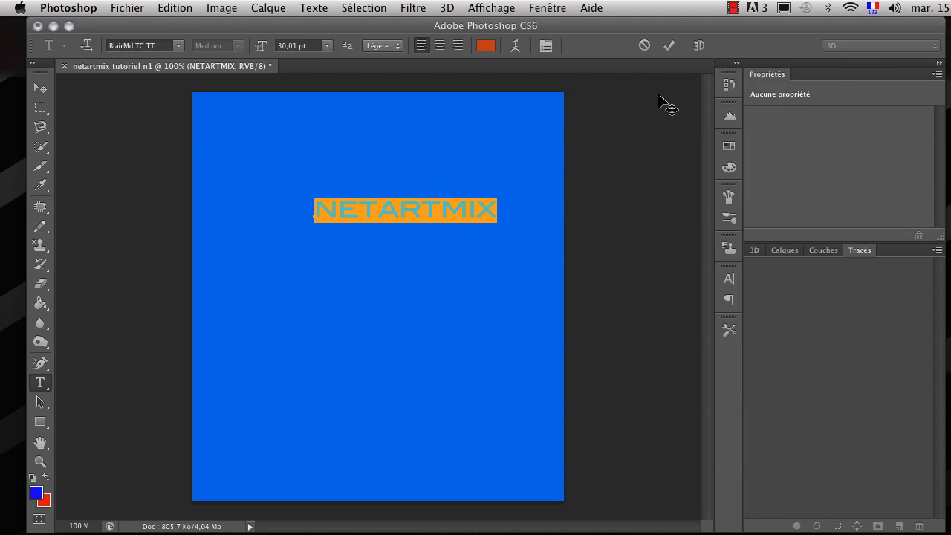
Set the anti-aliasing of the selected NETARTMIX text to Nette.
left_click(400, 48)
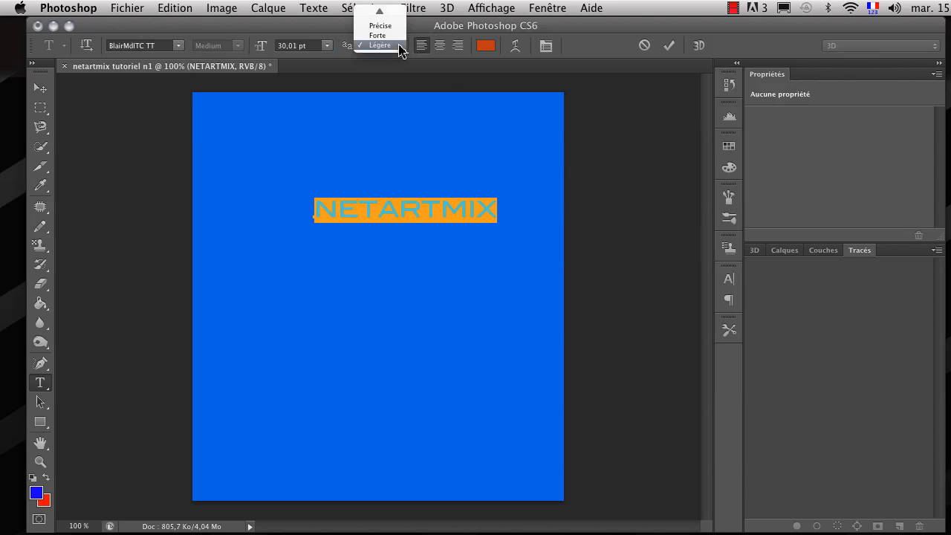
mouse_move(393, 11)
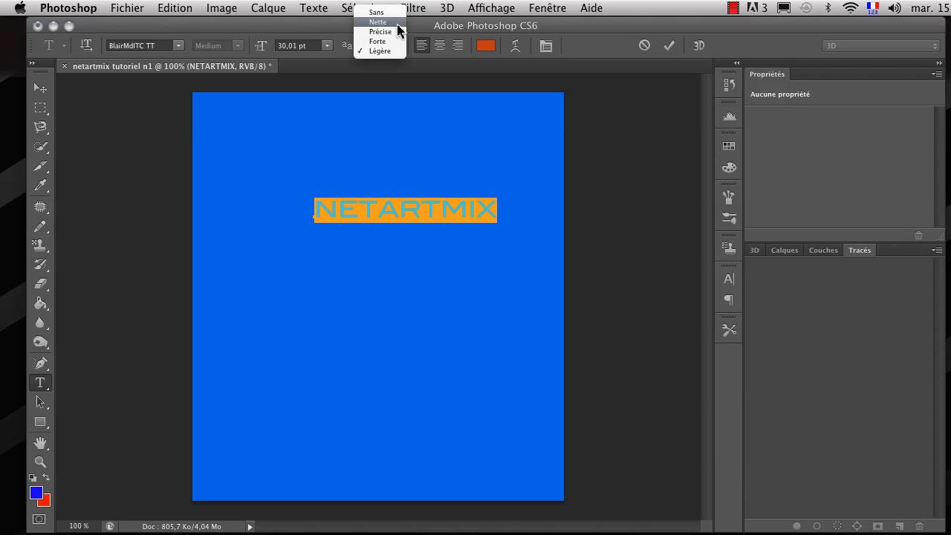
left_click(387, 23)
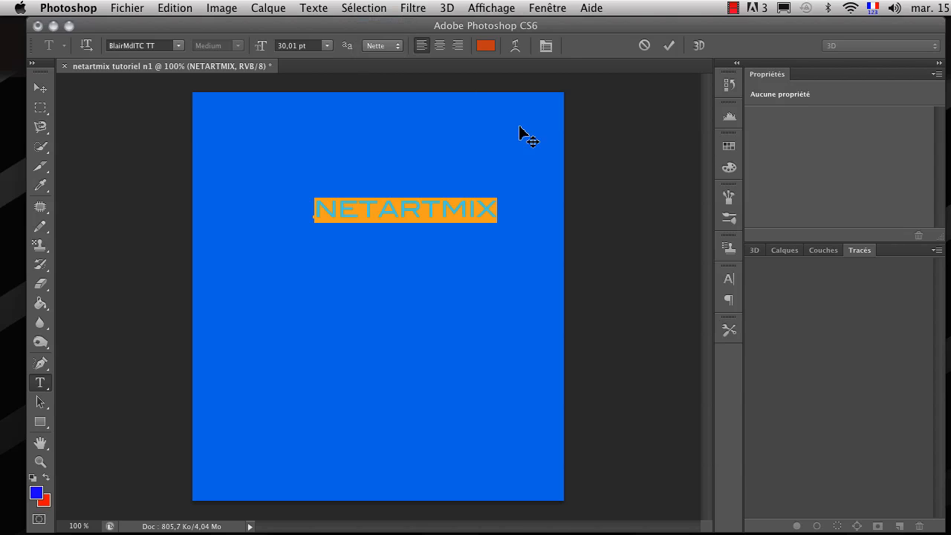
Try centre and right alignment on the NETARTMIX text, then restore left alignment.
left_click(444, 46)
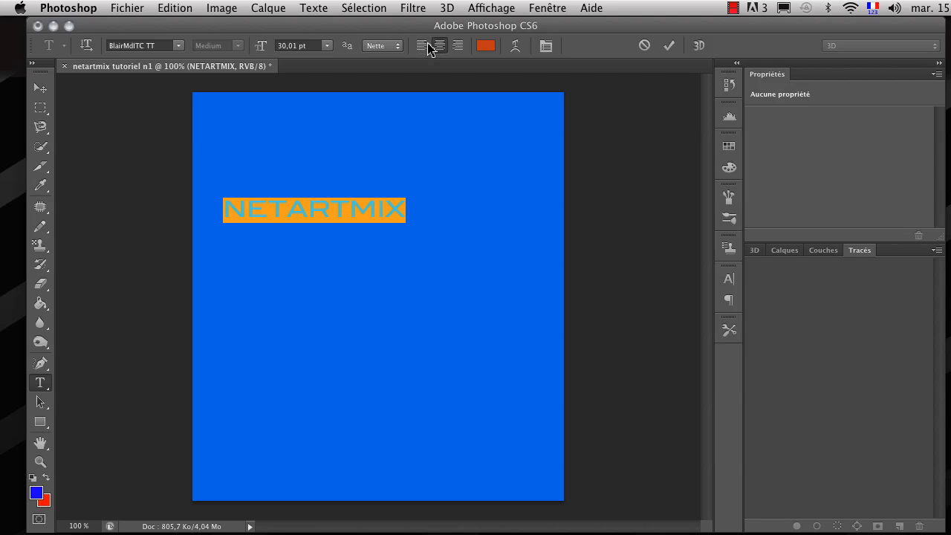
left_click(428, 48)
left_click(459, 46)
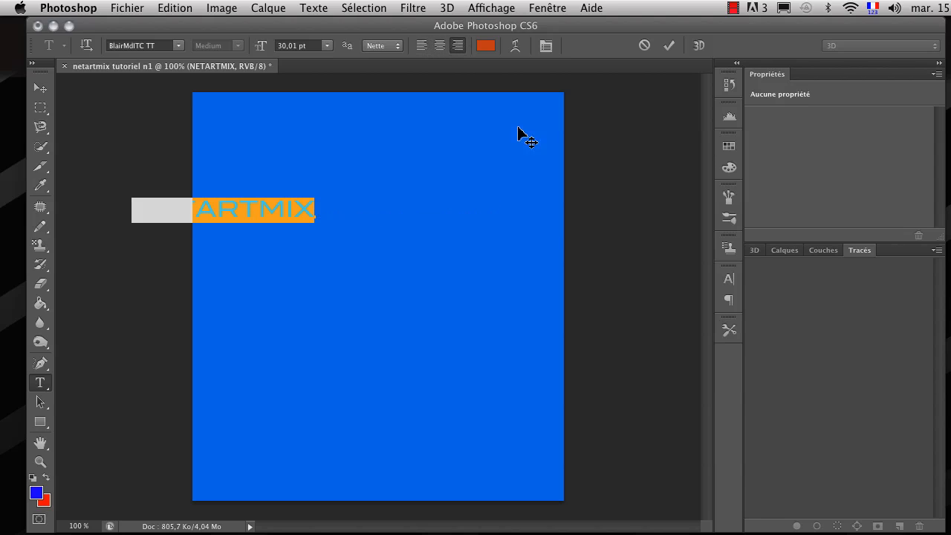
left_click(422, 47)
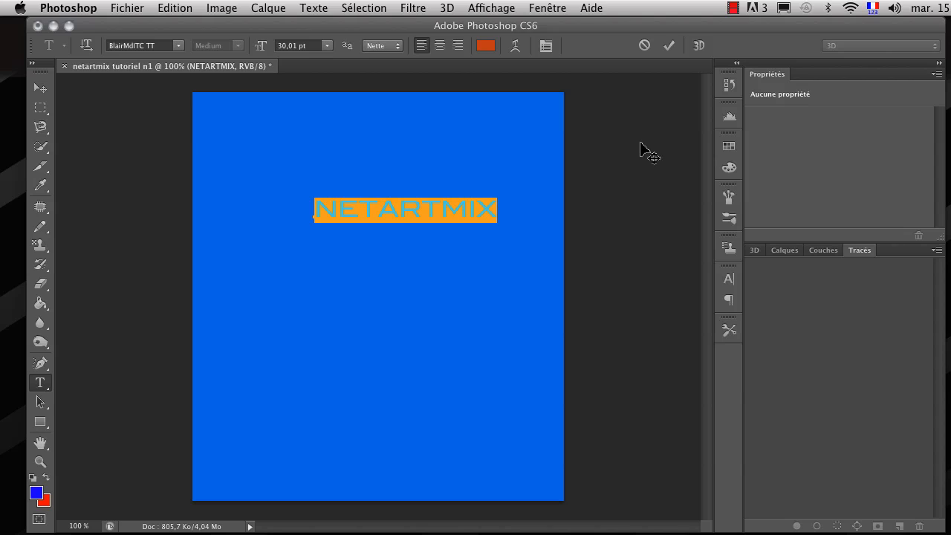
Change the colour of the NETARTMIX text to a teal green.
left_click(486, 46)
left_click(503, 361)
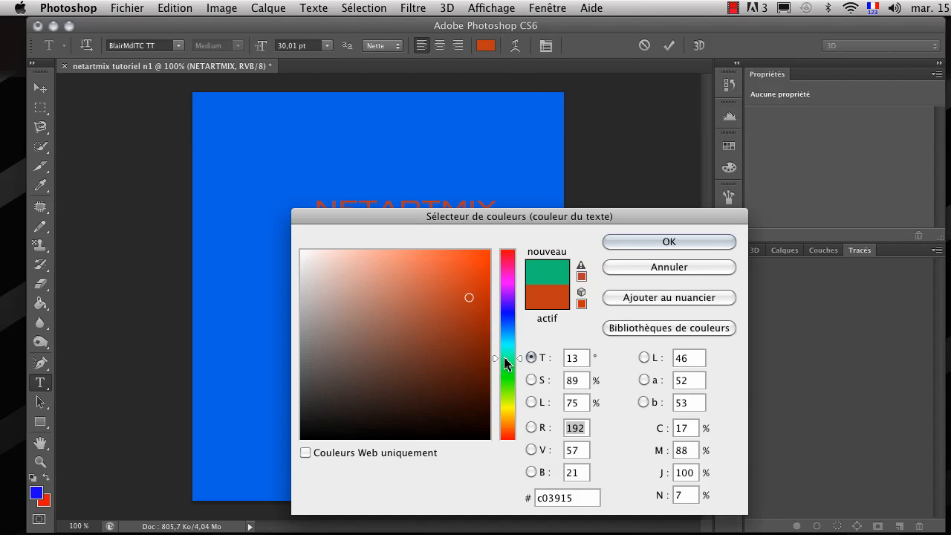
left_click(674, 239)
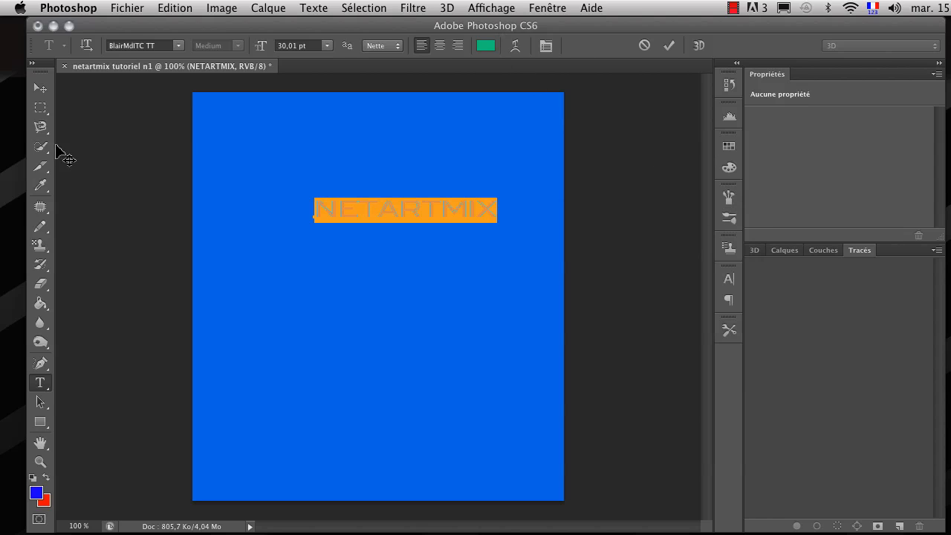
Warp the text with a horizontal Arc style, using +42% bend, -62% horizontal distortion and -10% vertical distortion.
left_click(515, 46)
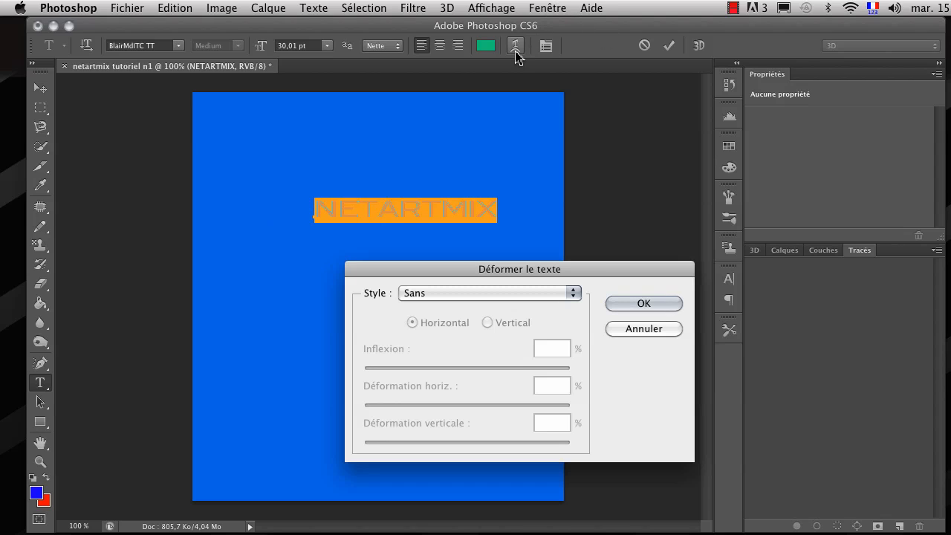
left_click(576, 291)
left_click(543, 317)
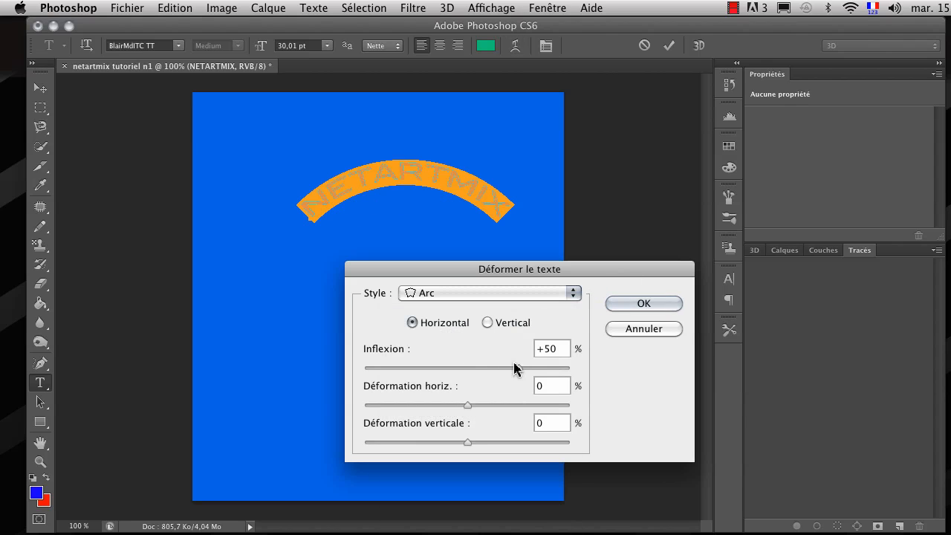
mouse_move(519, 368)
left_mouse_down()
mouse_move(393, 367)
mouse_move(511, 373)
left_mouse_up()
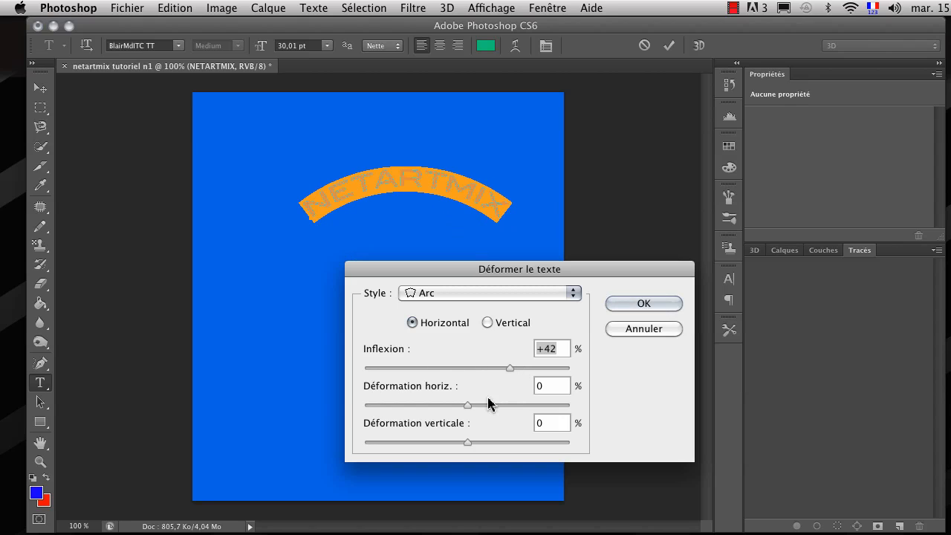
left_click_drag(435, 412, 403, 410)
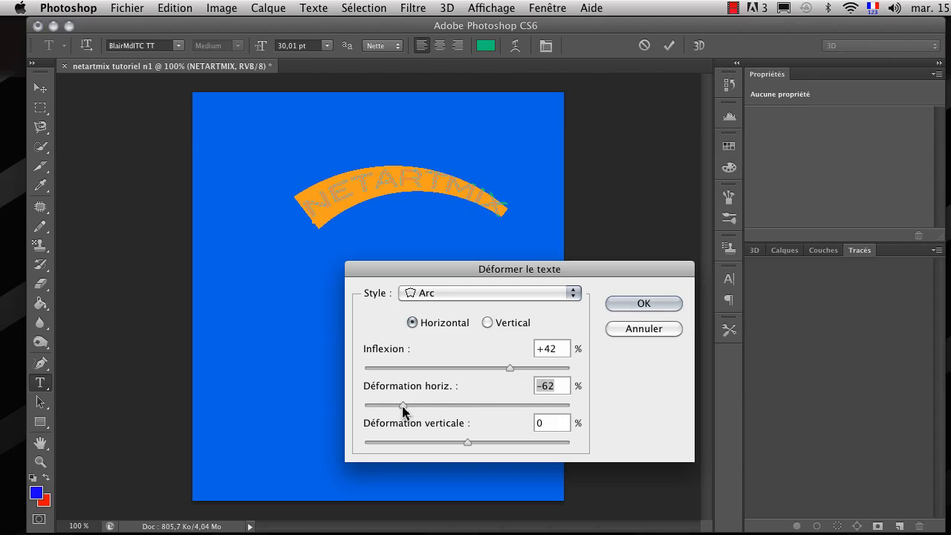
mouse_move(474, 443)
left_mouse_down()
mouse_move(436, 444)
mouse_move(457, 442)
left_mouse_up()
left_click(663, 306)
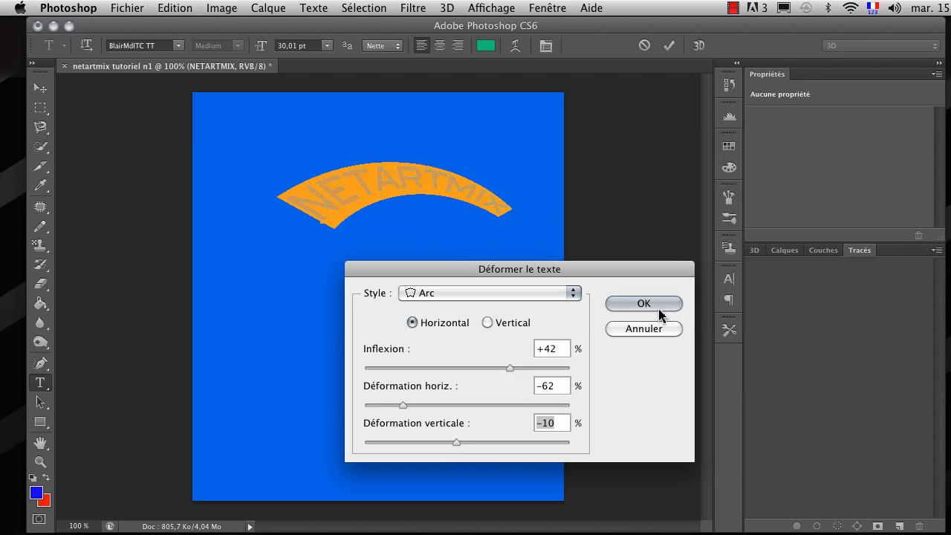
Try the Objectif 180° warp style on the NETARTMIX text, then return it to Arc.
left_click(515, 46)
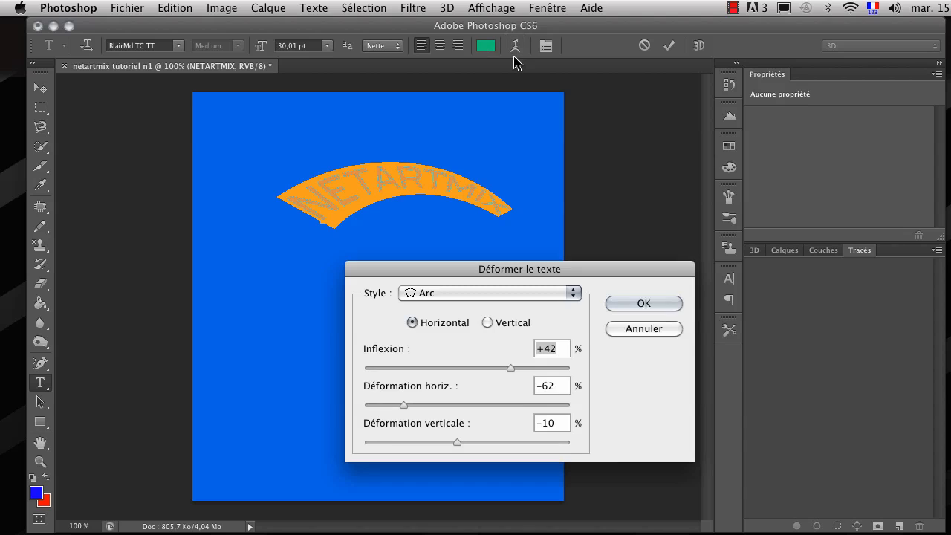
left_click(572, 294)
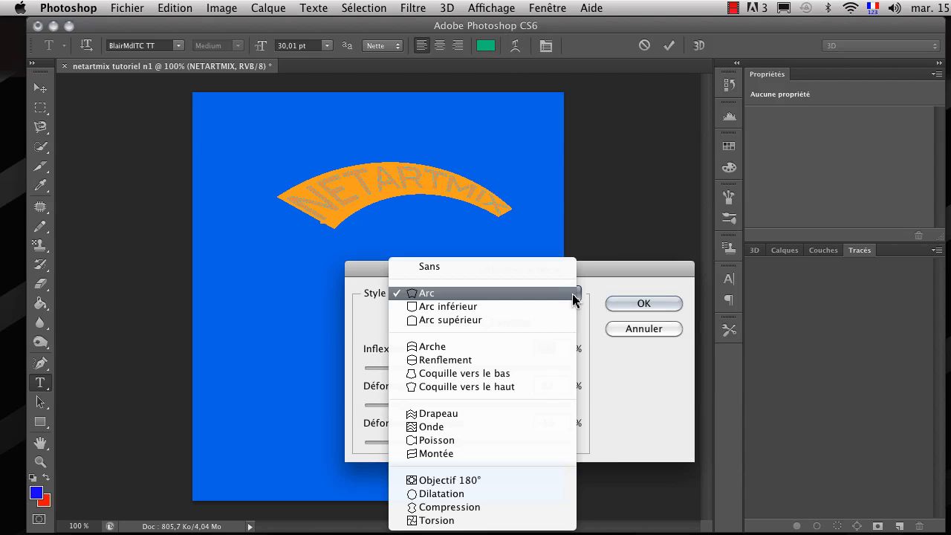
left_click(461, 481)
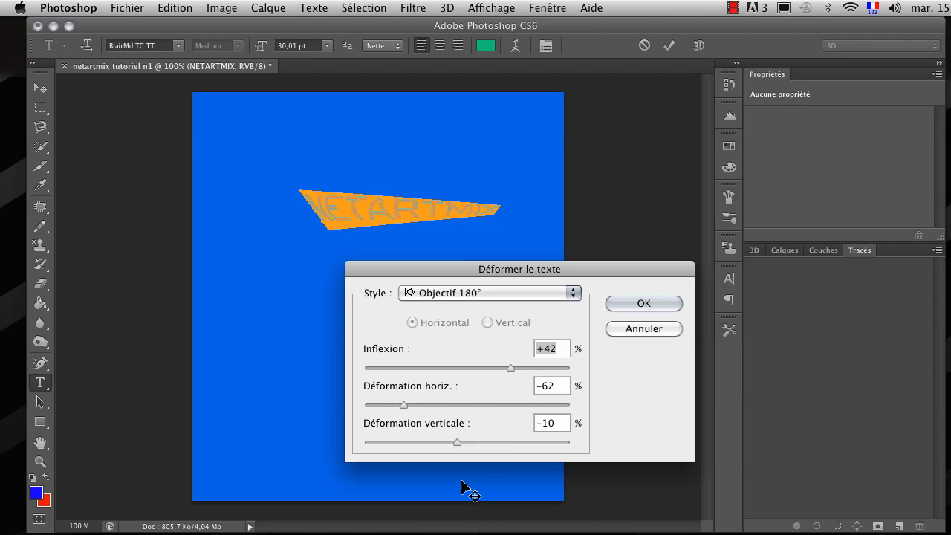
left_click(574, 293)
left_click(467, 105)
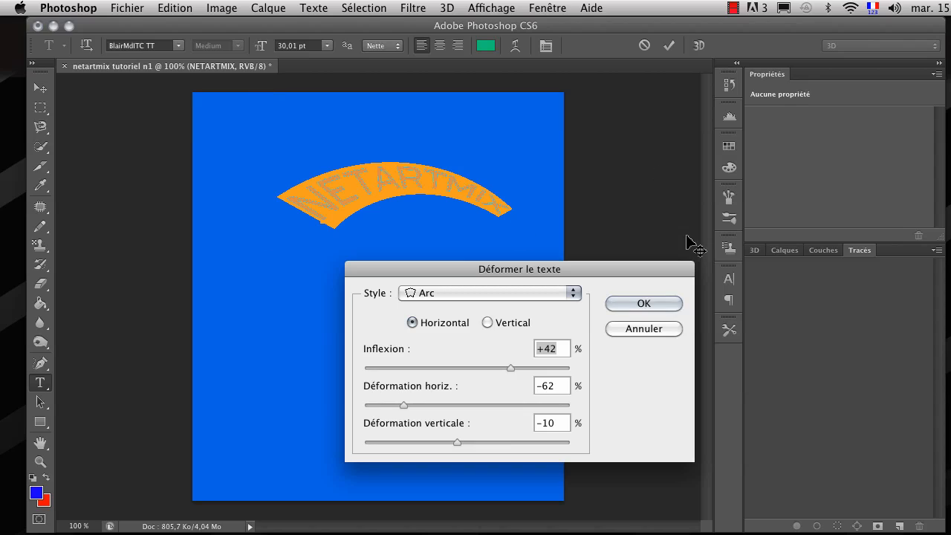
left_click(633, 304)
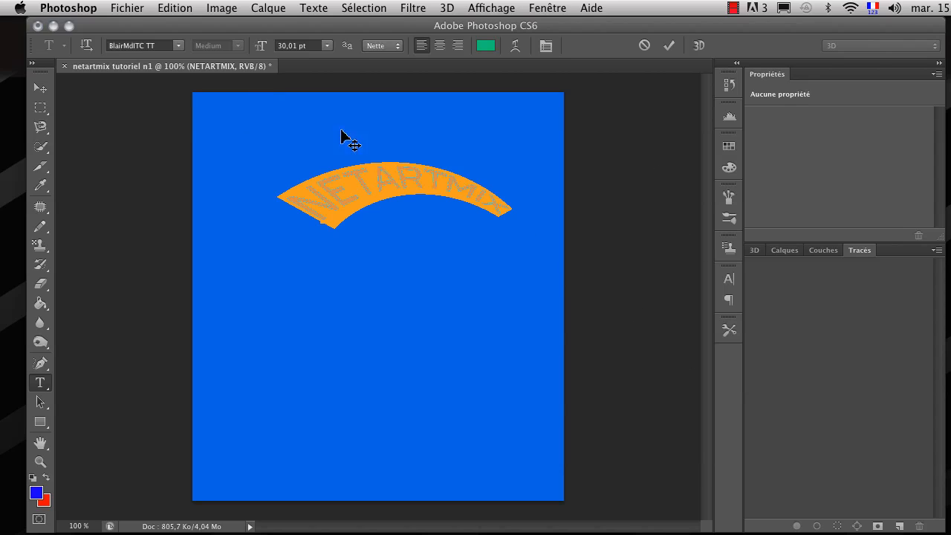
Commit the warped NETARTMIX text and change its font to Charlemagne Std.
left_click(40, 88)
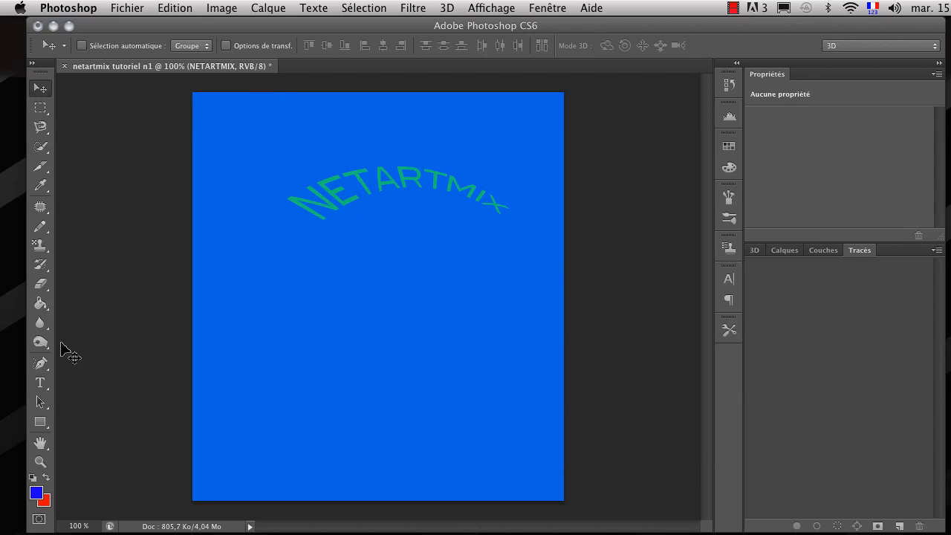
left_click(40, 383)
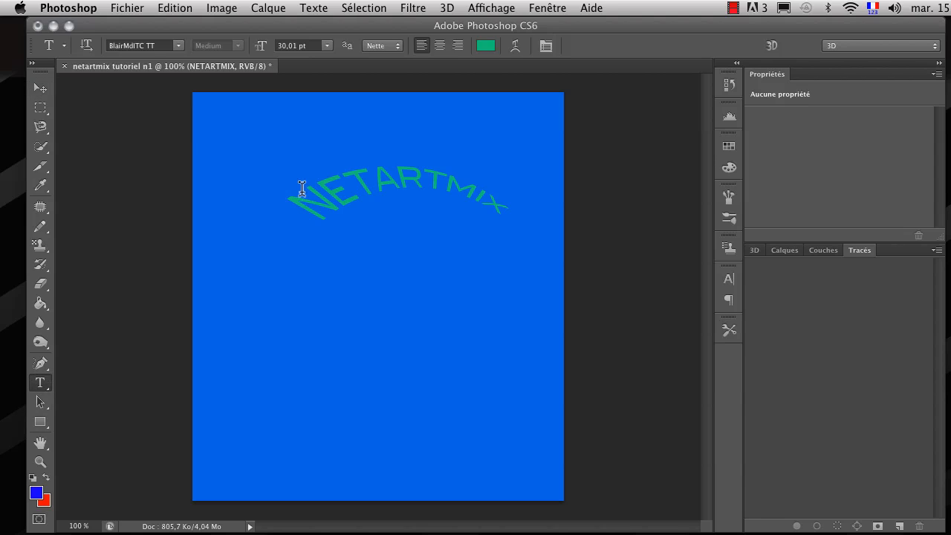
left_click(546, 46)
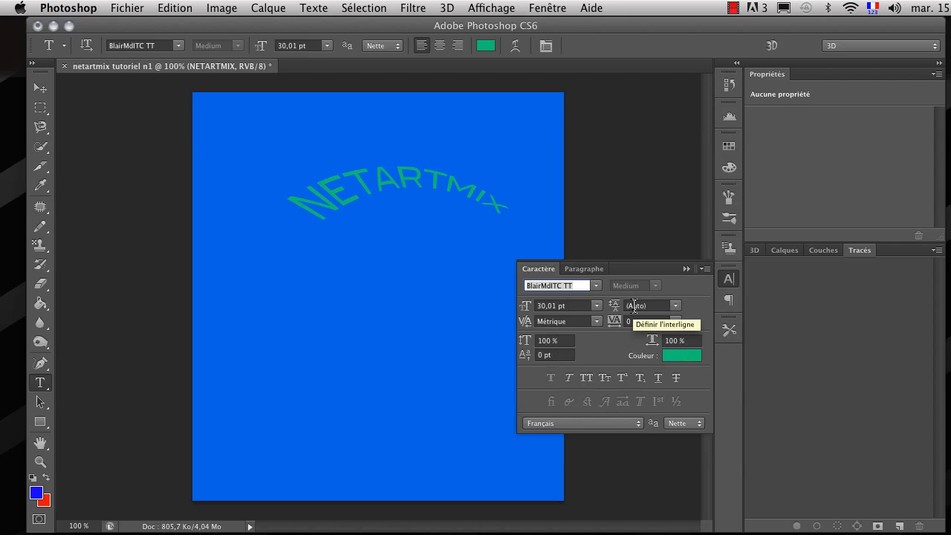
left_click(596, 287)
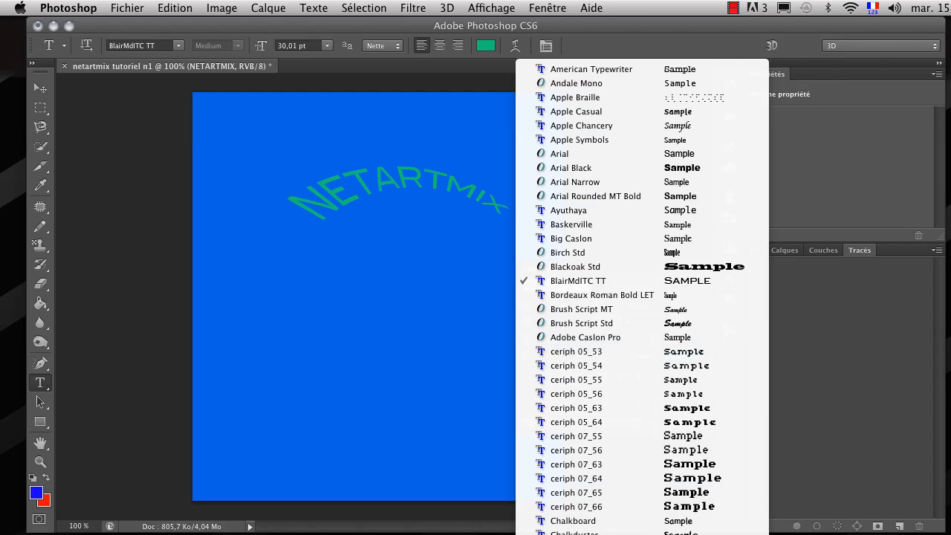
left_click(581, 534)
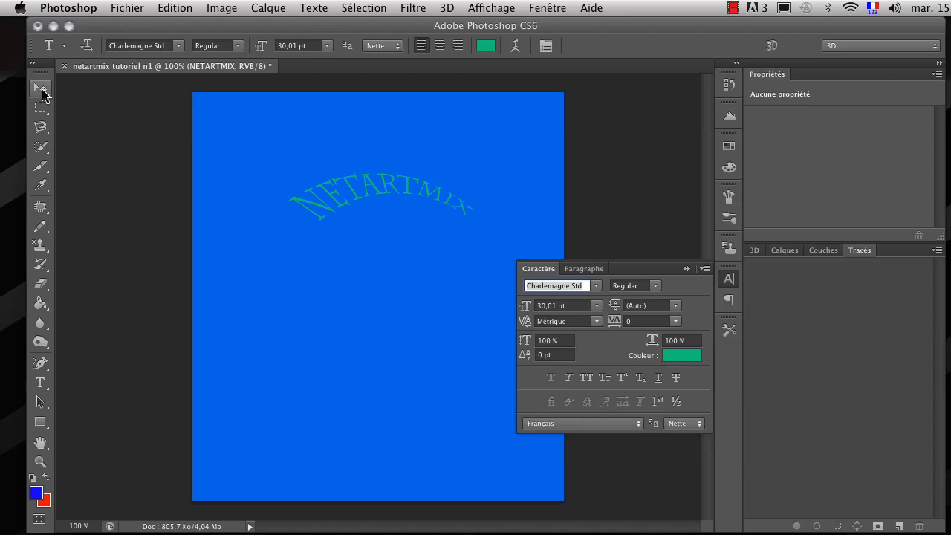
left_click(40, 88)
left_click(684, 270)
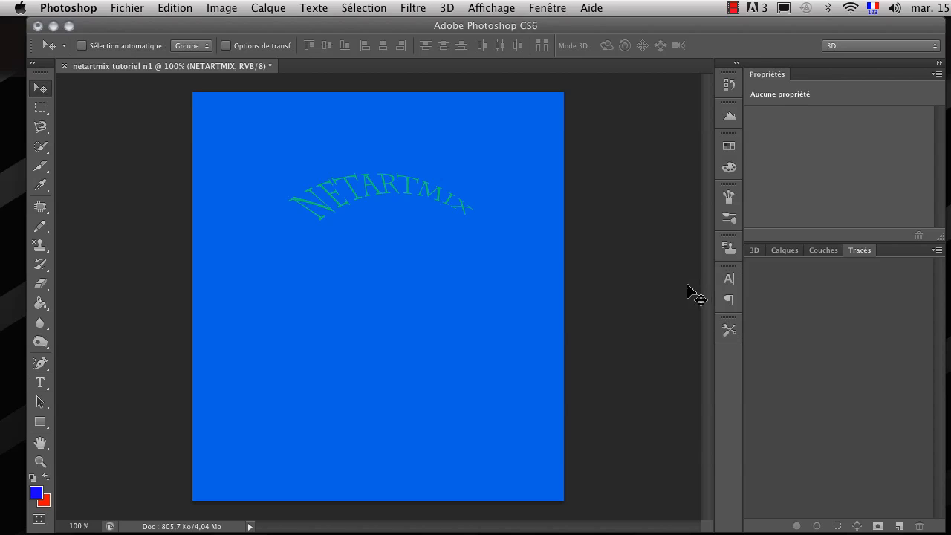
On a new layer, draw a rounded rectangle of about 442 × 82 px with a 10 px radius near the canvas's lower edge.
left_click(40, 404)
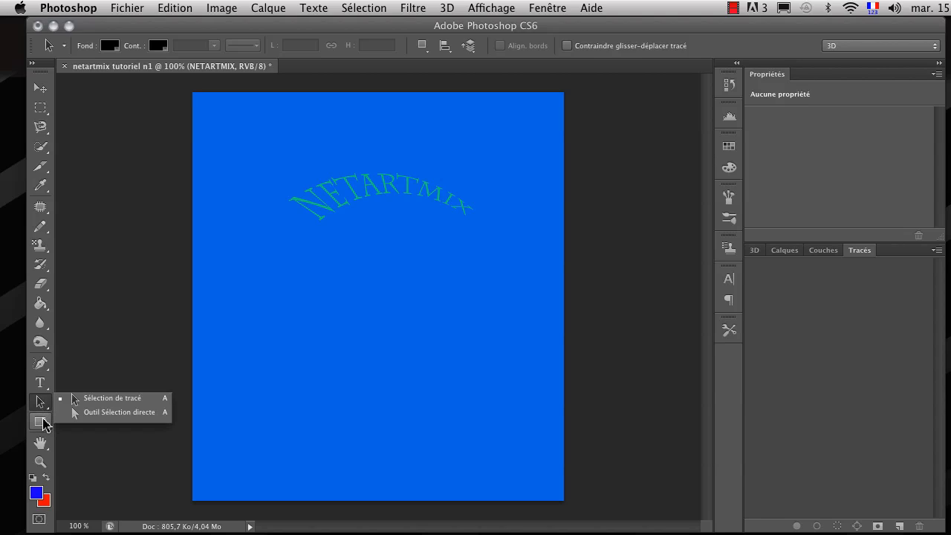
left_click(43, 425)
left_click(41, 422)
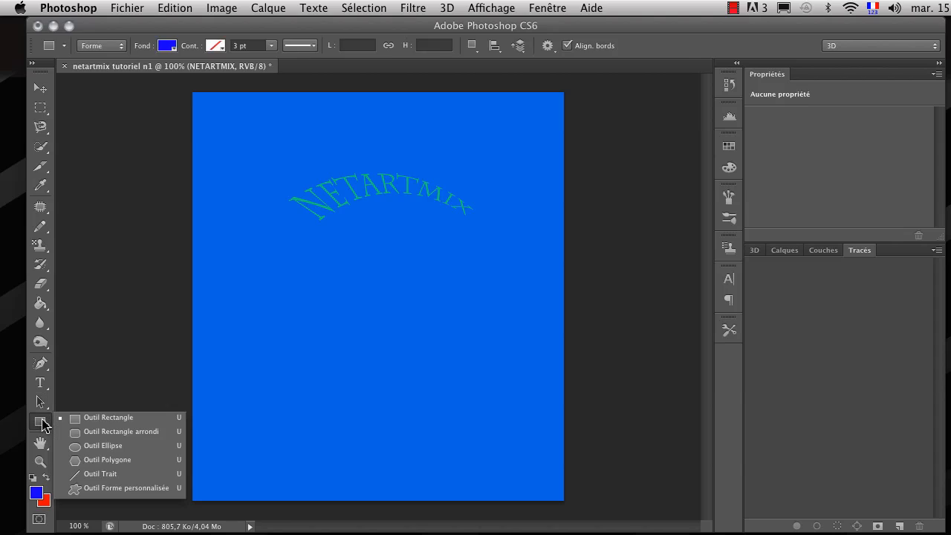
left_click(158, 432)
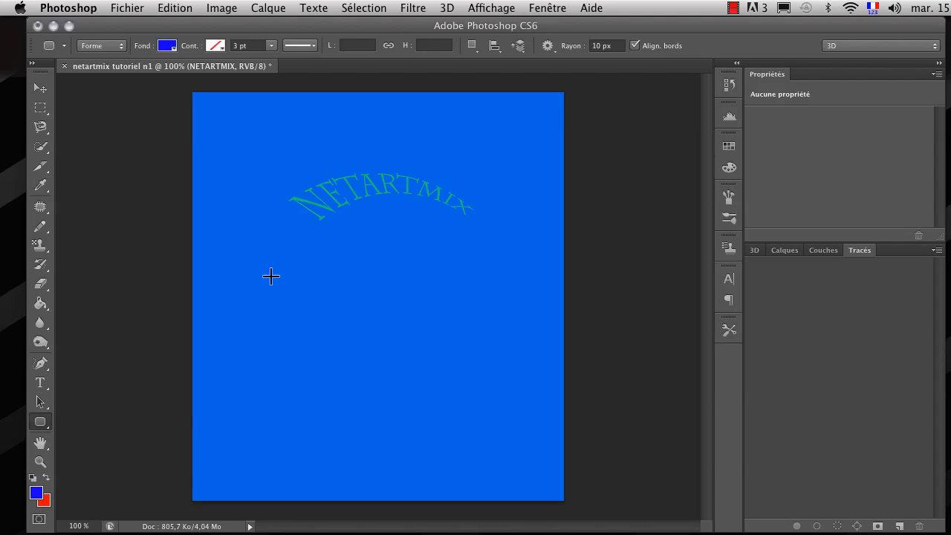
left_click(785, 250)
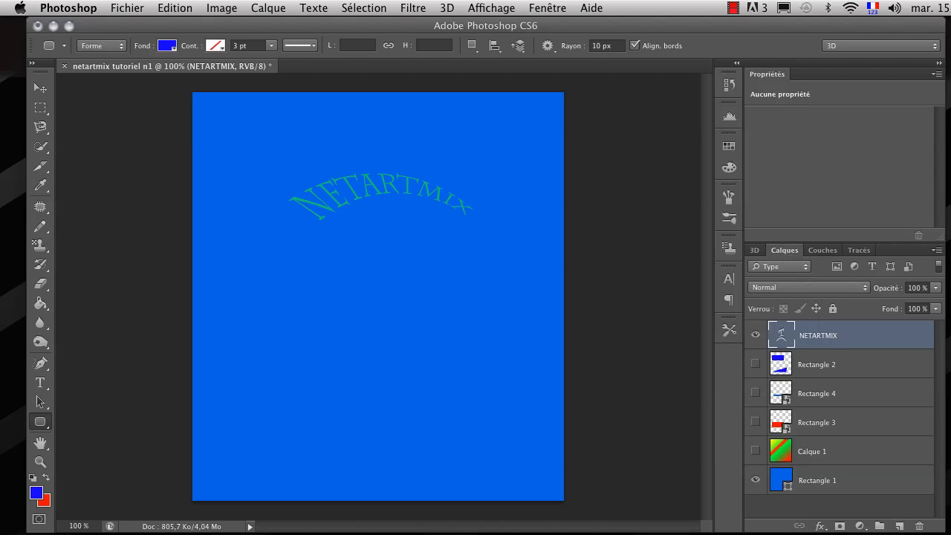
left_click(898, 526)
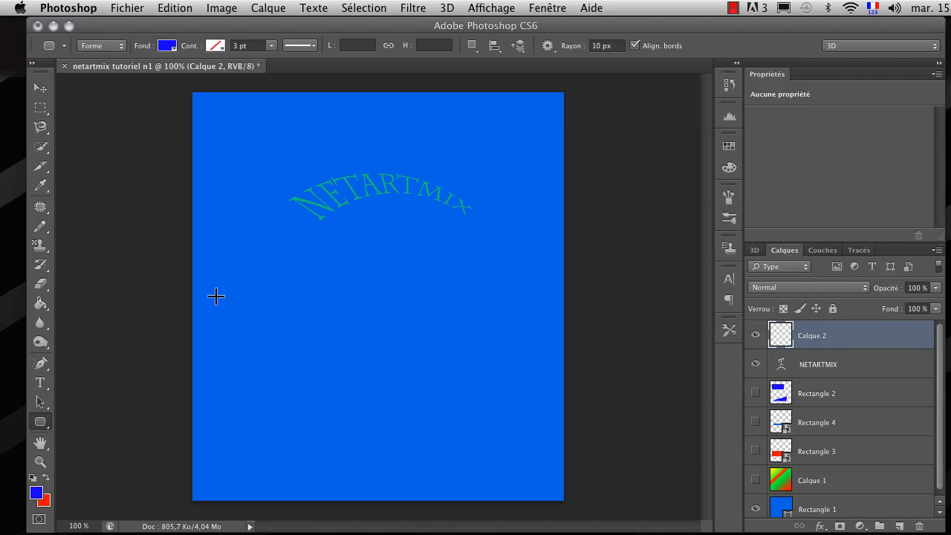
left_click_drag(212, 403, 540, 463)
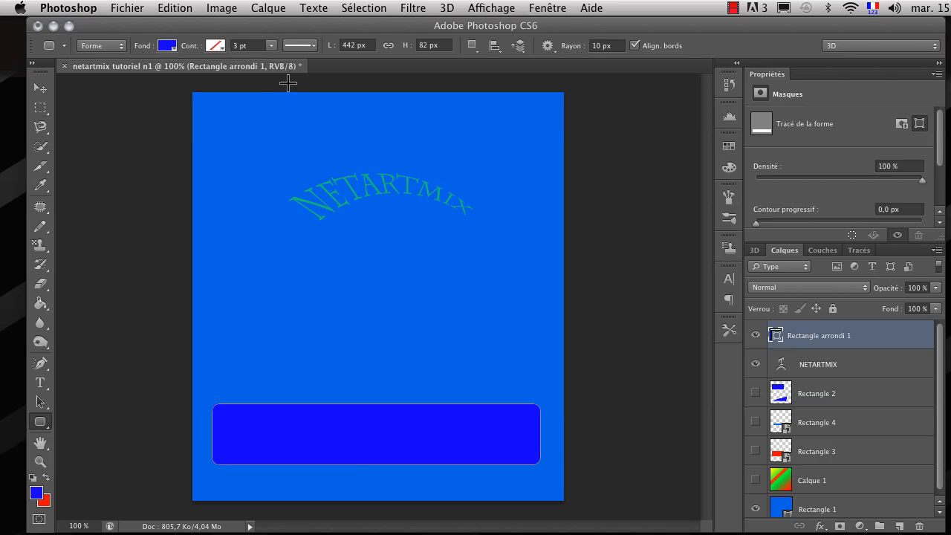
Try dotted and dashed outlines on the rounded rectangle, then choose dotted and reduce the outline width to 0 pt.
left_click(311, 49)
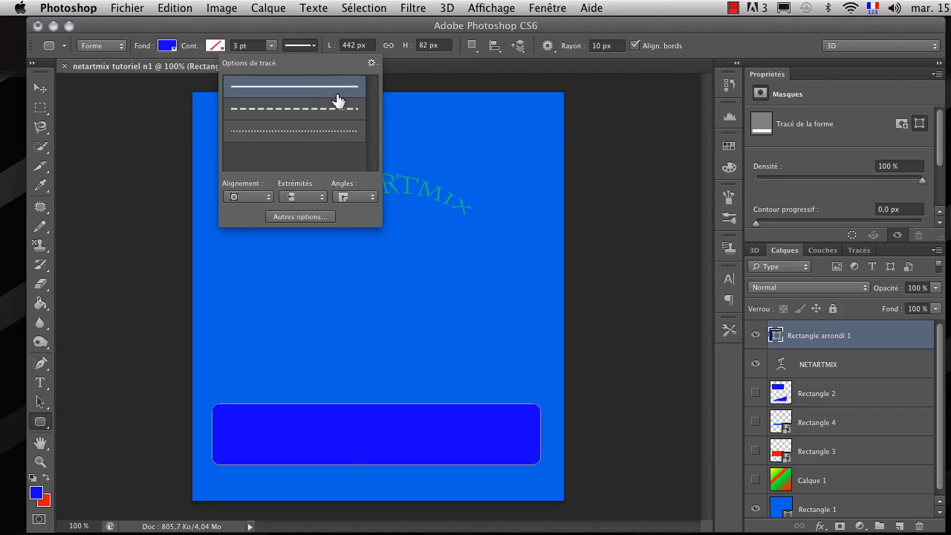
left_click(333, 134)
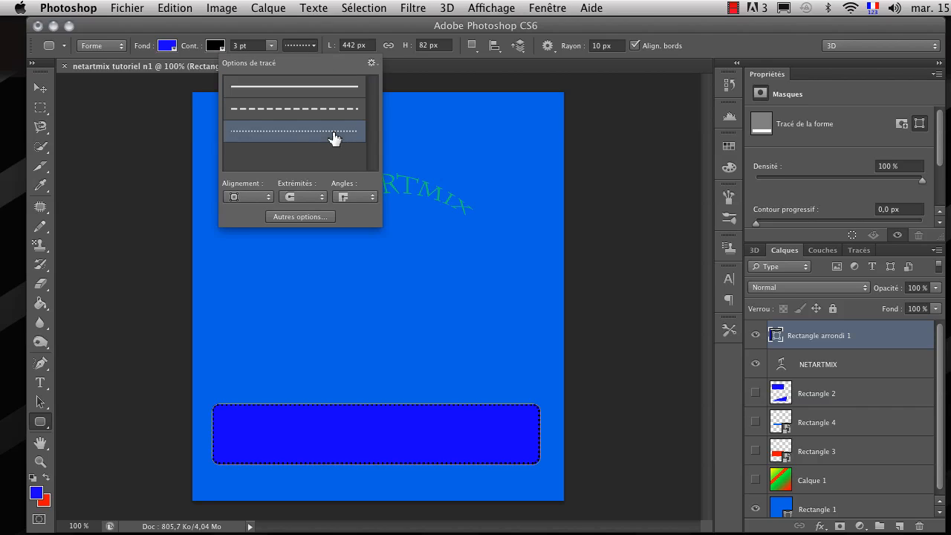
left_click(323, 117)
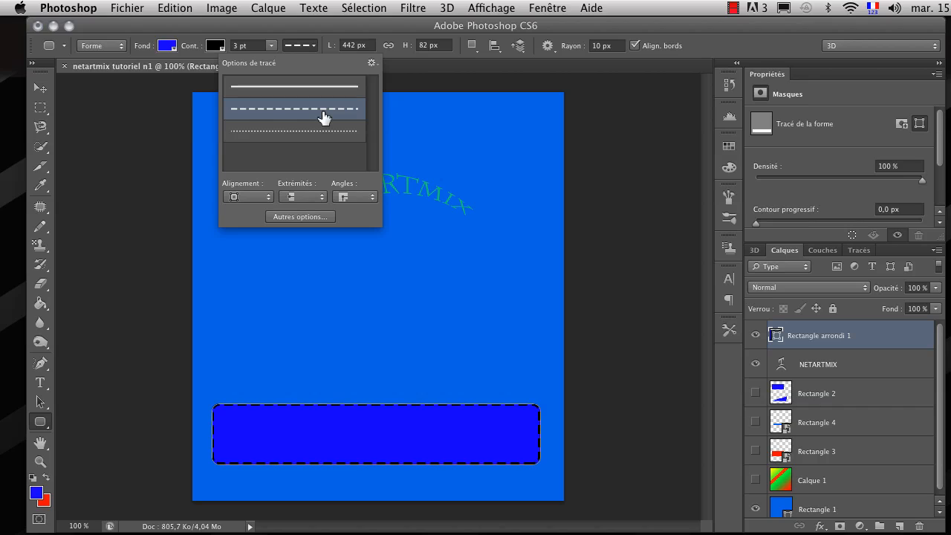
left_click(334, 132)
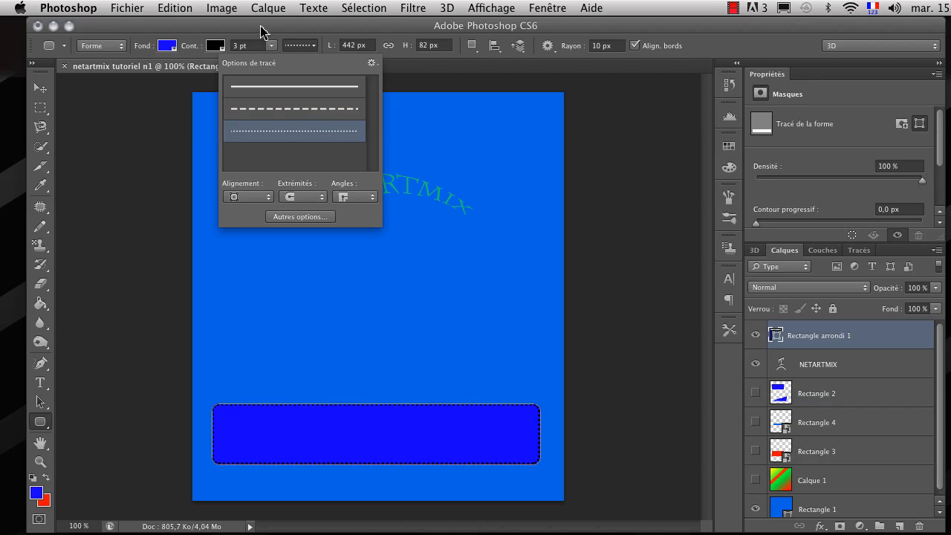
left_click(273, 46)
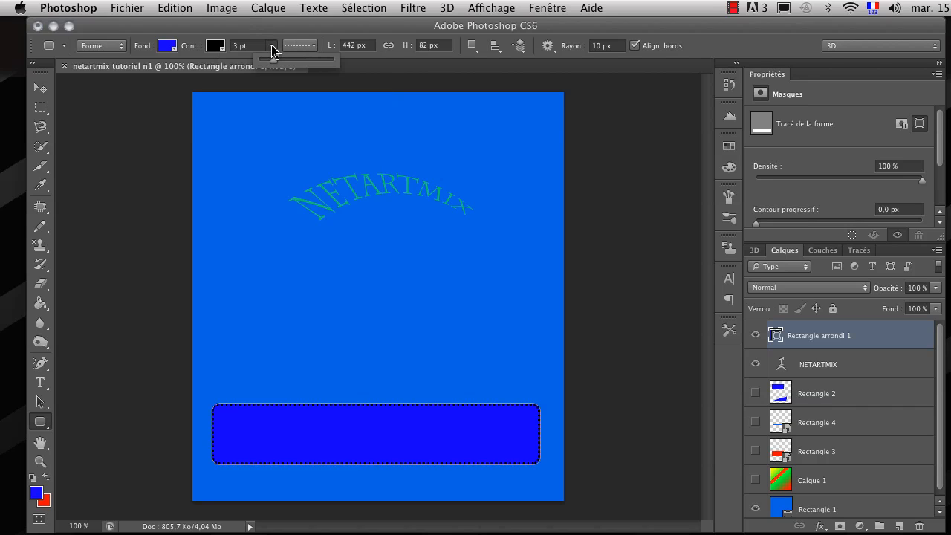
mouse_move(273, 63)
left_mouse_down()
mouse_move(320, 64)
mouse_move(259, 66)
left_mouse_up()
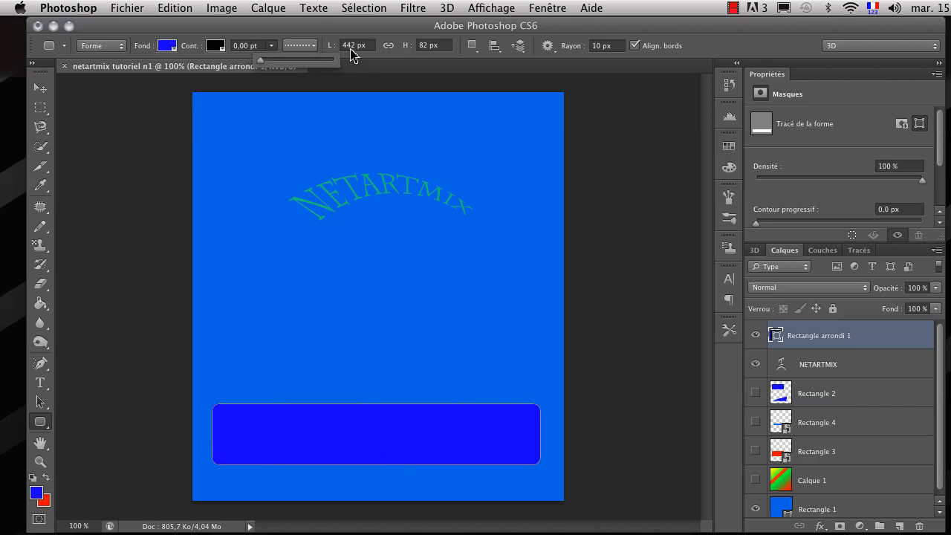
Colour the rounded rectangle's outline yellow, try a 17.51 pt width, and reduce it to 1.87 pt.
left_click(215, 47)
left_click(217, 156)
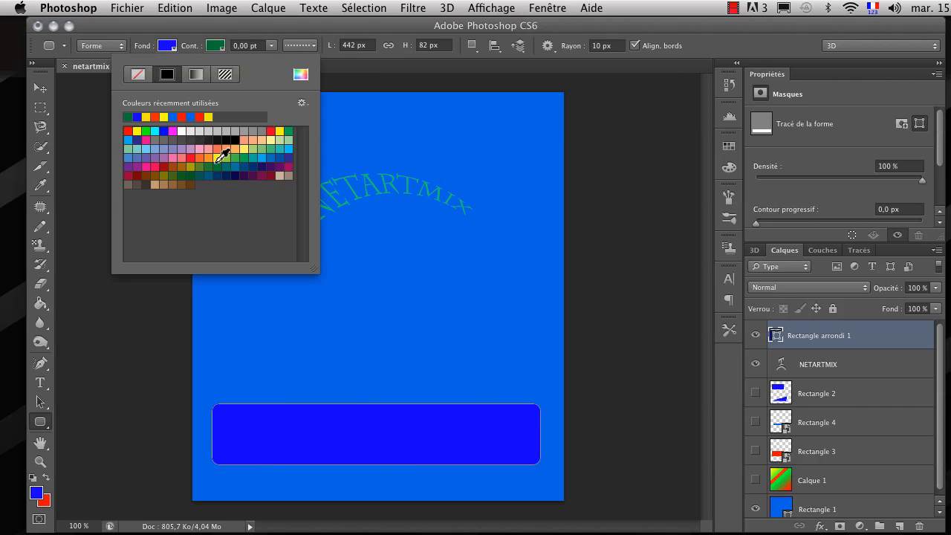
left_click(273, 46)
left_click_drag(274, 54, 306, 65)
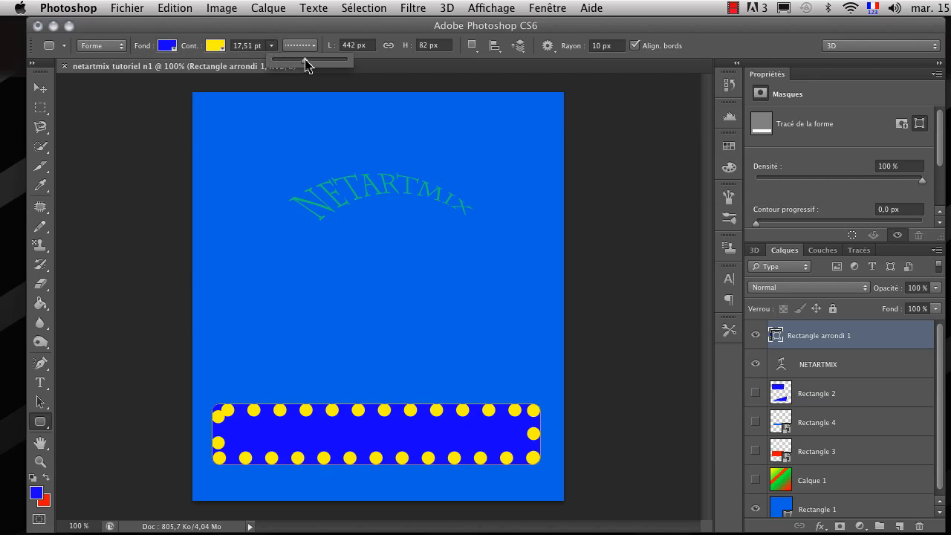
left_click_drag(304, 65, 286, 63)
Switch the rounded rectangle's outline to a solid line and change its fill to bright pink.
left_click(300, 45)
left_click(323, 91)
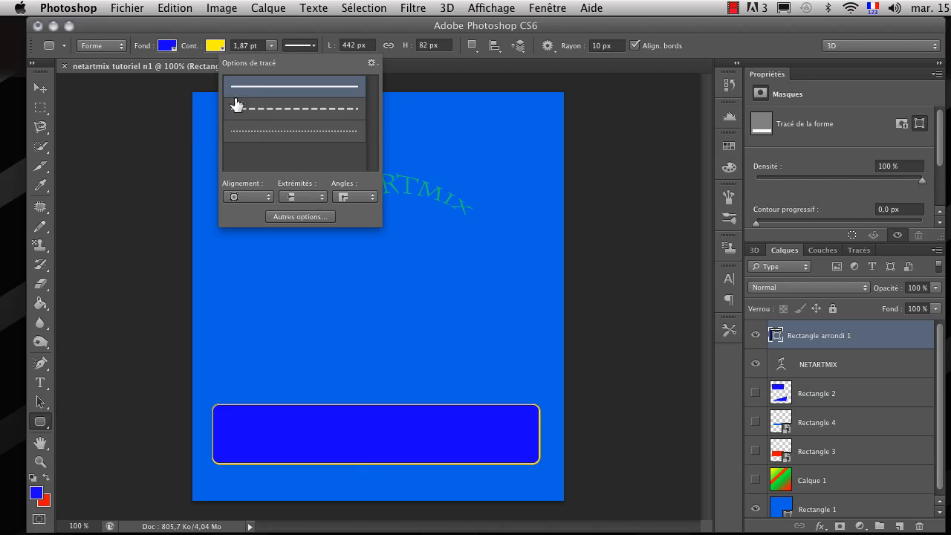
left_click(165, 47)
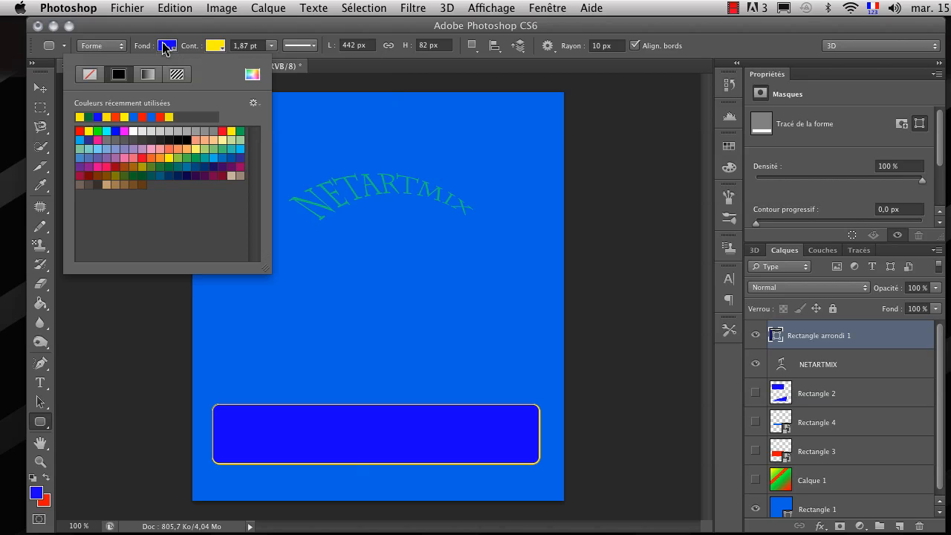
left_click(99, 166)
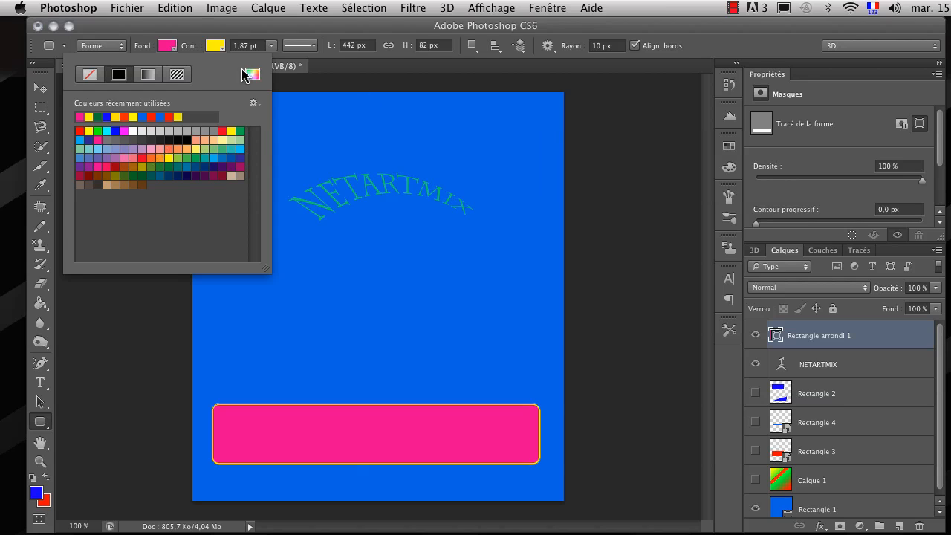
left_click(125, 51)
Try the Tracé and Pixels drawing modes for the Rounded Rectangle tool, then restore Forme mode.
left_click(121, 45)
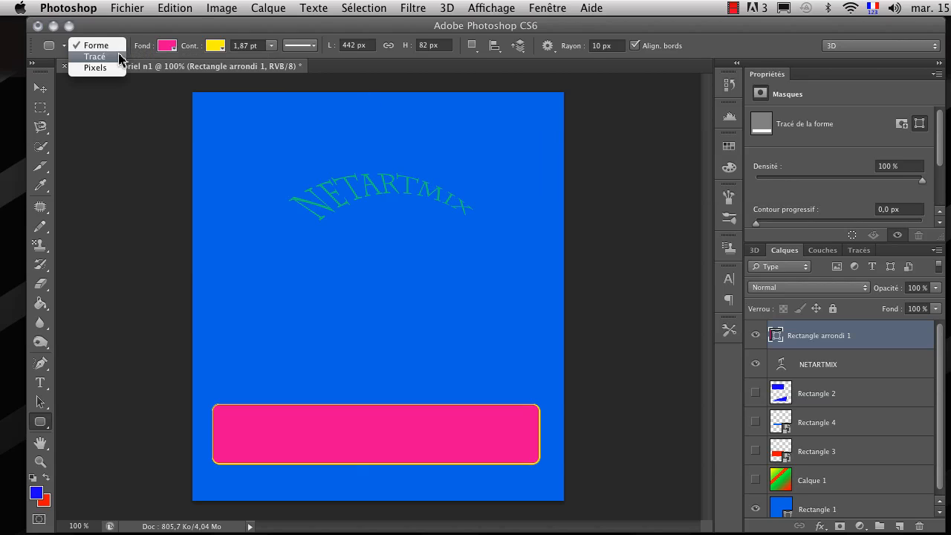
left_click(119, 56)
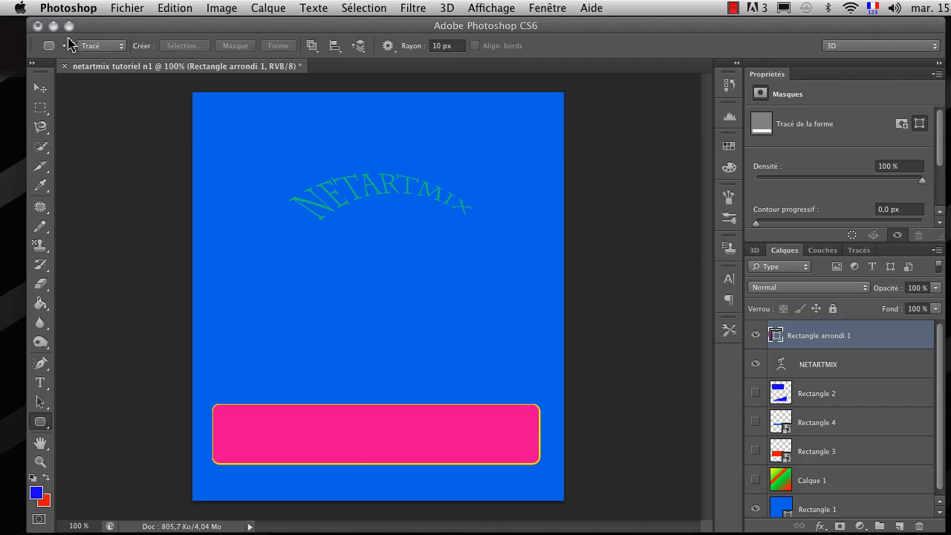
left_click(108, 47)
left_click(123, 56)
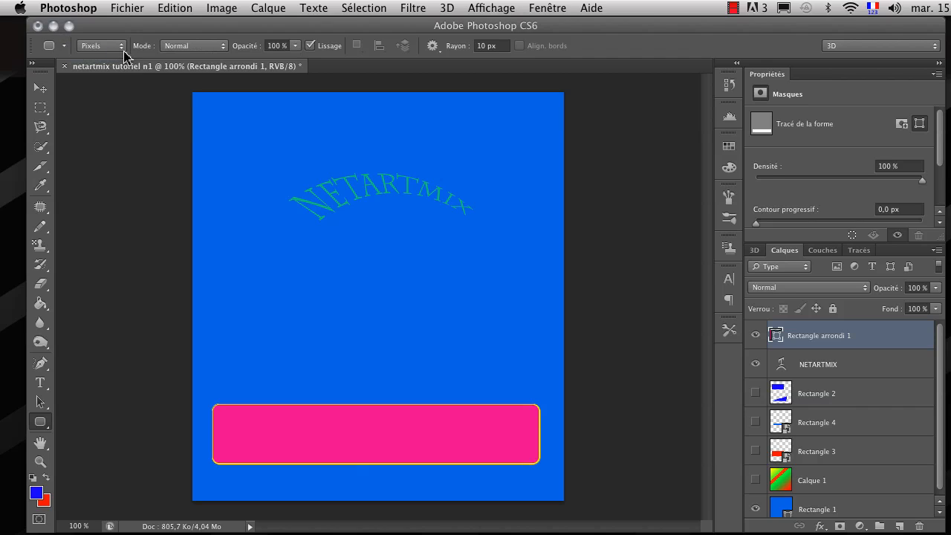
left_click(119, 46)
left_click(95, 20)
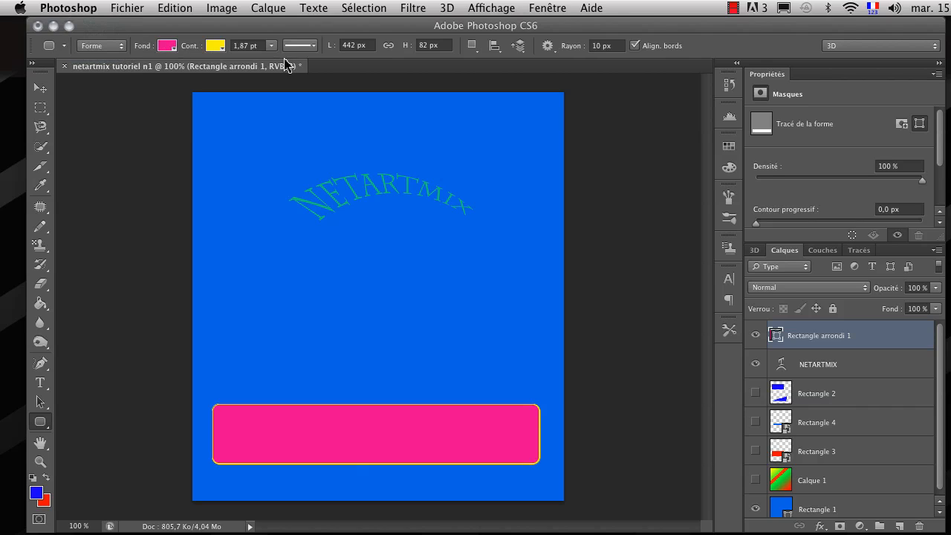
Resize the rounded rectangle to 476 × 274 px and move it up to just below the NETARTMIX text.
left_click(387, 46)
left_click(328, 51)
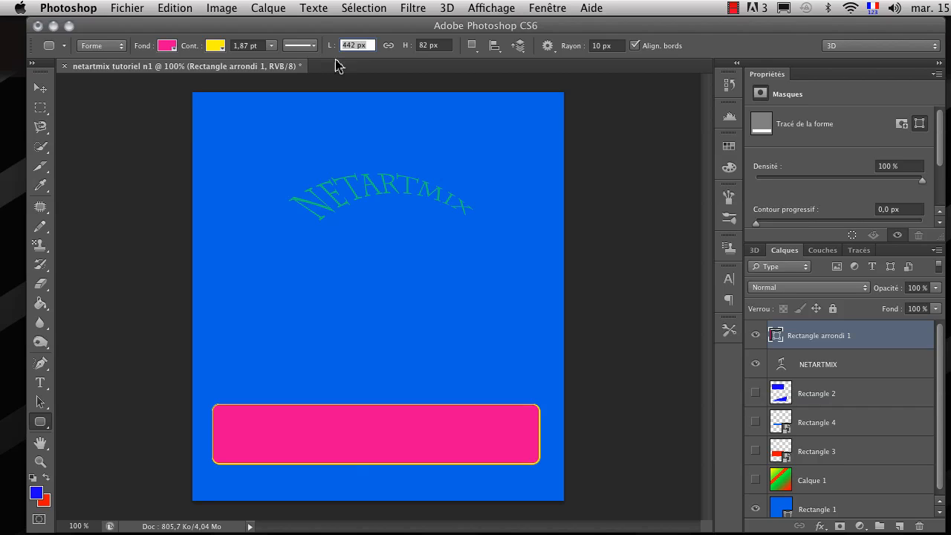
left_click_drag(329, 50, 547, 49)
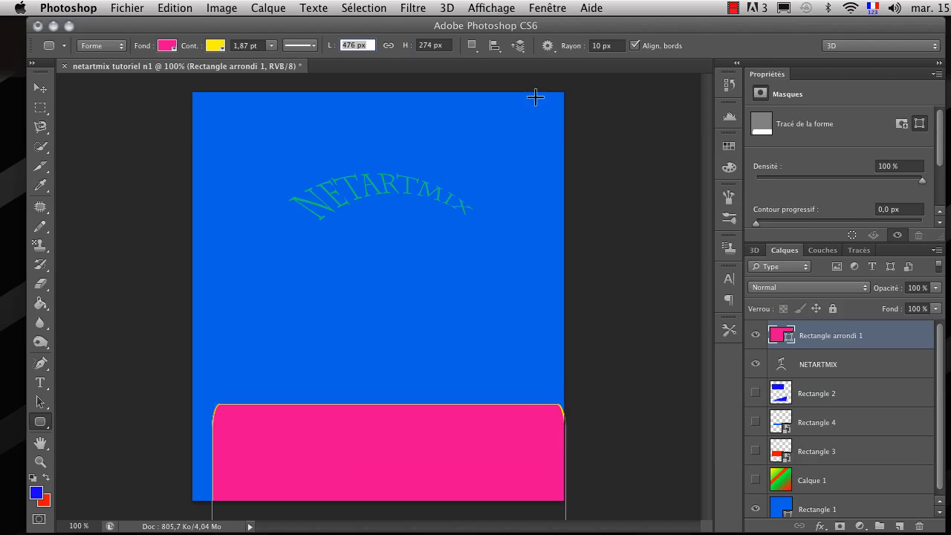
left_click(40, 88)
left_click_drag(382, 435, 376, 263)
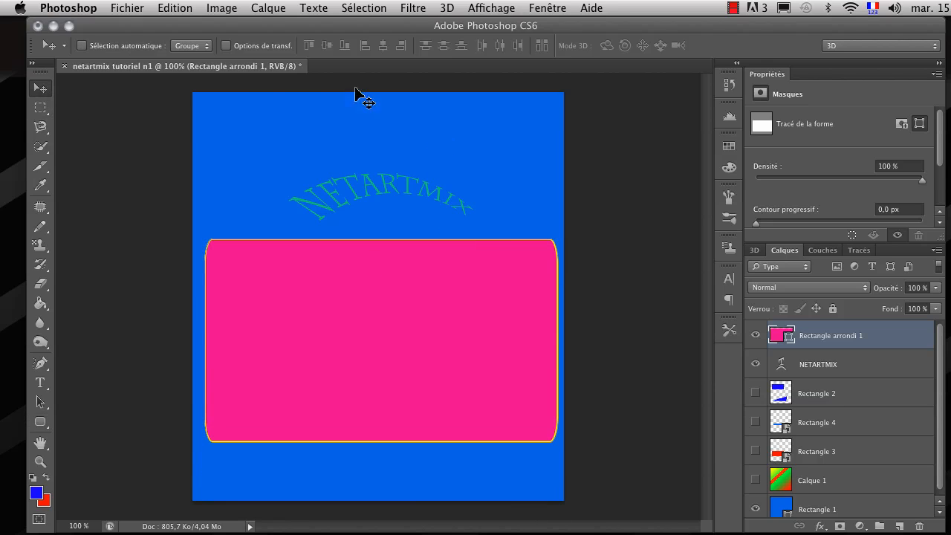
Narrow the pink rounded rectangle, link its width and height, and set its width to 364 px.
left_click(43, 428)
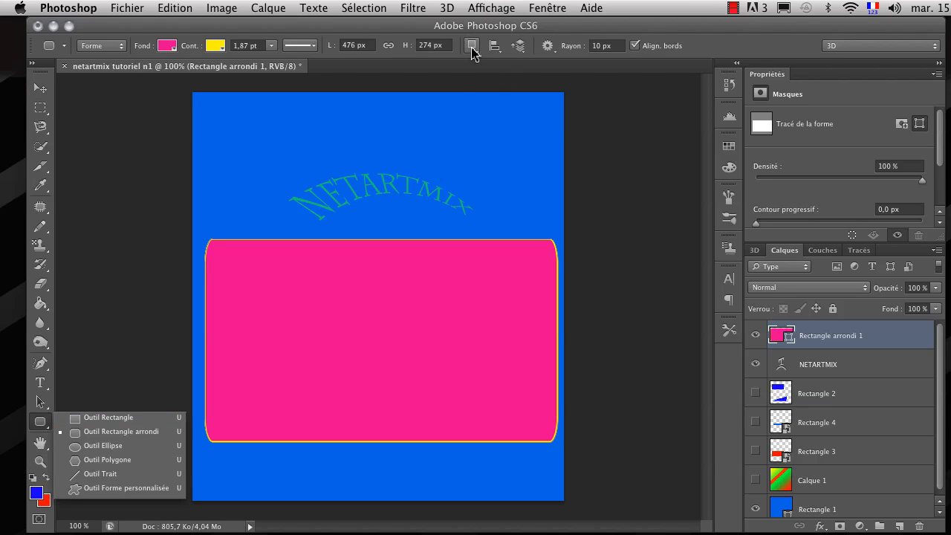
left_click(388, 46)
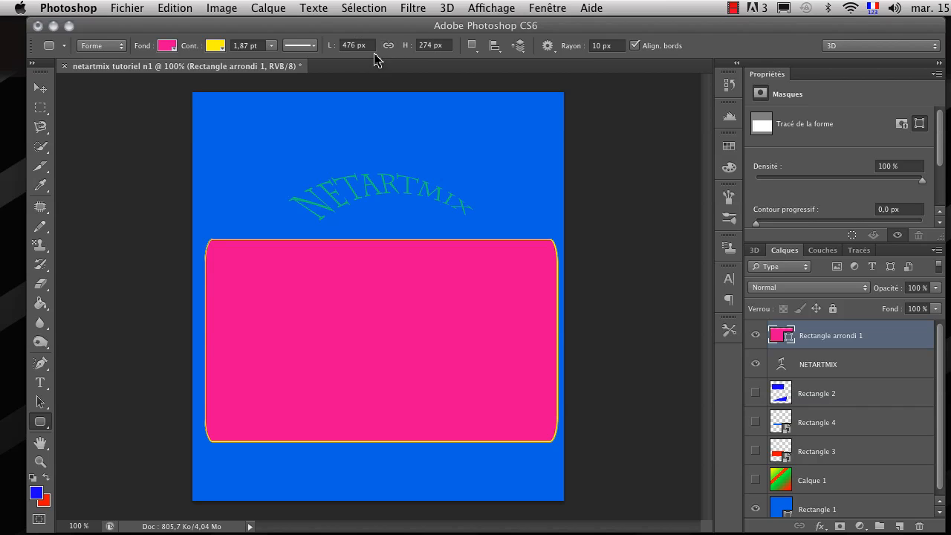
left_click_drag(328, 49, 189, 49)
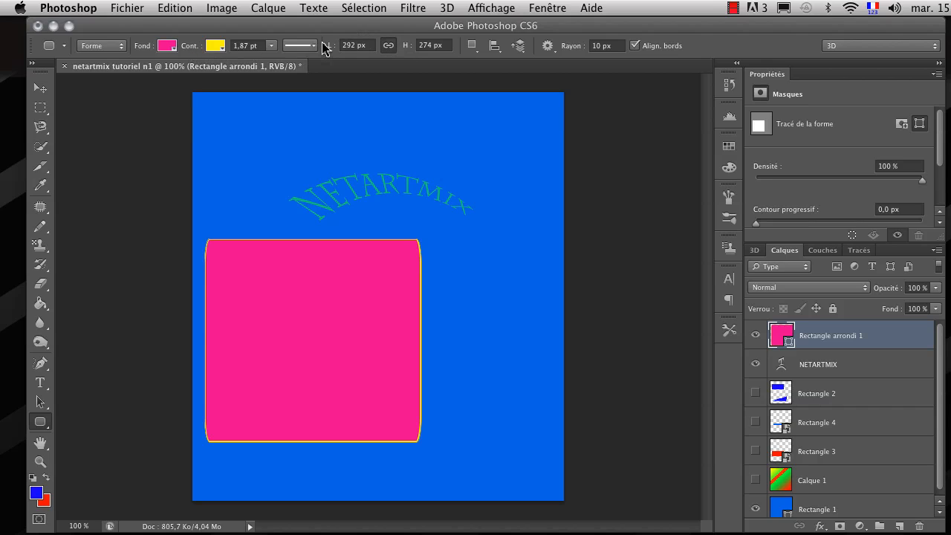
left_click_drag(325, 49, 394, 49)
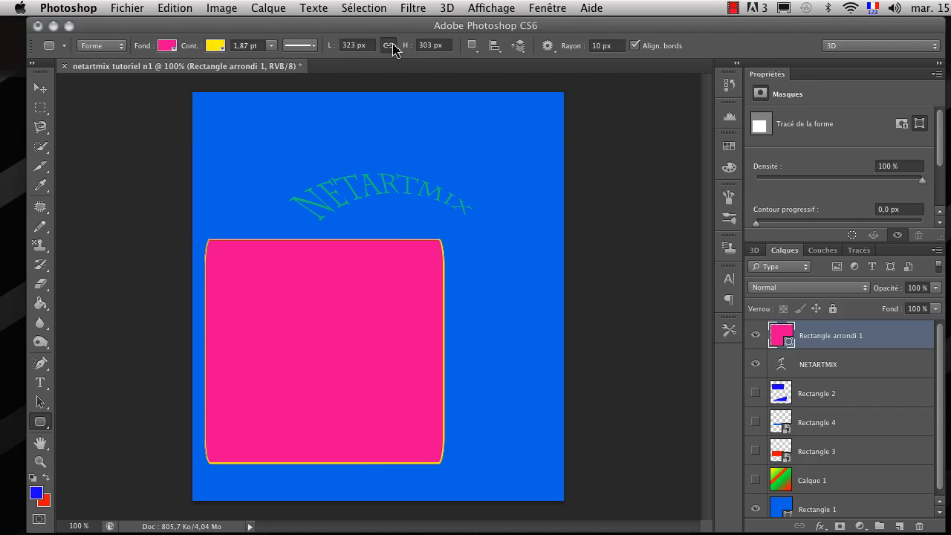
left_click(348, 46)
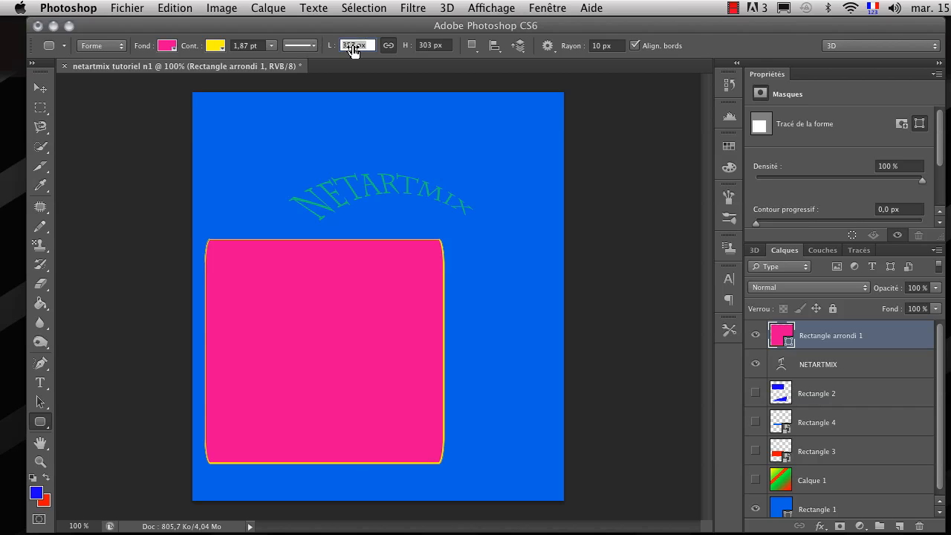
type("364")
key("Return")
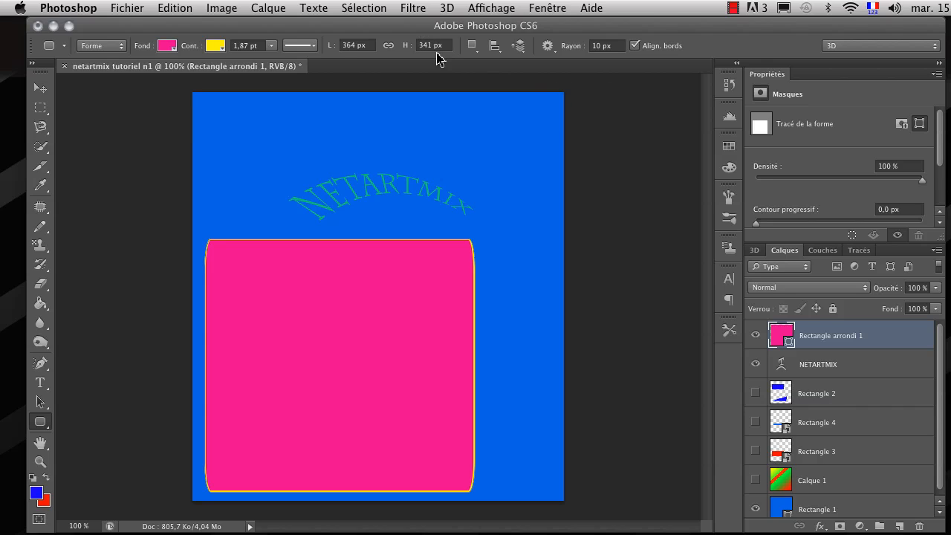
Examine the Rounded Rectangle tool's options for combining, aligning, stacking and constraining shapes.
left_click(473, 47)
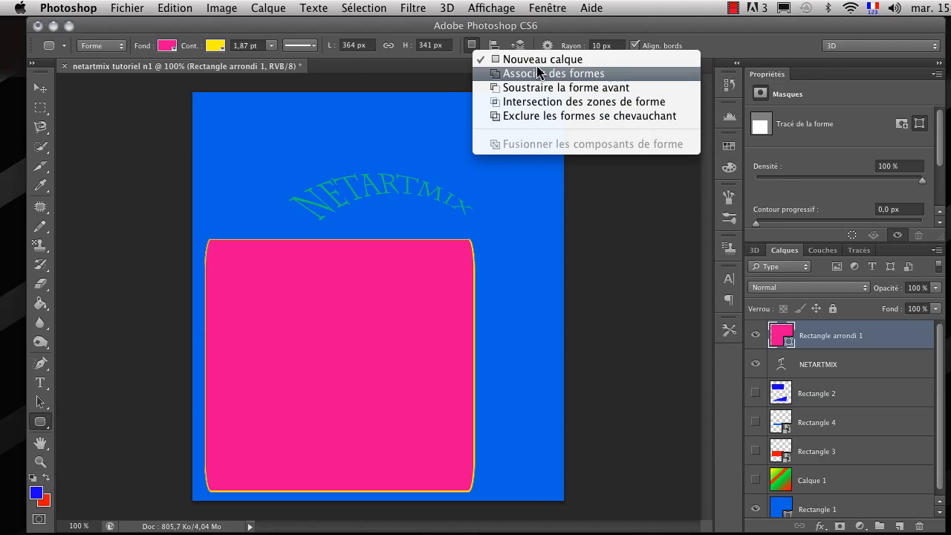
left_click(496, 46)
left_click(495, 47)
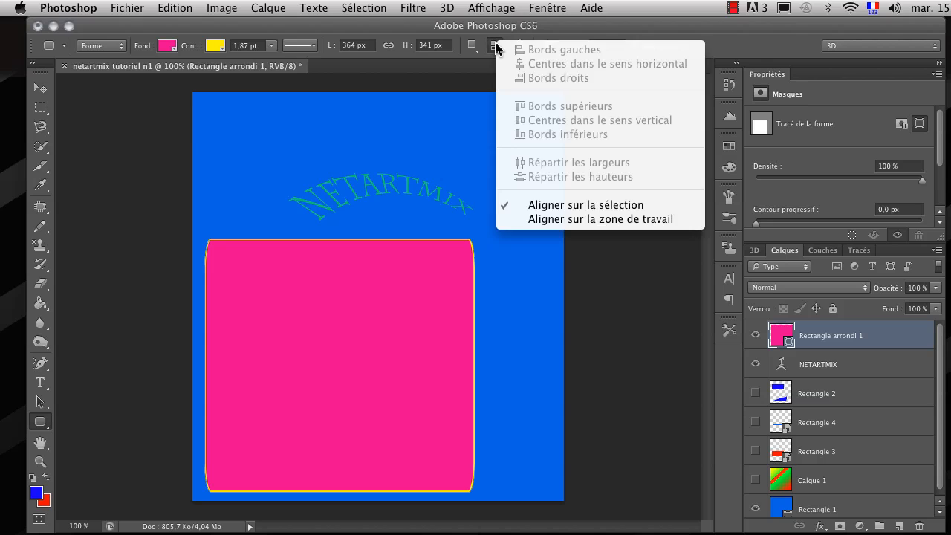
left_click(496, 46)
left_click(520, 47)
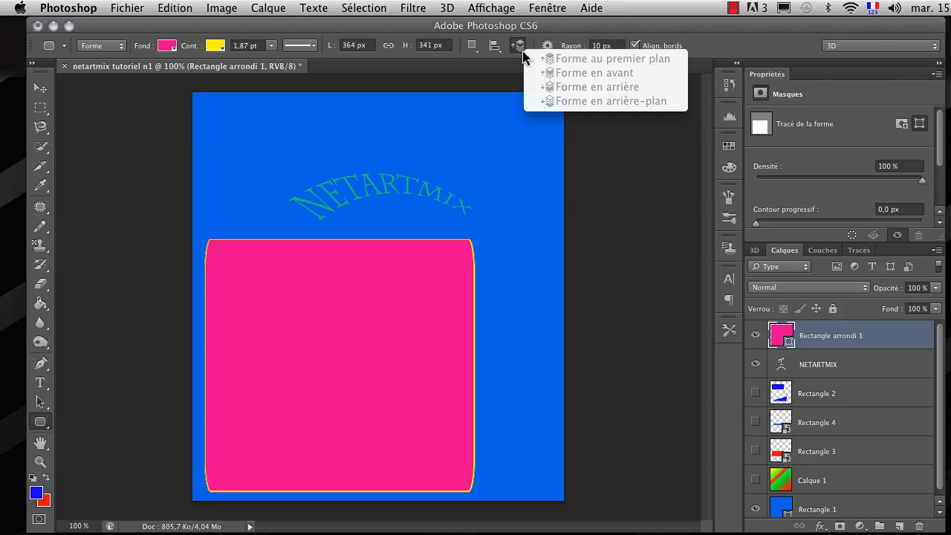
left_click(522, 55)
left_click(548, 47)
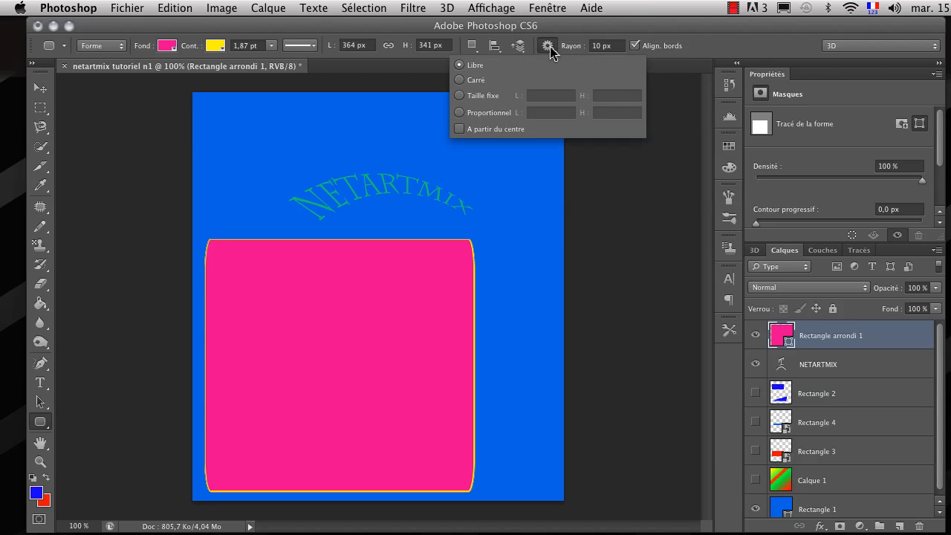
Create a second 364 × 341 px rounded rectangle with a 100 px corner radius and align it over the first one.
left_click(581, 49)
left_click(583, 50)
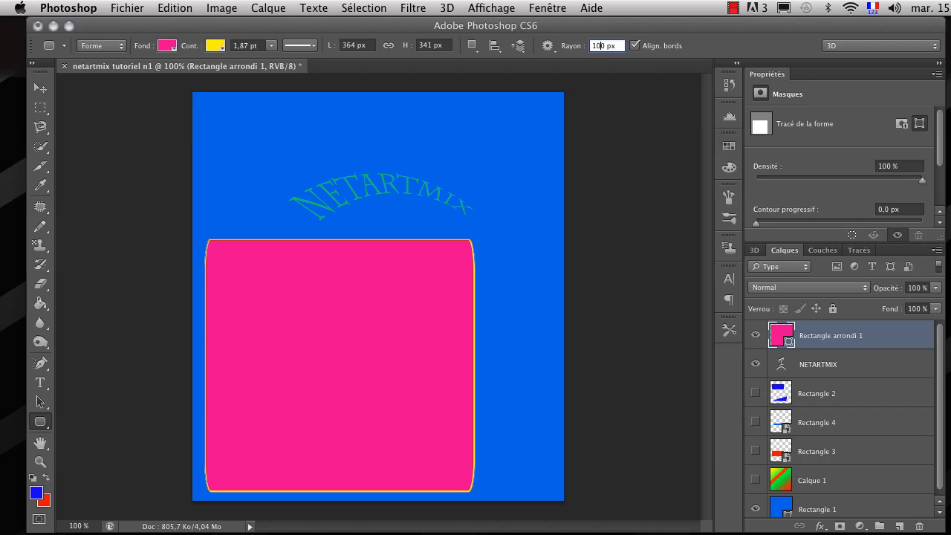
key("Return")
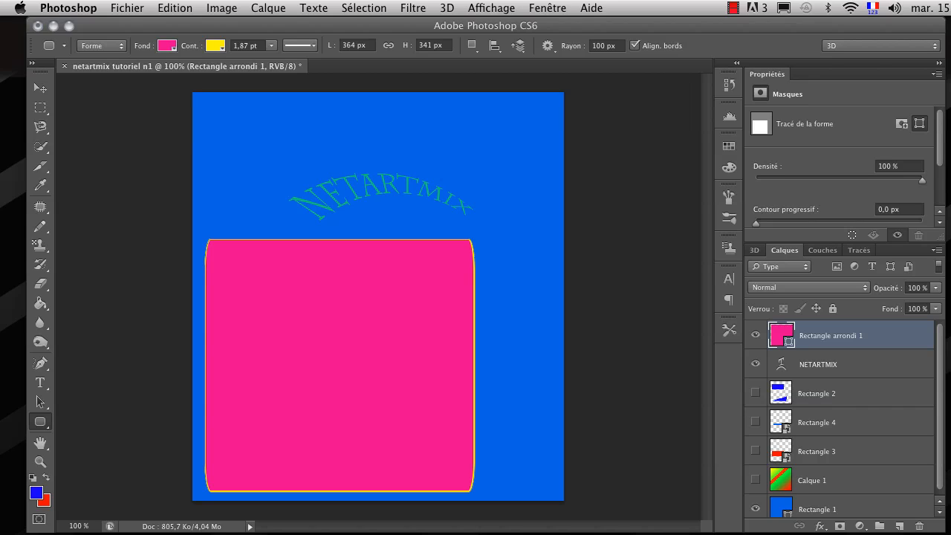
left_click(512, 326)
left_click(580, 412)
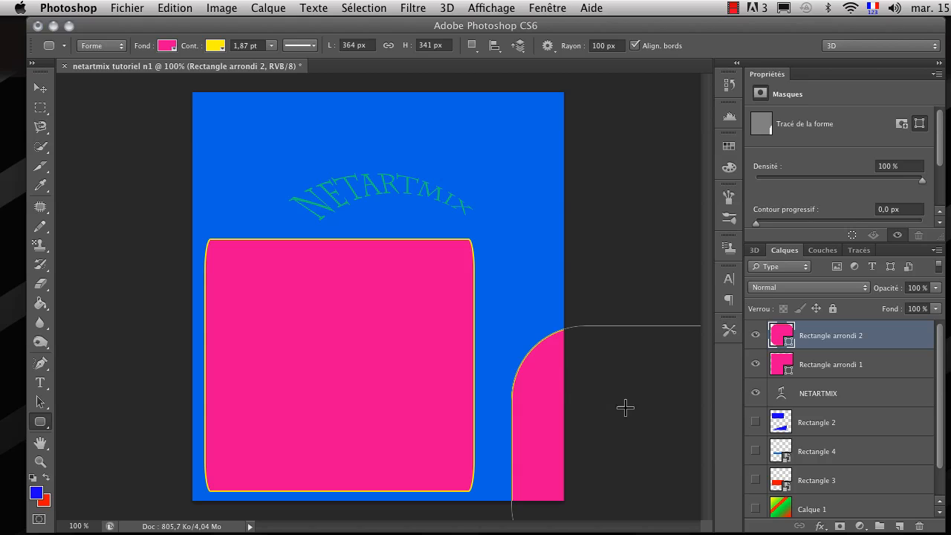
left_click(41, 88)
left_click_drag(541, 391, 344, 291)
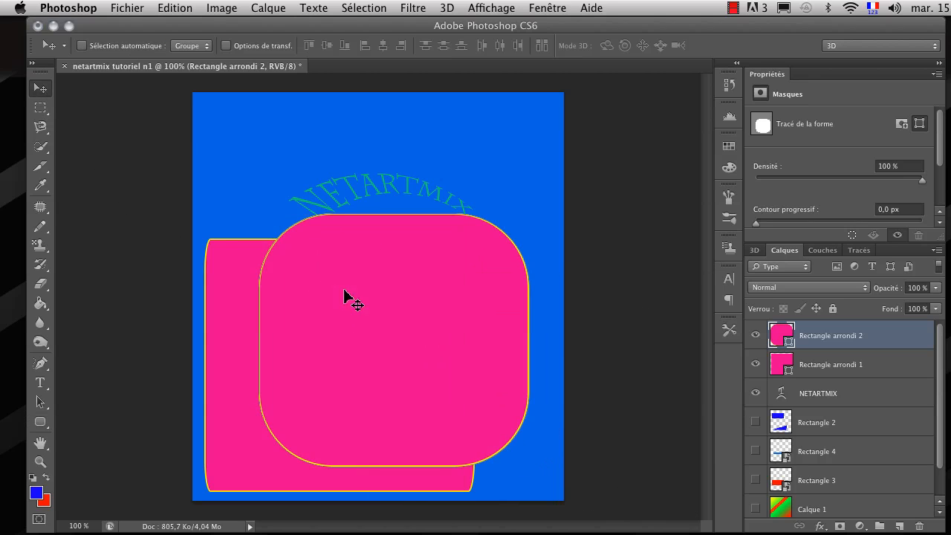
left_click_drag(454, 332, 404, 358)
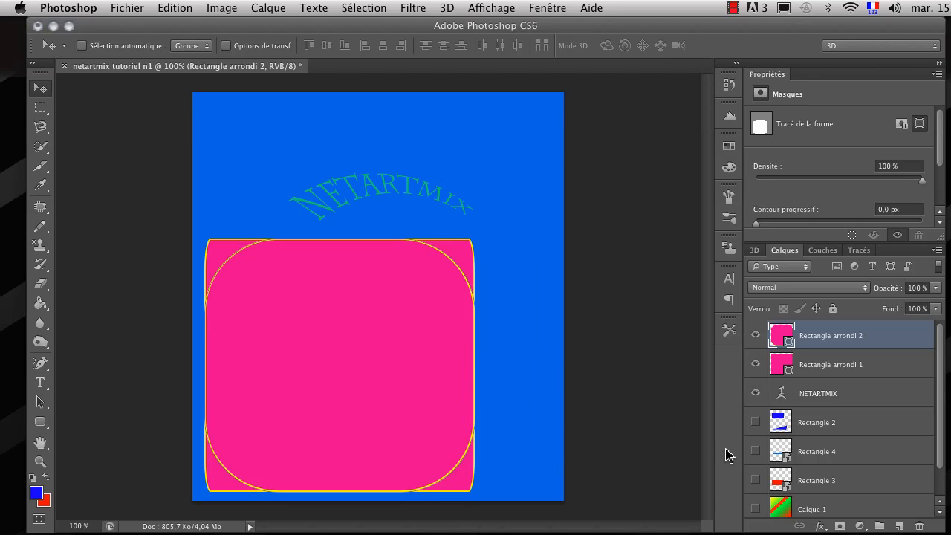
Toggle the visibility of the Rectangle arrondi 1 layer to compare the two corner radii, leaving it visible.
left_click(757, 364)
left_click(757, 364)
left_click(756, 365)
left_click(756, 364)
left_click(757, 365)
left_click(756, 364)
Draw a musical-notes custom shape about 161 × 190 px over the pink rounded rectangles.
left_click(41, 421)
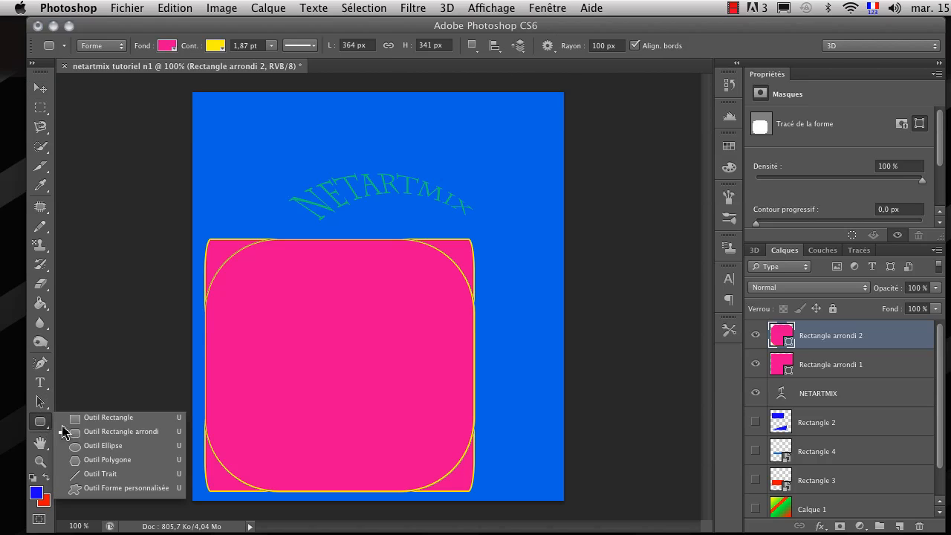
left_click(119, 432)
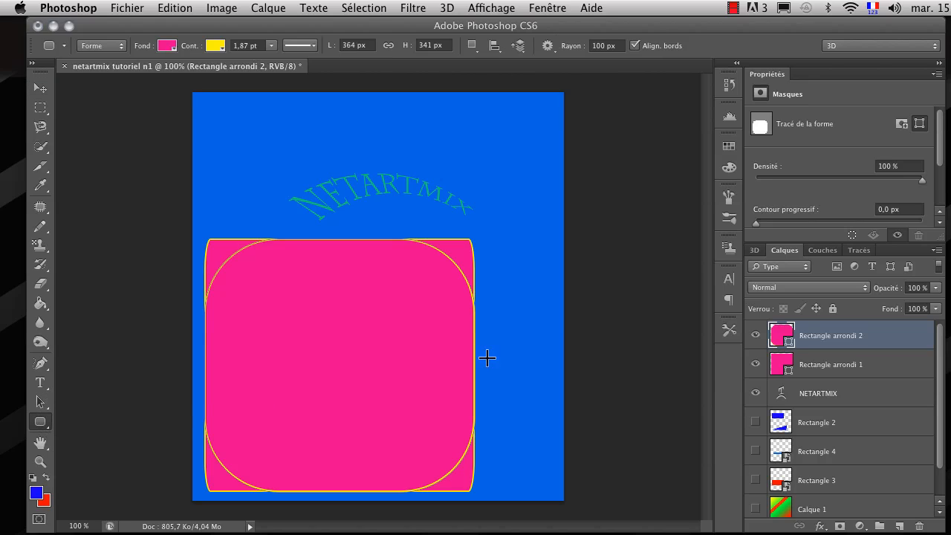
left_click(40, 421)
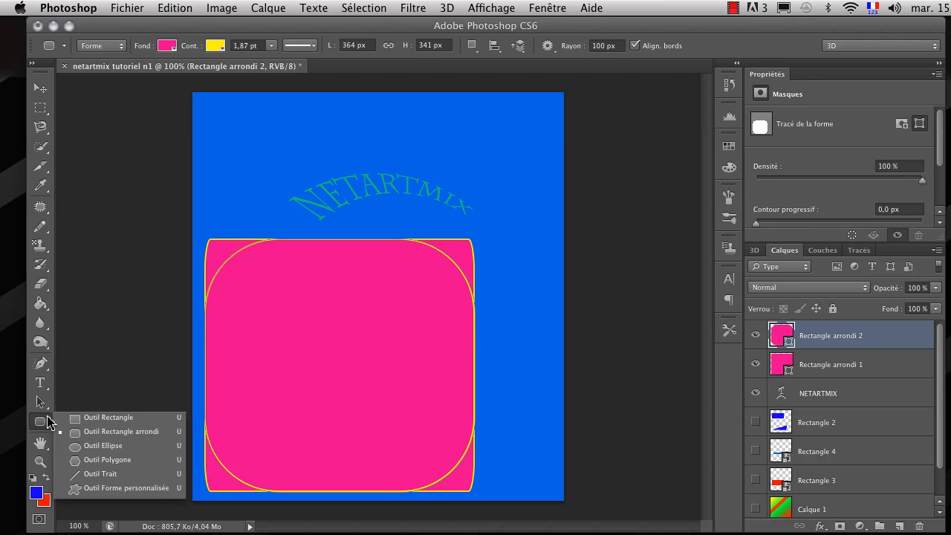
left_click(114, 487)
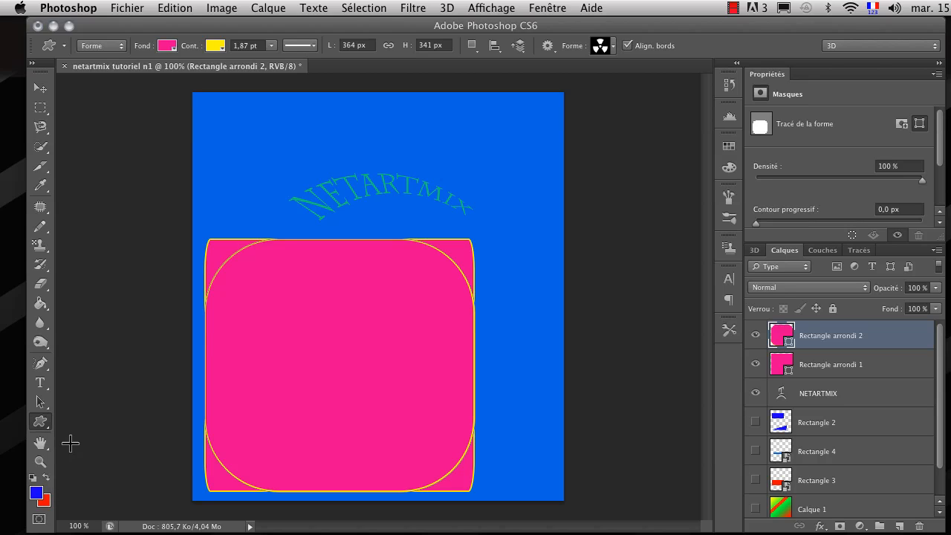
left_click(40, 421)
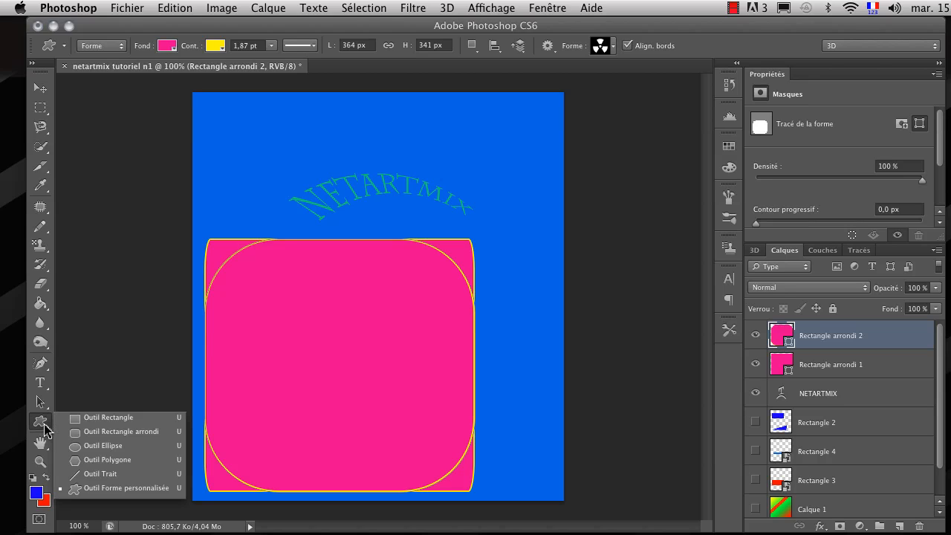
left_click(147, 492)
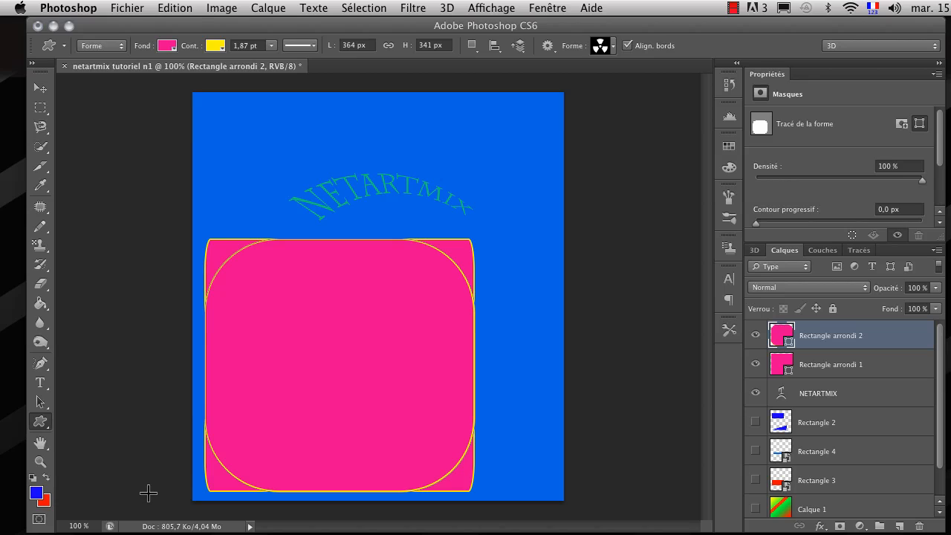
left_click(613, 47)
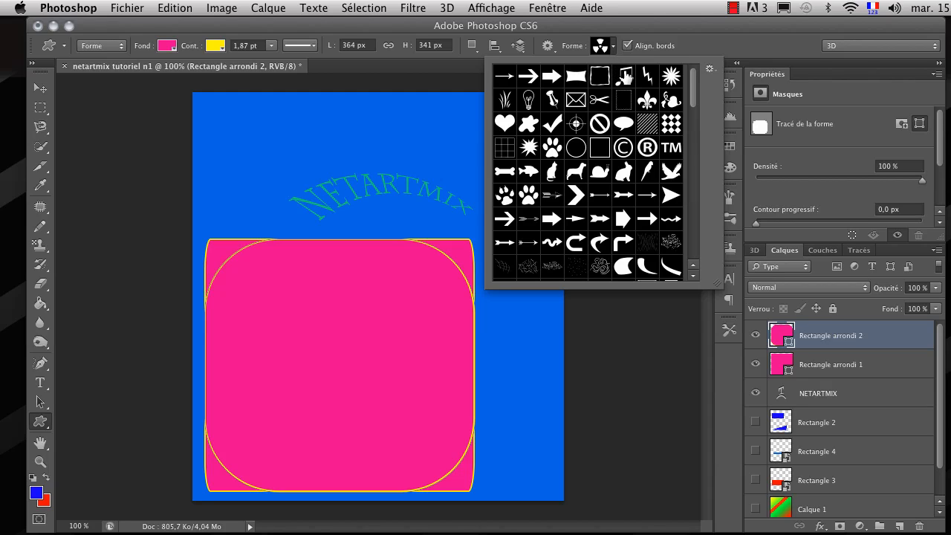
left_click(626, 75)
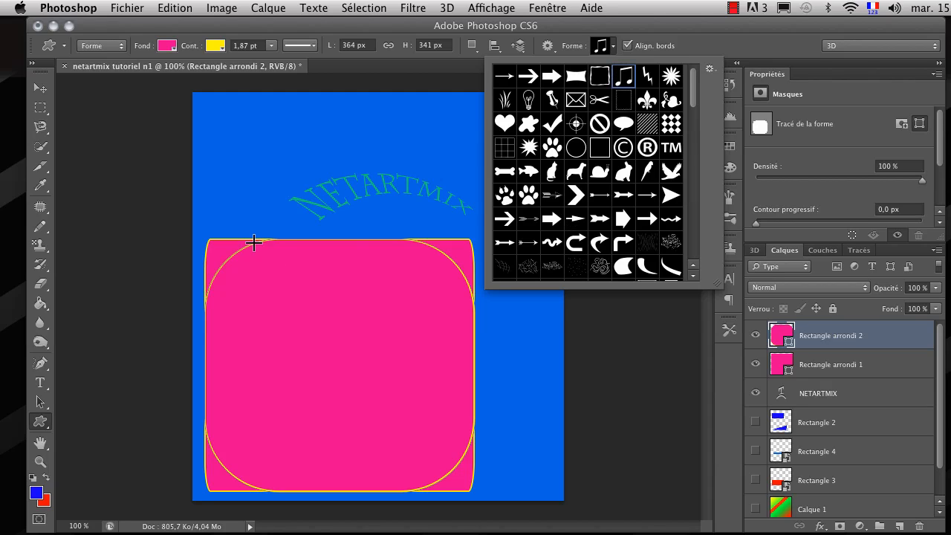
left_click_drag(253, 240, 621, 380)
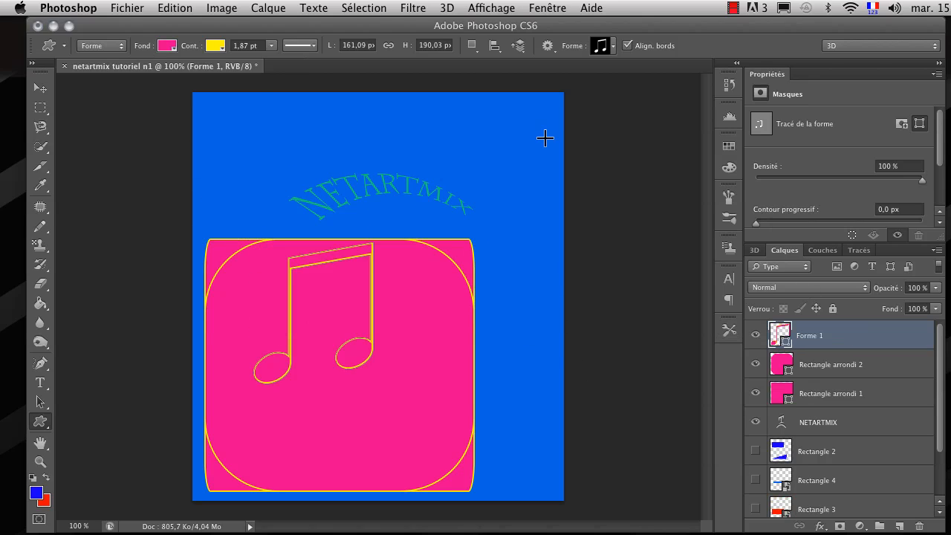
Enlarge the custom shape picker and view its options for loading shape files and the Toutes set, without applying them.
left_click(609, 41)
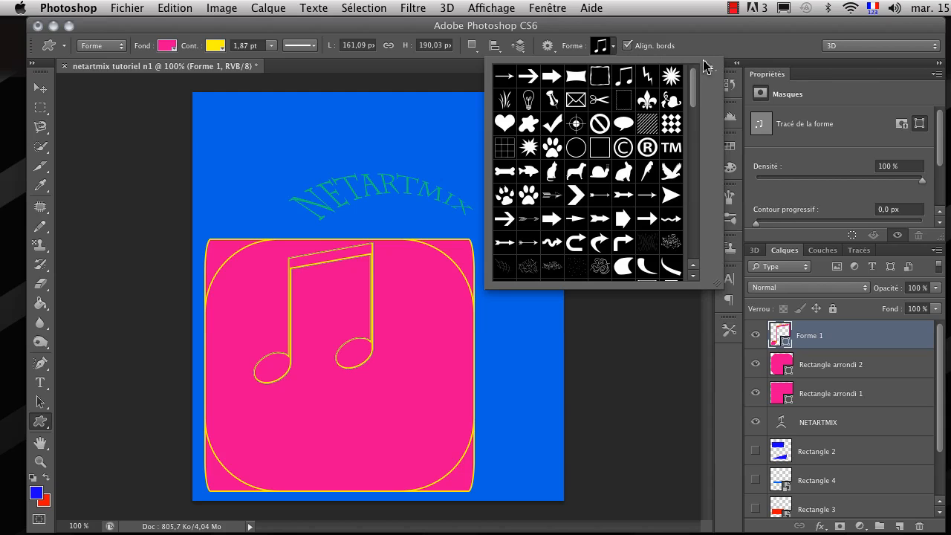
left_click_drag(724, 281, 874, 484)
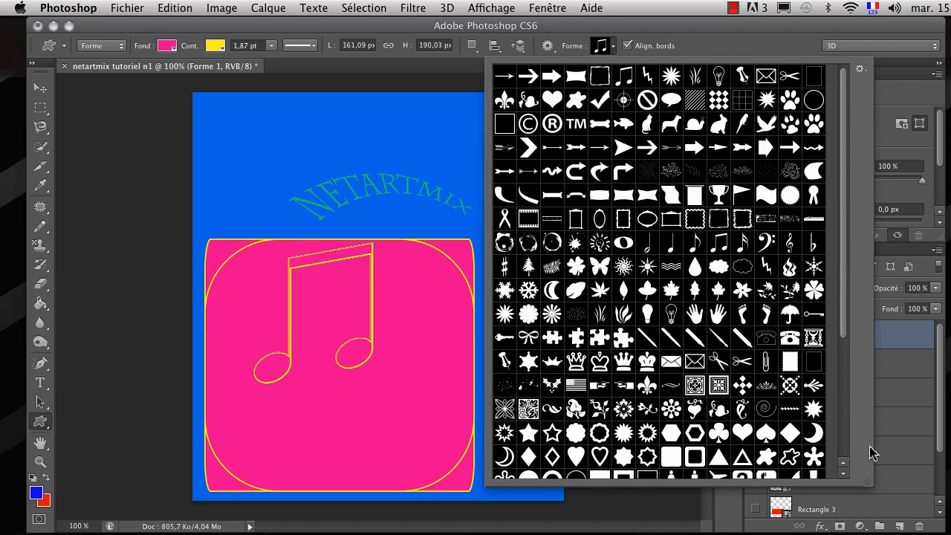
left_click(859, 73)
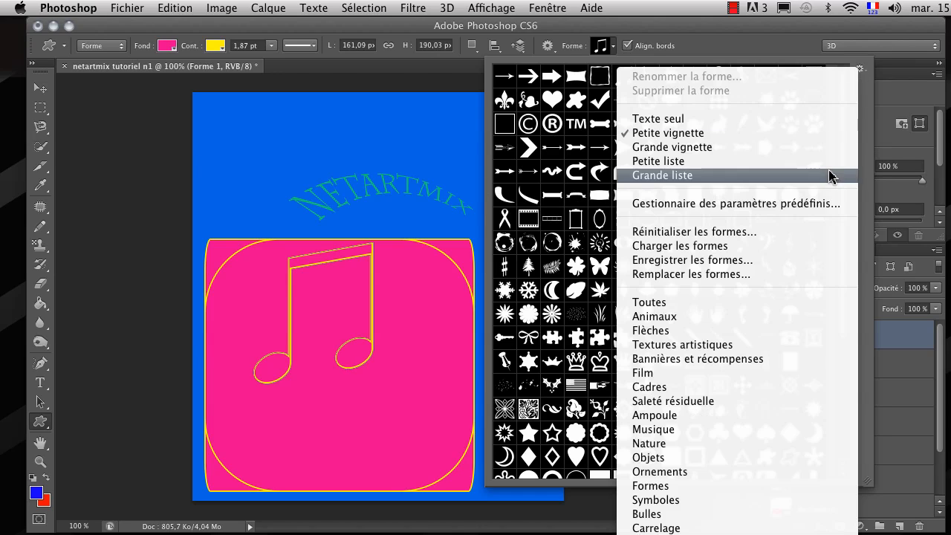
left_click(732, 246)
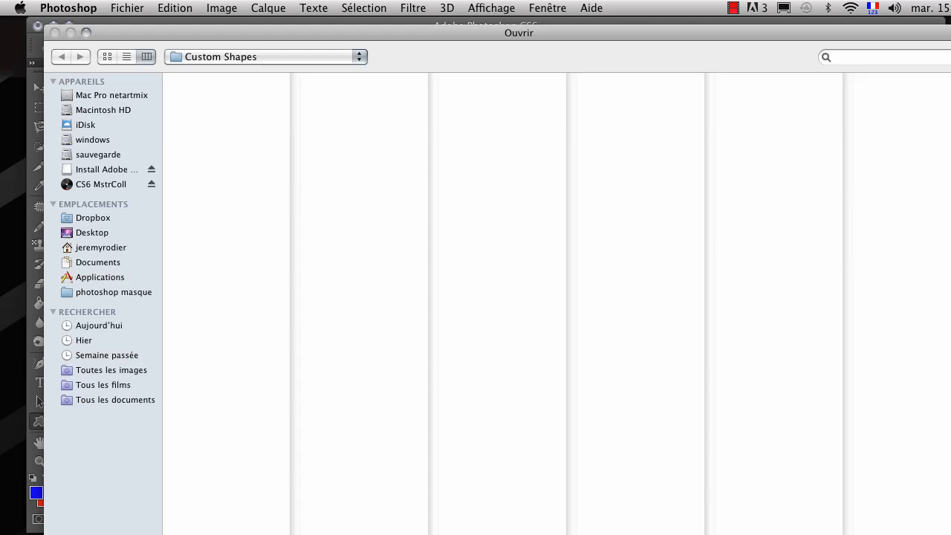
key("Escape")
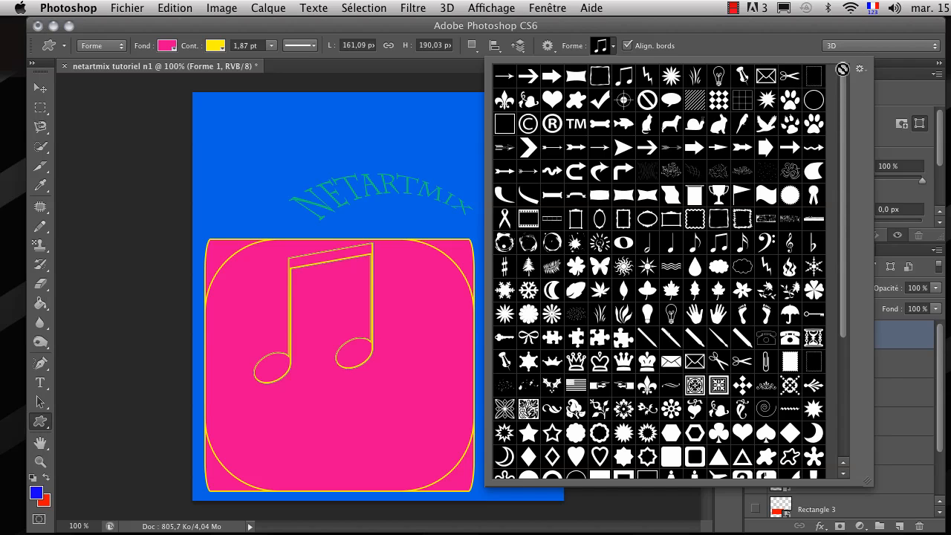
left_click(864, 72)
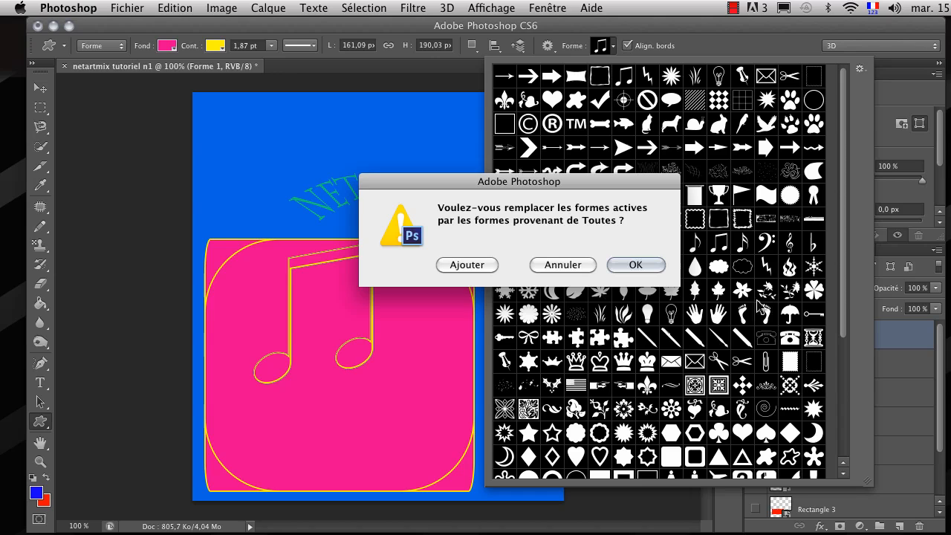
left_click(579, 266)
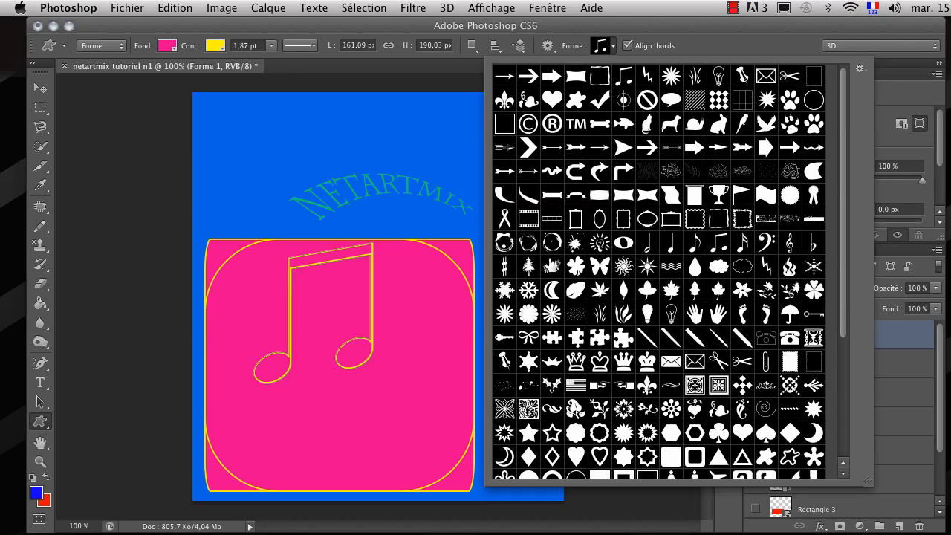
Draw a rectangular speech-bubble custom shape about 165 × 141 px over the musical notes.
scroll(664, 185, "down", 5)
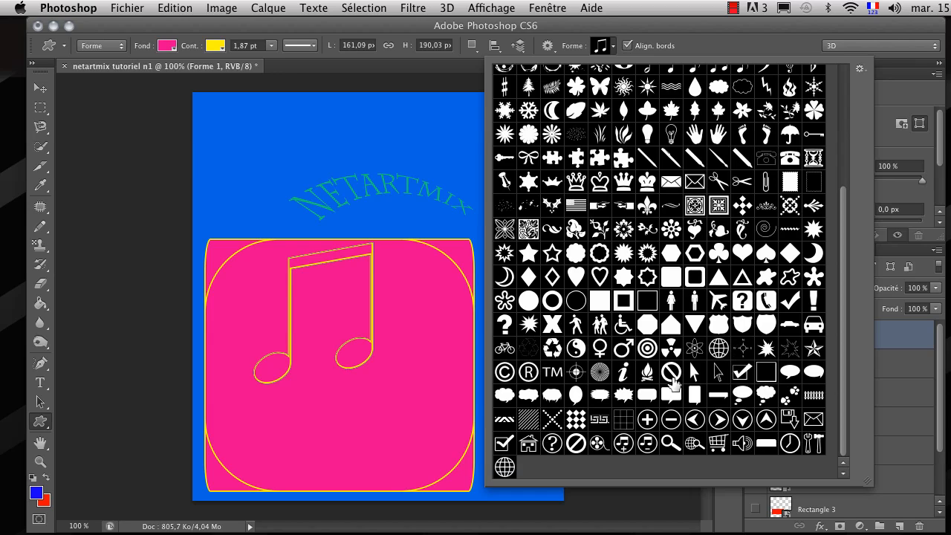
left_click(674, 393)
left_click_drag(255, 240, 476, 346)
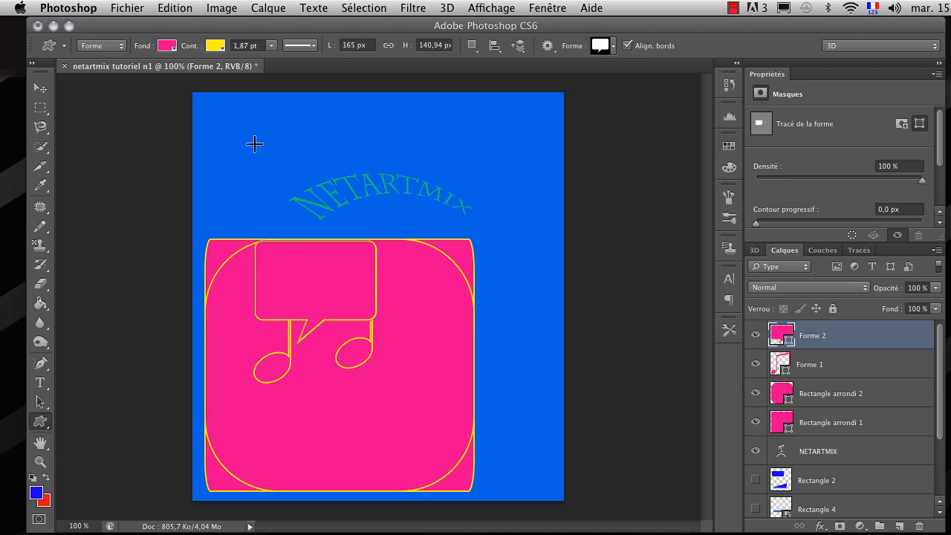
Change the speech bubble's fill colour to light blue.
left_click(172, 48)
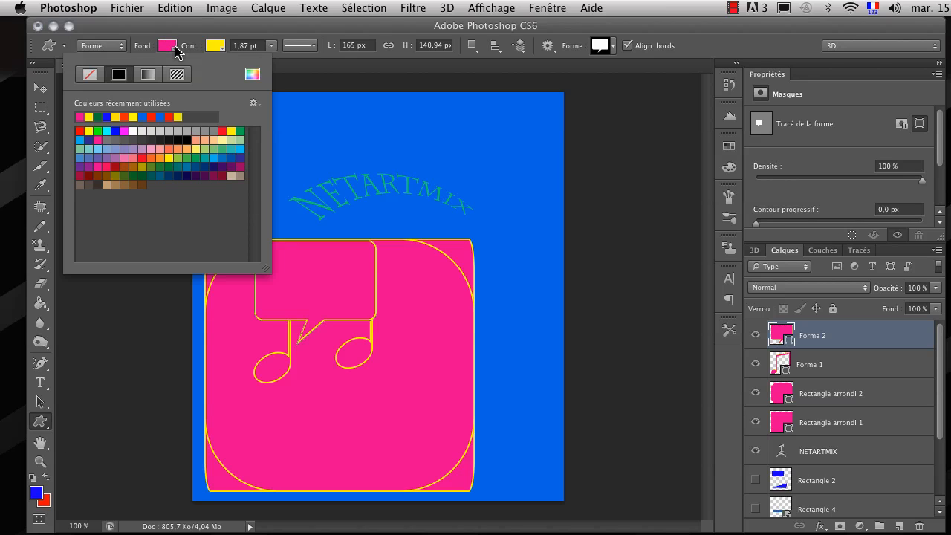
left_click(178, 140)
left_click(213, 159)
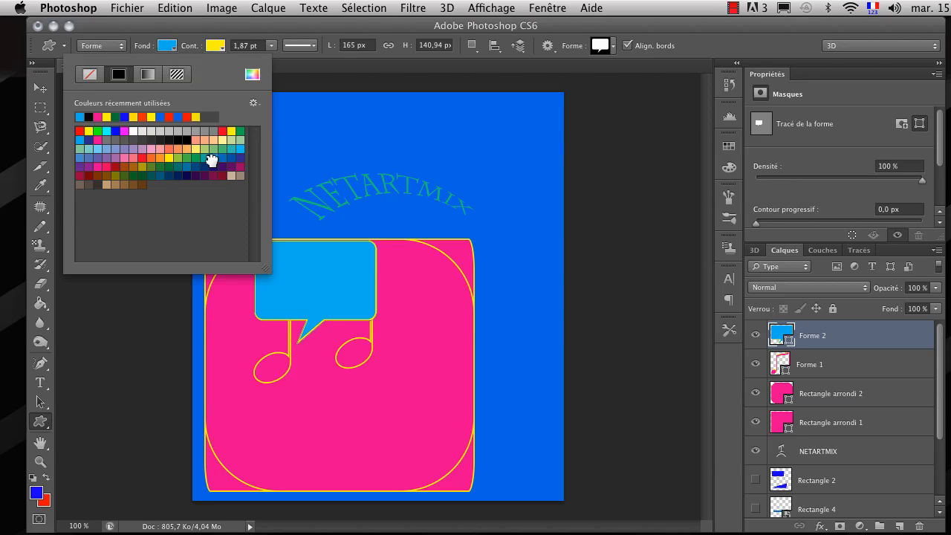
Change the speech bubble's fill colour to purple and discard the new swatch naming request.
left_click(116, 158)
left_click(150, 182)
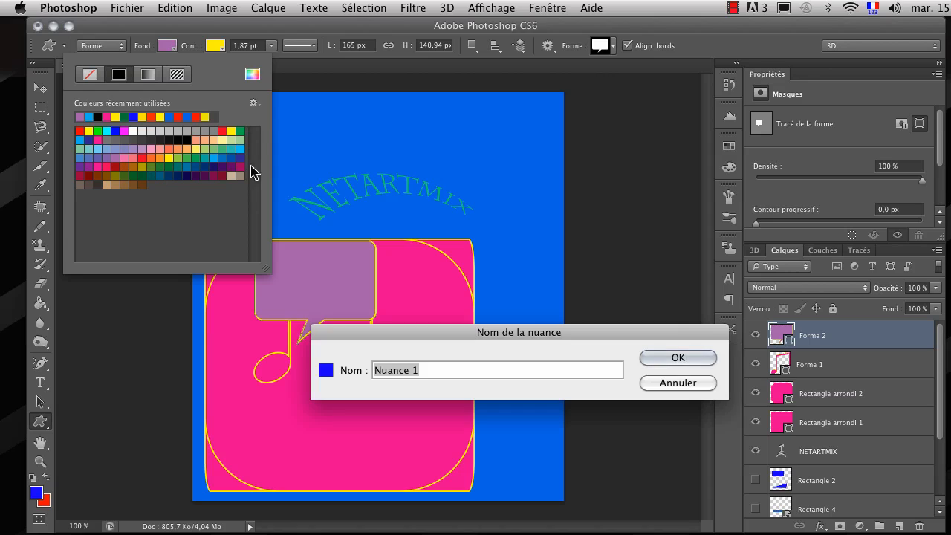
left_click(687, 386)
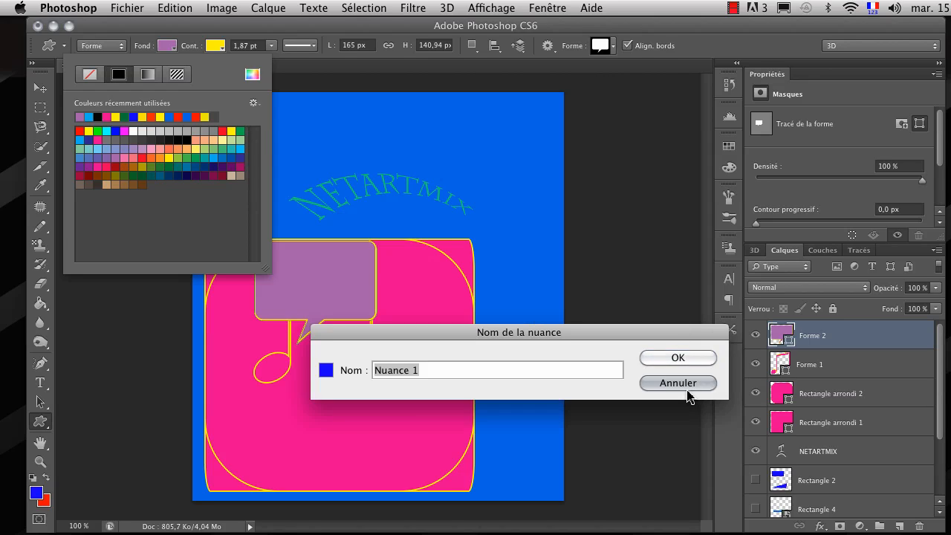
Delete the layers Forme 2, Forme 1, Rectangle arrondi 2 and Rectangle arrondi 1 together.
left_click(815, 414)
left_click(810, 395, "super")
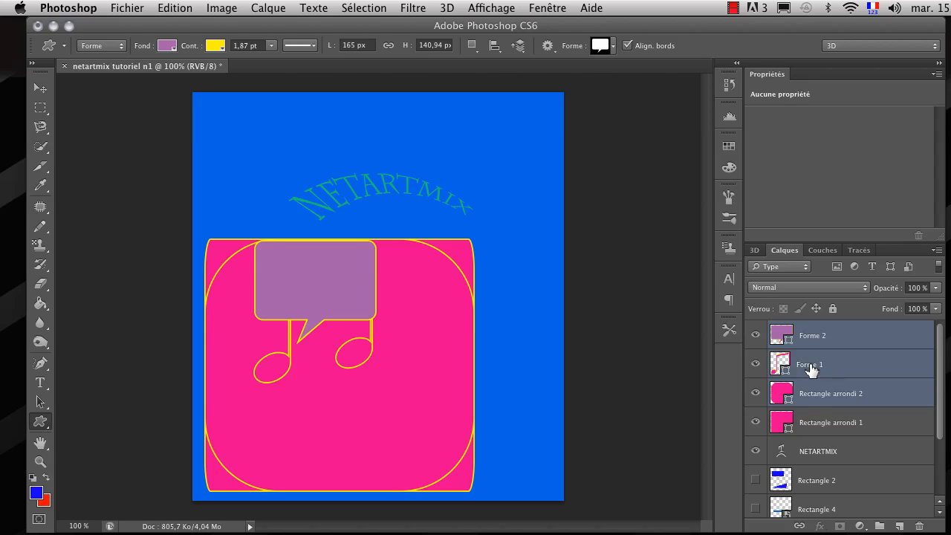
left_click(801, 342)
left_click(803, 359)
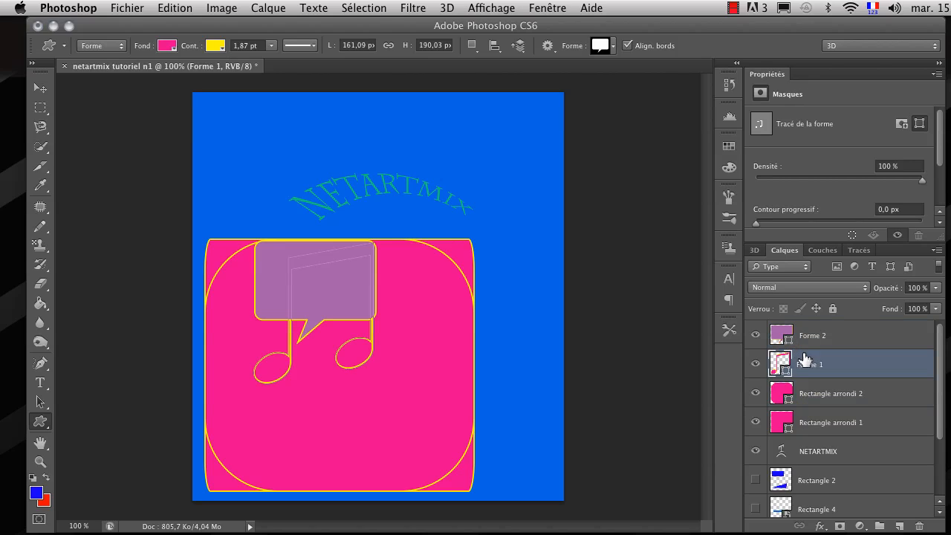
left_click(805, 341)
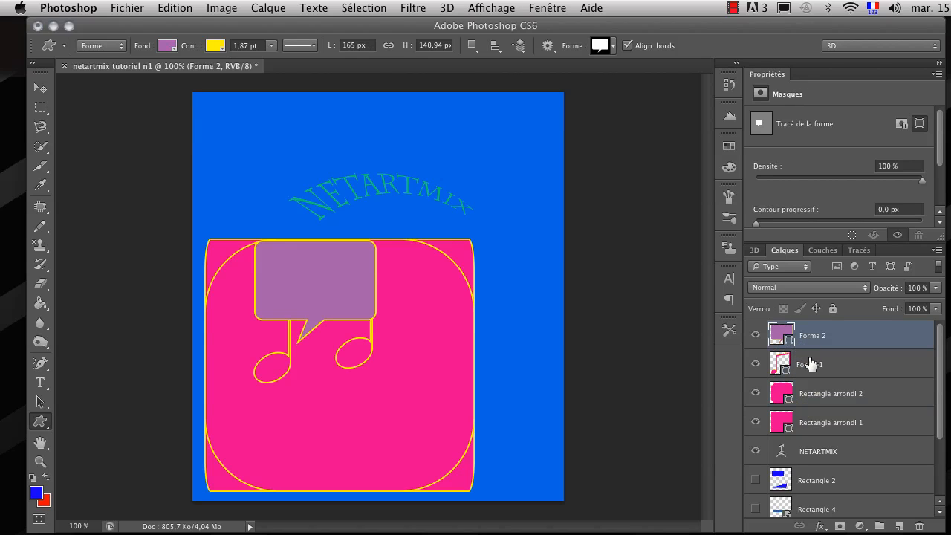
left_click(808, 364, "super")
left_click(816, 396, "super")
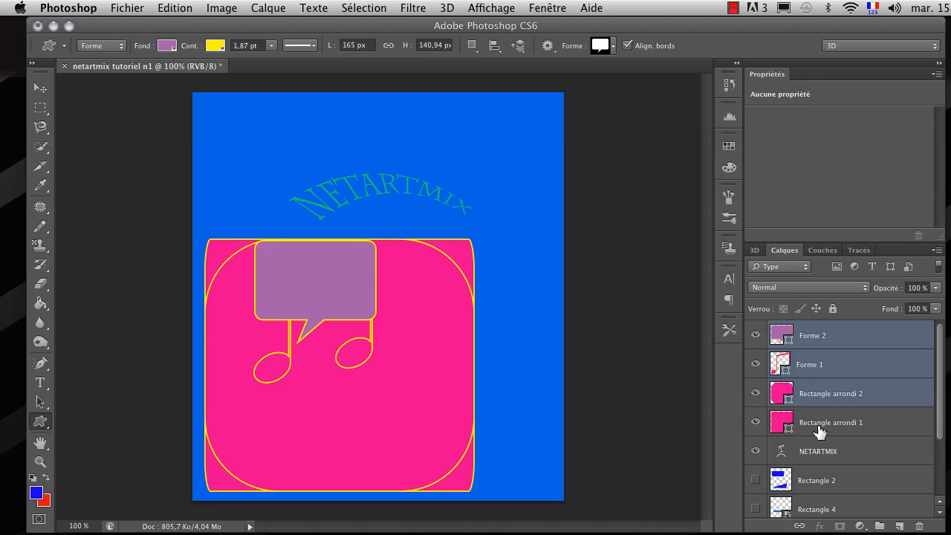
left_click(821, 429, "super")
left_click(816, 396, "super")
left_click(810, 371, "super")
left_click(820, 394, "super")
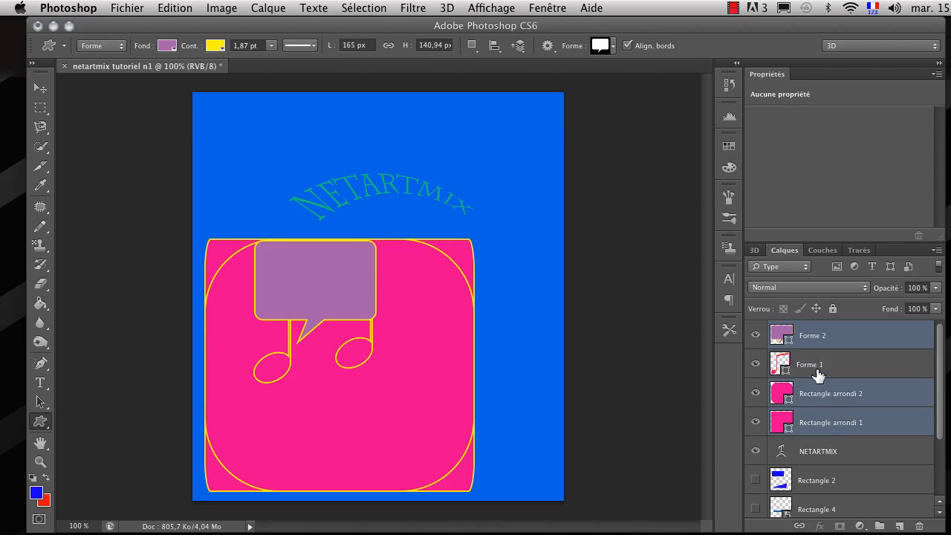
left_click(817, 363, "super")
right_click(819, 367)
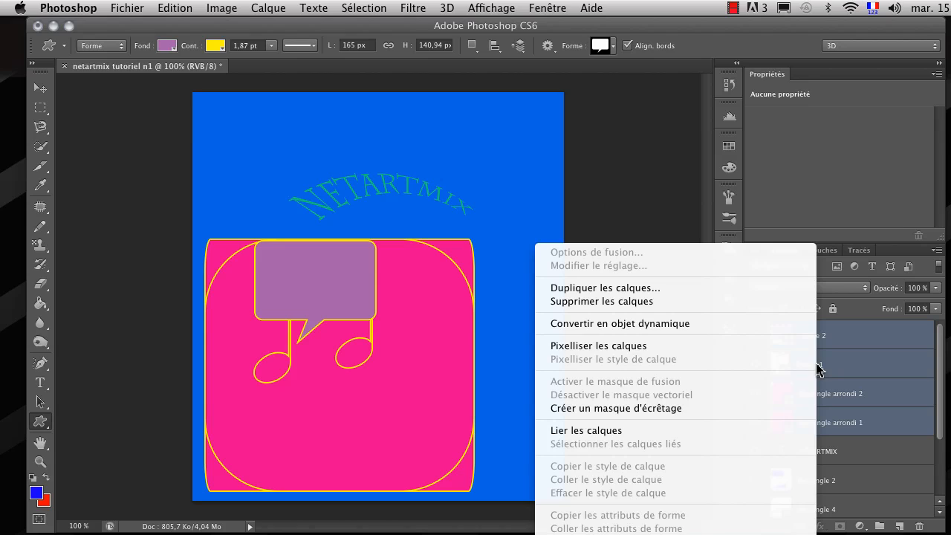
left_click(754, 300)
Give the NETARTMIX text layer a red colour label, and toggle its visibility off and on again.
right_click(891, 339)
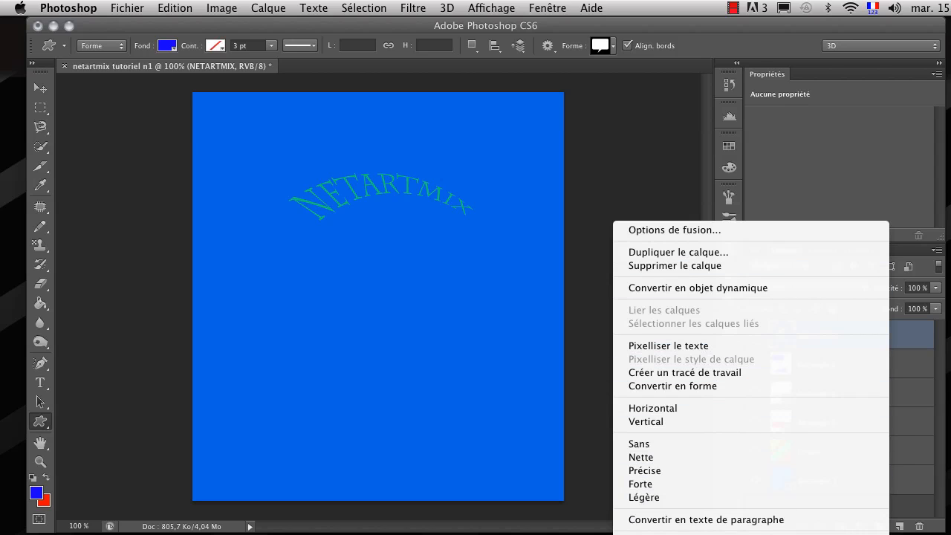
left_click(903, 345)
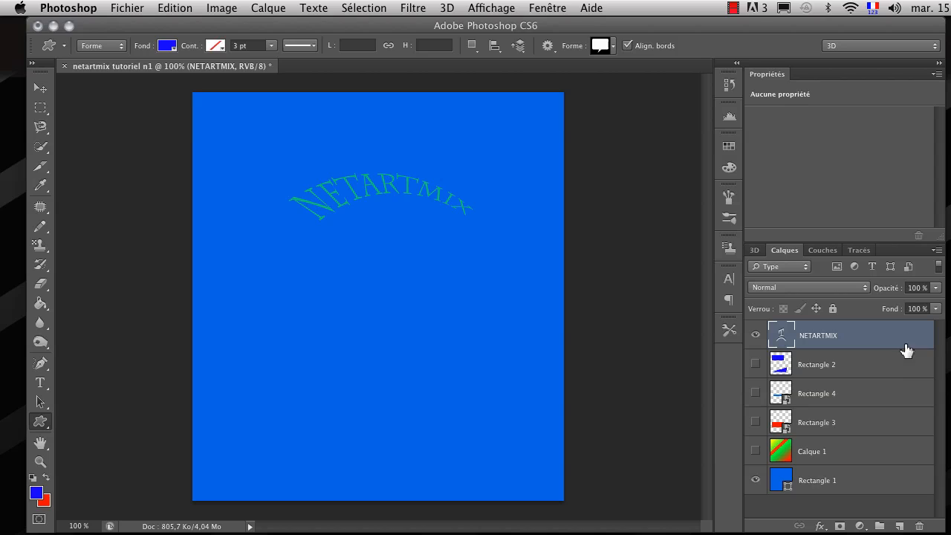
right_click(857, 339)
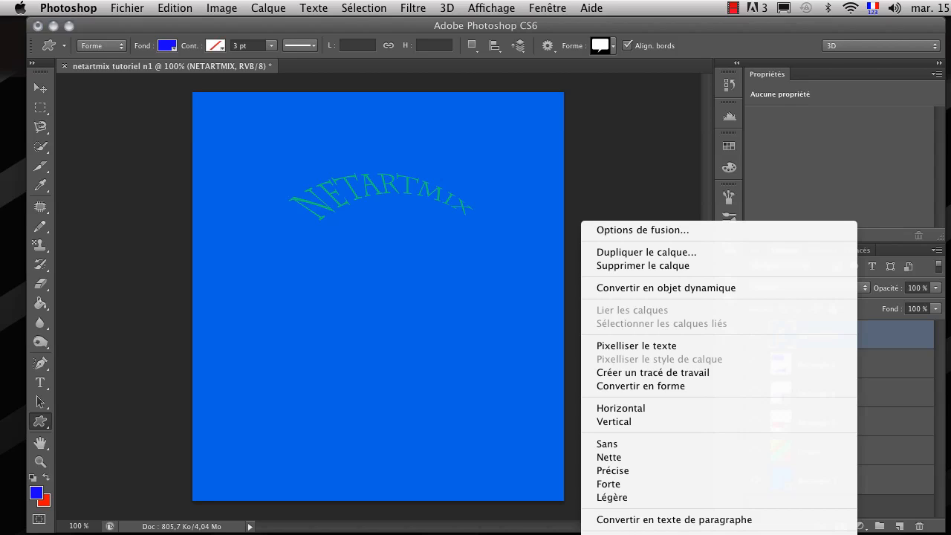
left_click(631, 534)
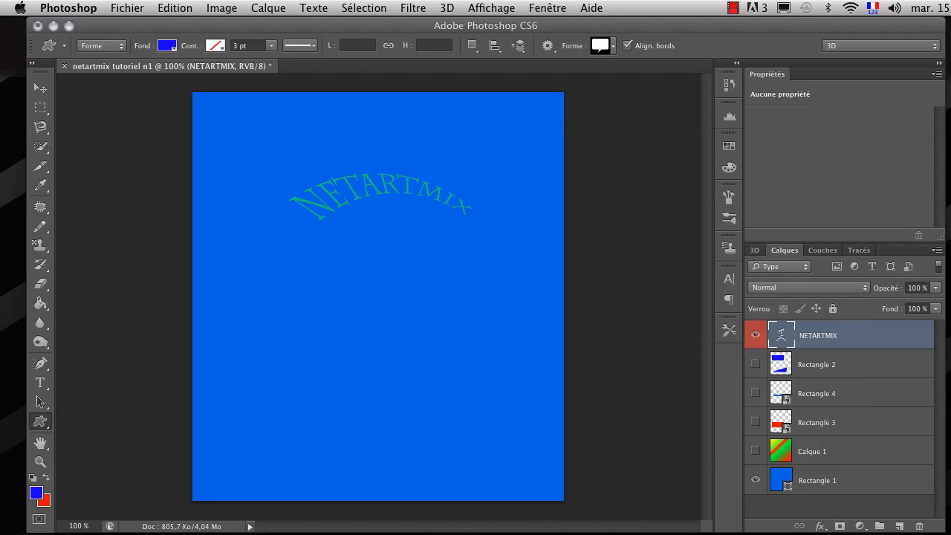
left_click(755, 337)
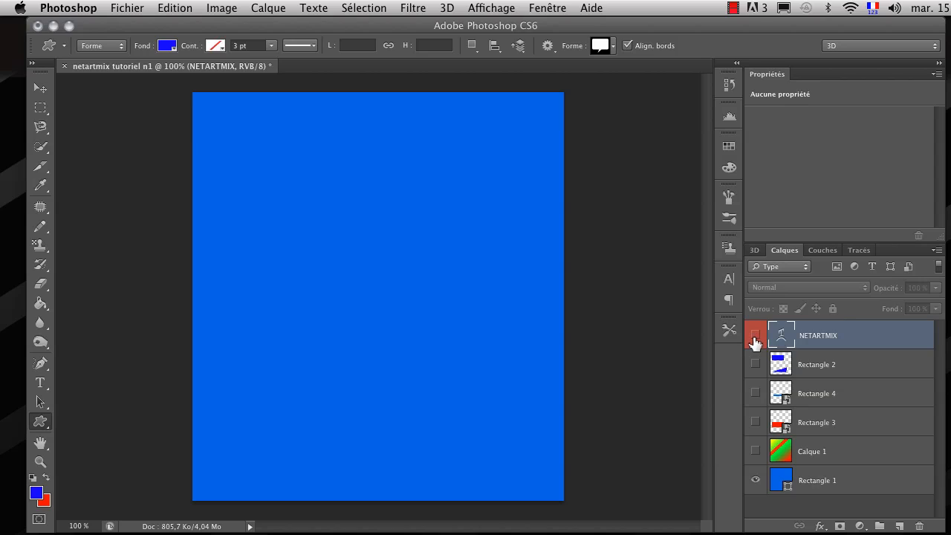
left_click(755, 338)
View the NETARTMIX layer's blending options over the canvas and close them without applying any change.
right_click(871, 340)
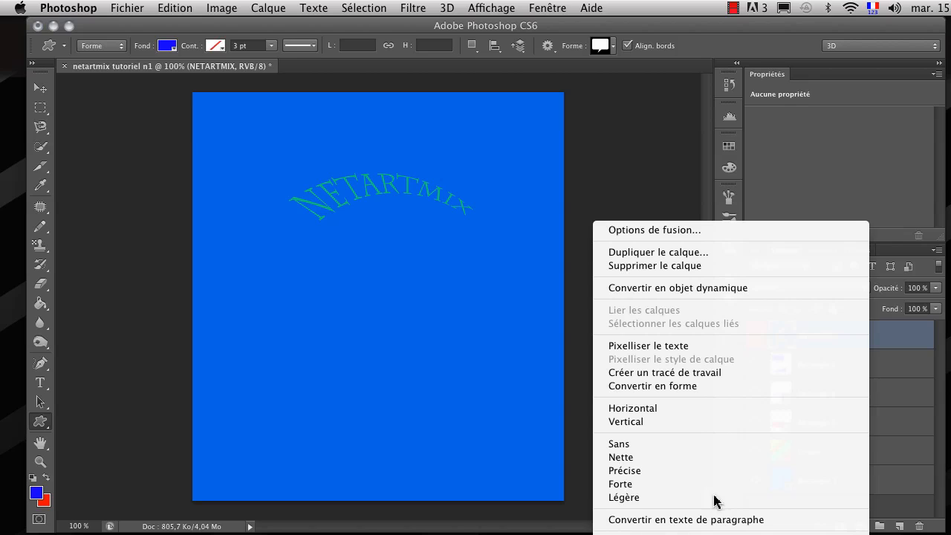
left_click(676, 230)
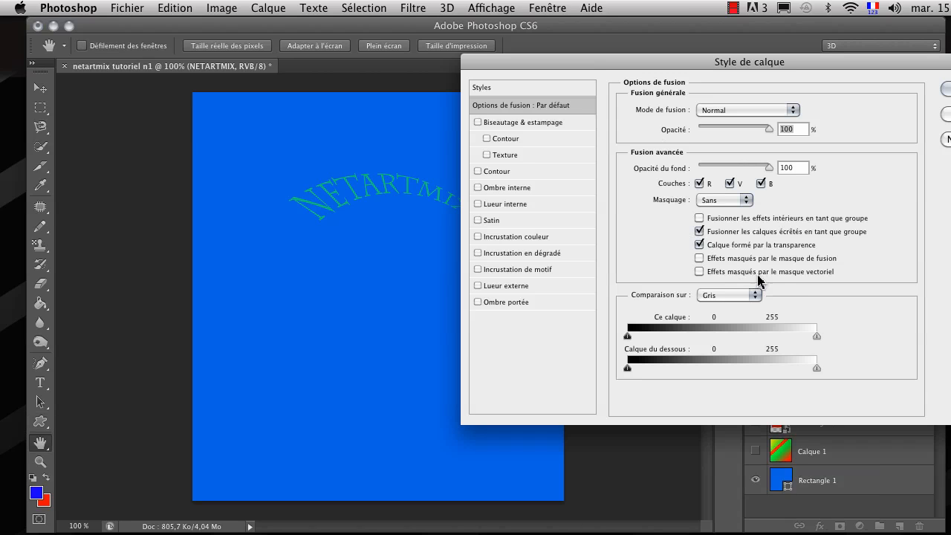
left_click_drag(785, 69, 476, 92)
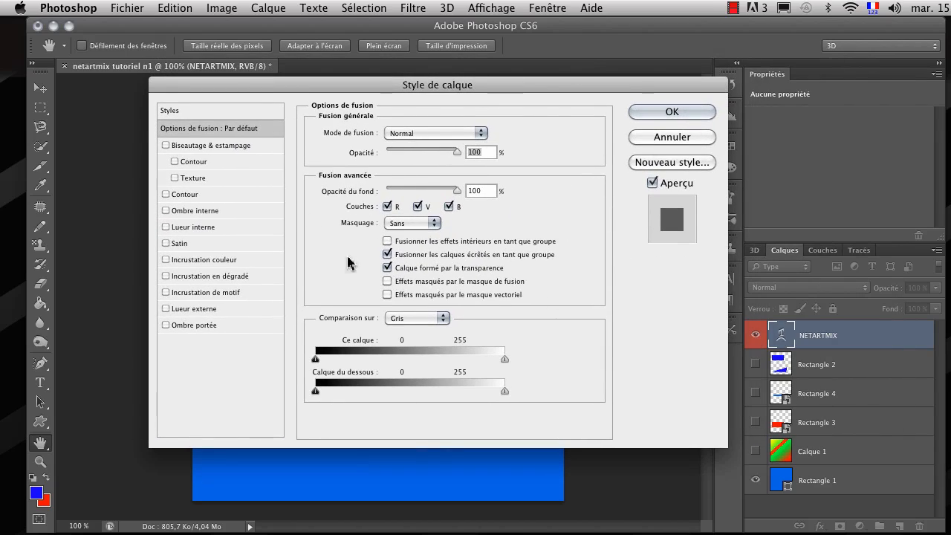
left_click(680, 139)
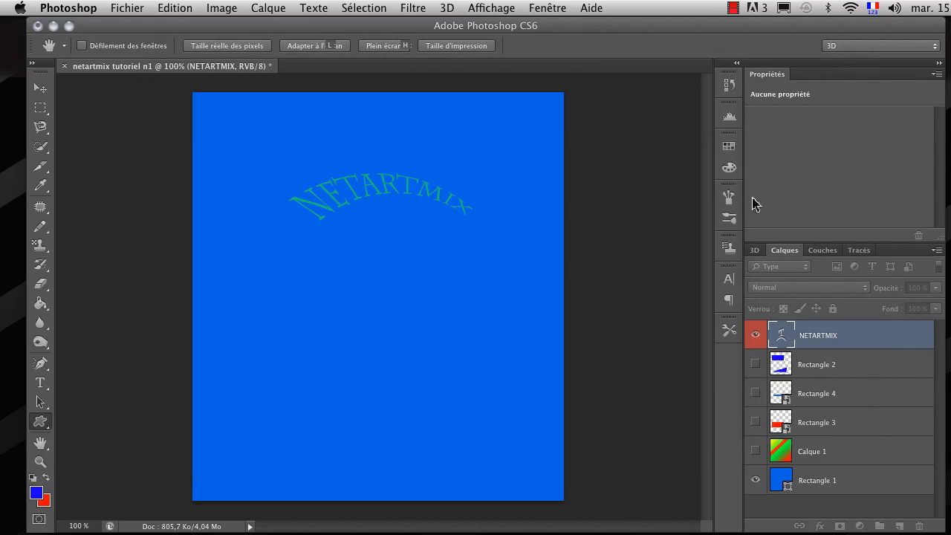
Open the Layer Style settings directly from the NETARTMIX layer.
double_click(882, 335)
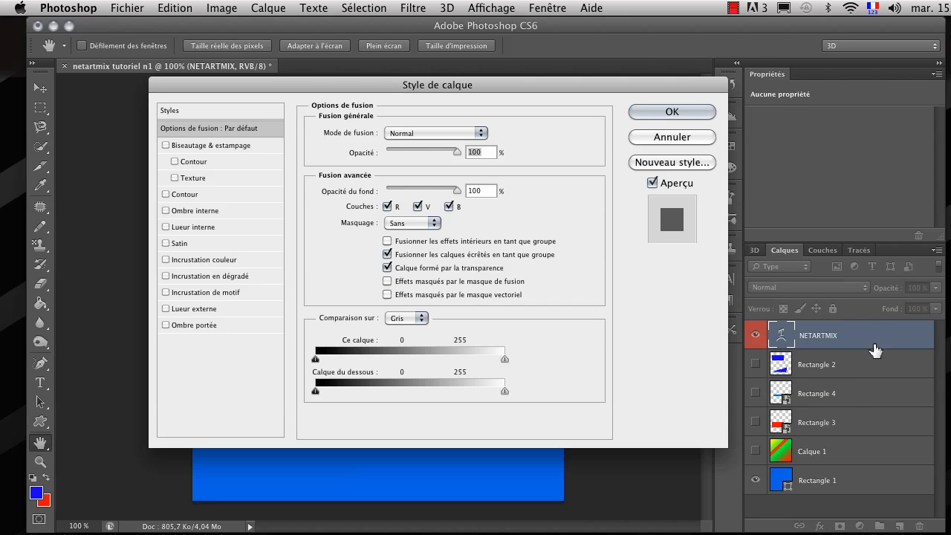